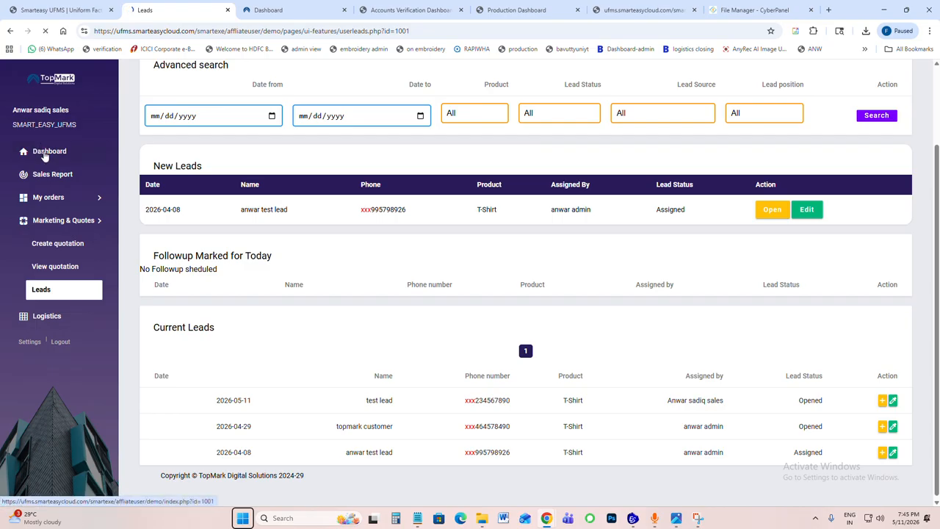
Step: Start a new lead on the Leads page and enter the customer's name and mobile number
click(44, 150)
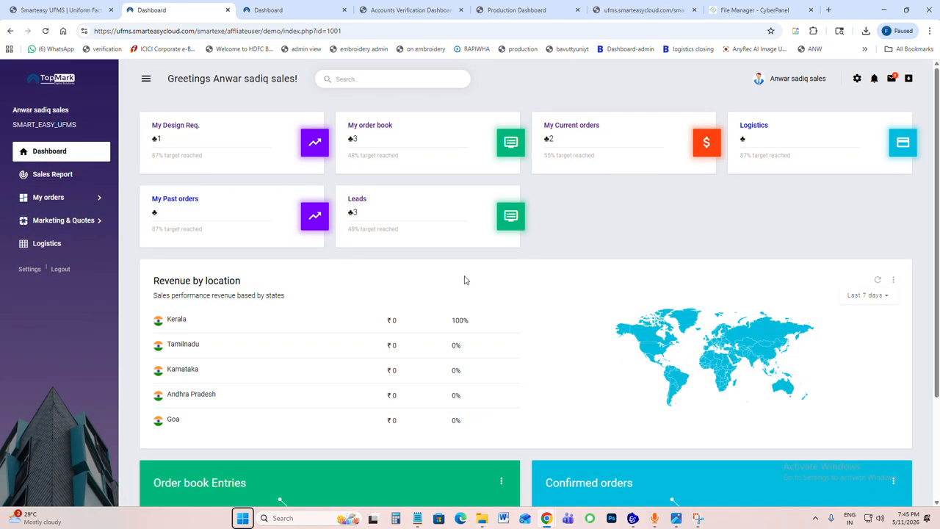
click(358, 208)
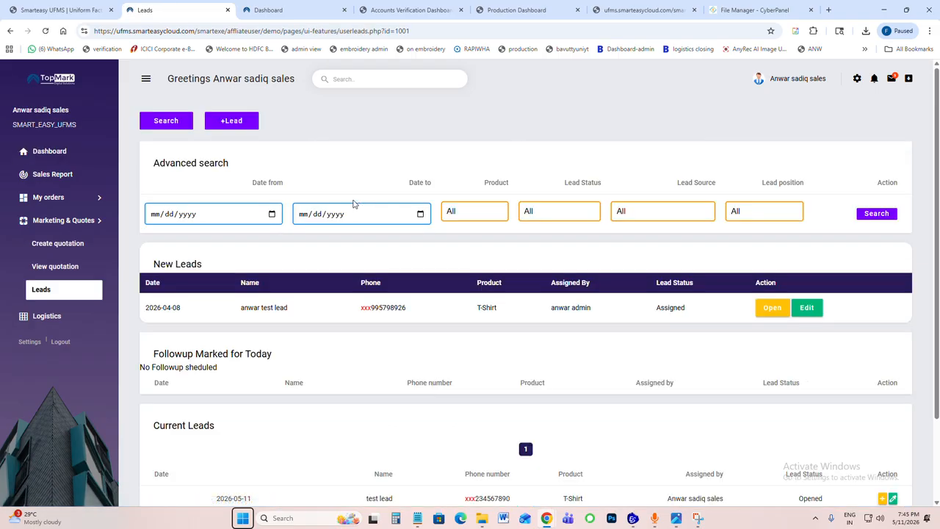
click(230, 122)
click(402, 211)
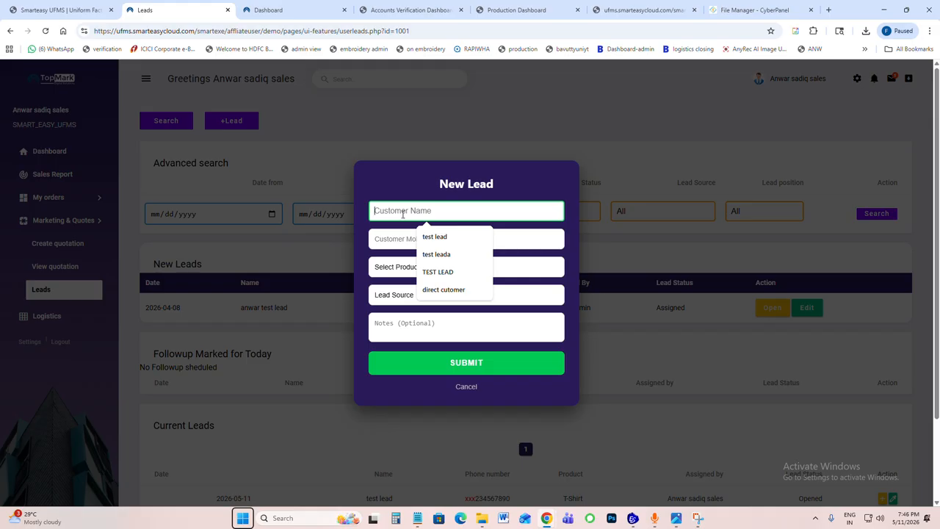
text(amb)
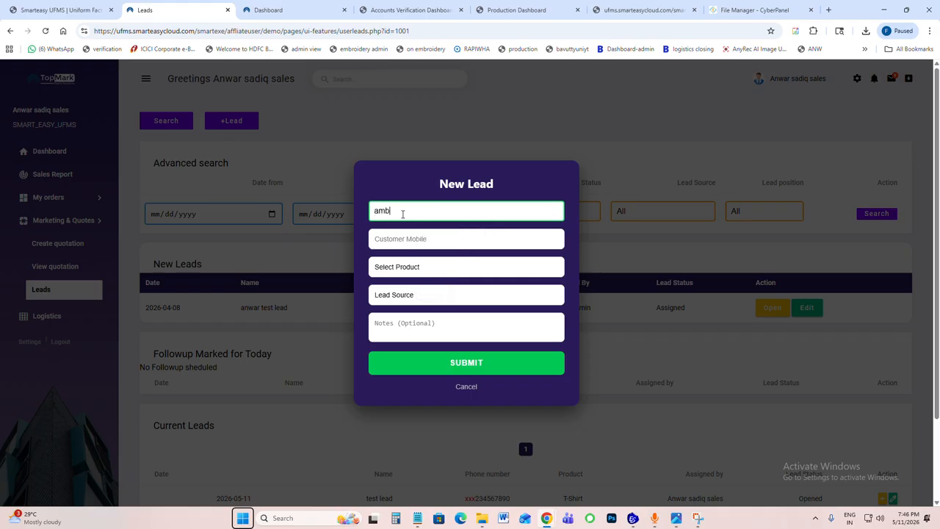
key(Tab)
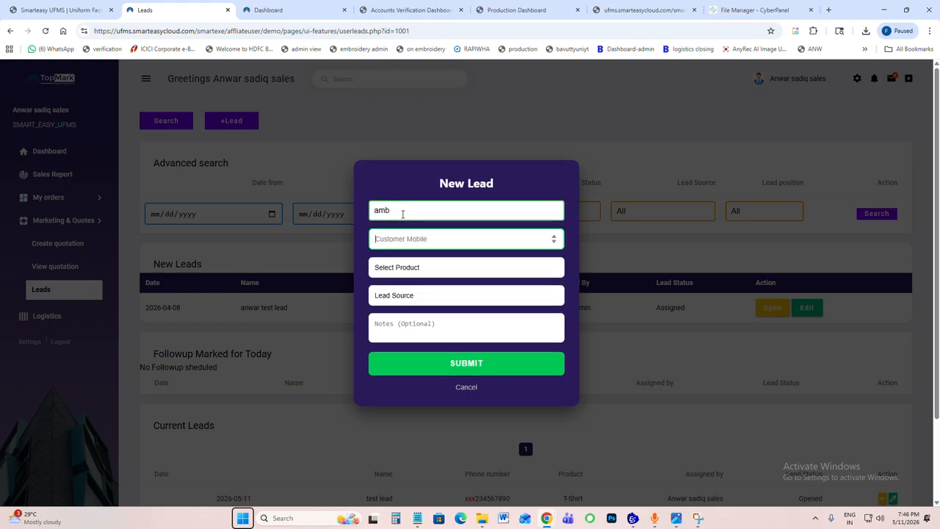
key(Tab)
Step: Set the new lead's product to T-Shirt and its source to Social media, and add the note "tshirt"
click(412, 272)
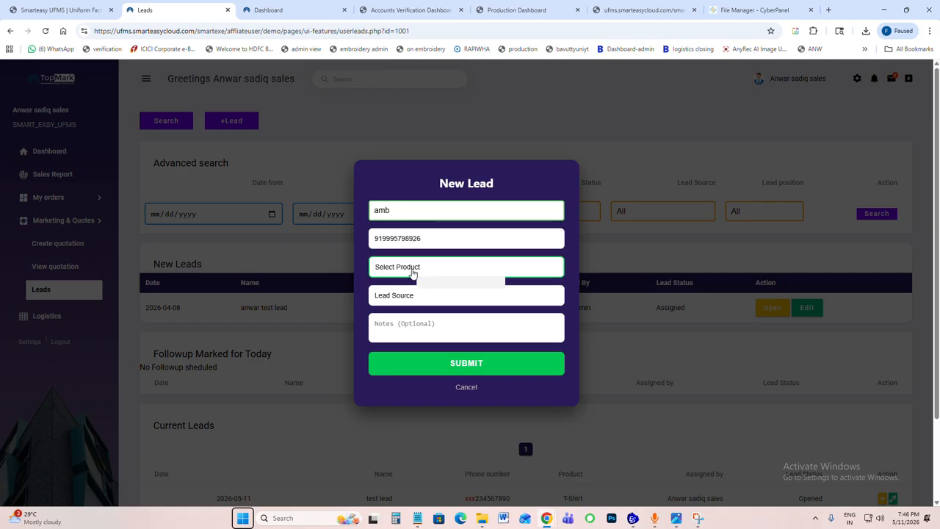
click(407, 294)
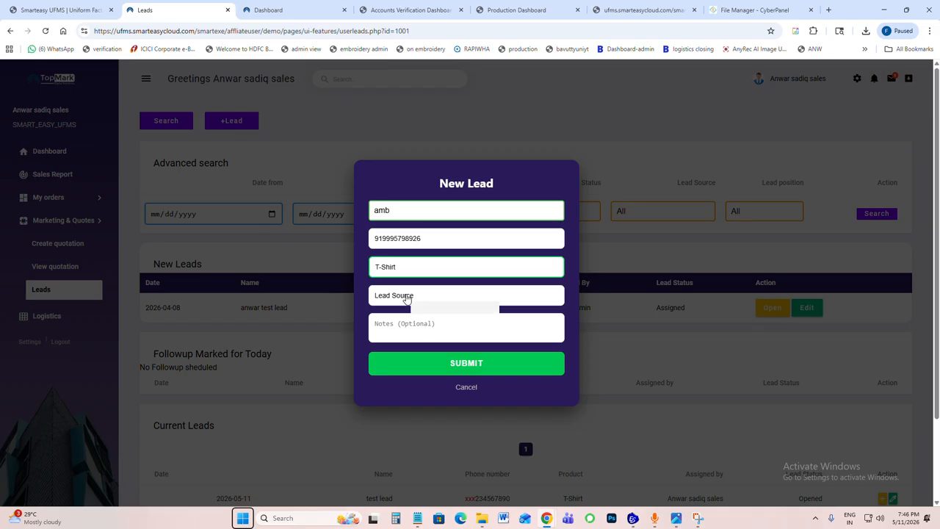
click(413, 296)
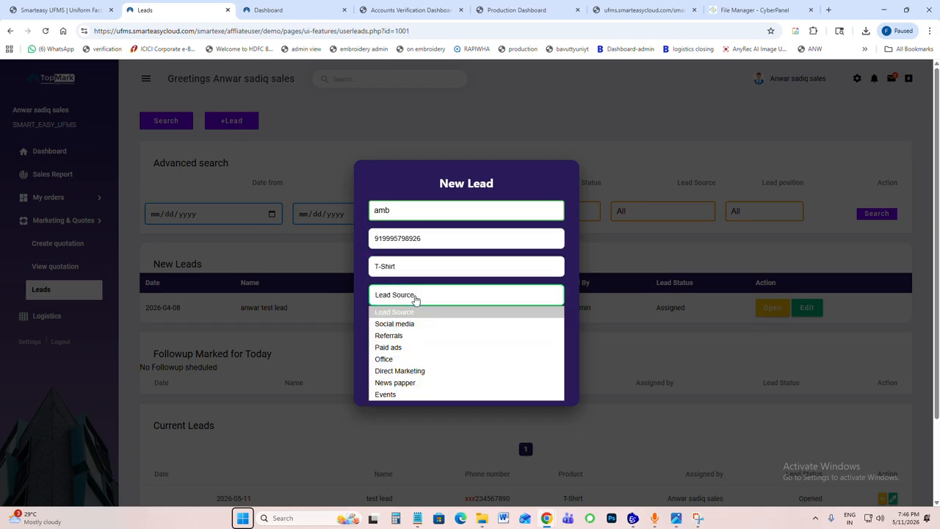
click(414, 324)
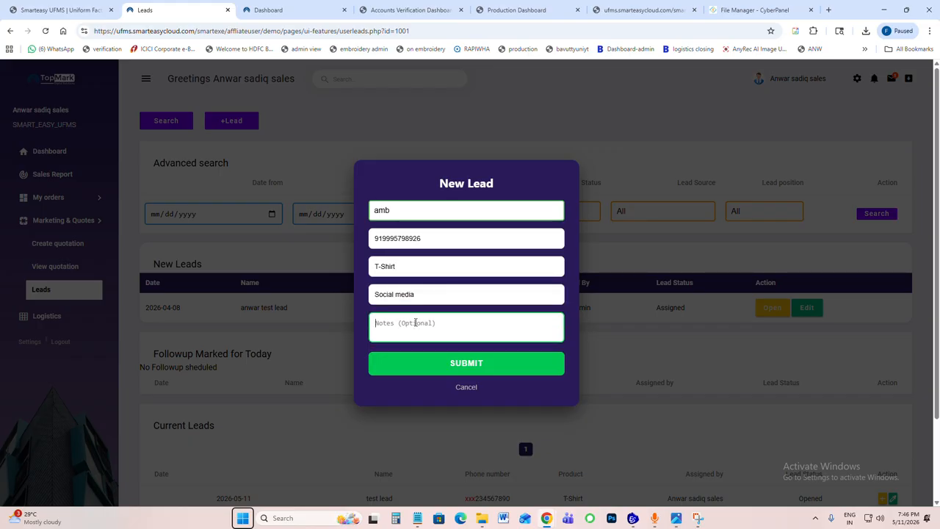
text(tshirt)
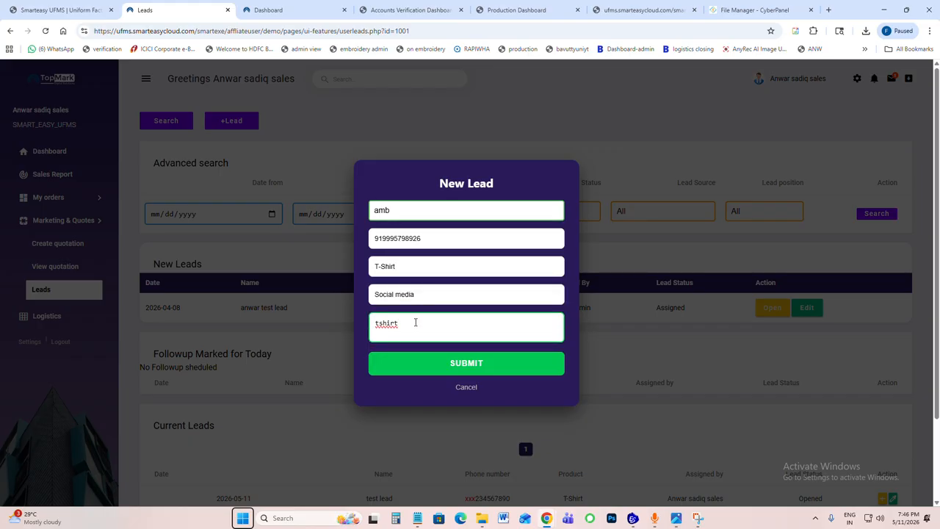
Step: Submit the new lead and go to its action page
click(470, 365)
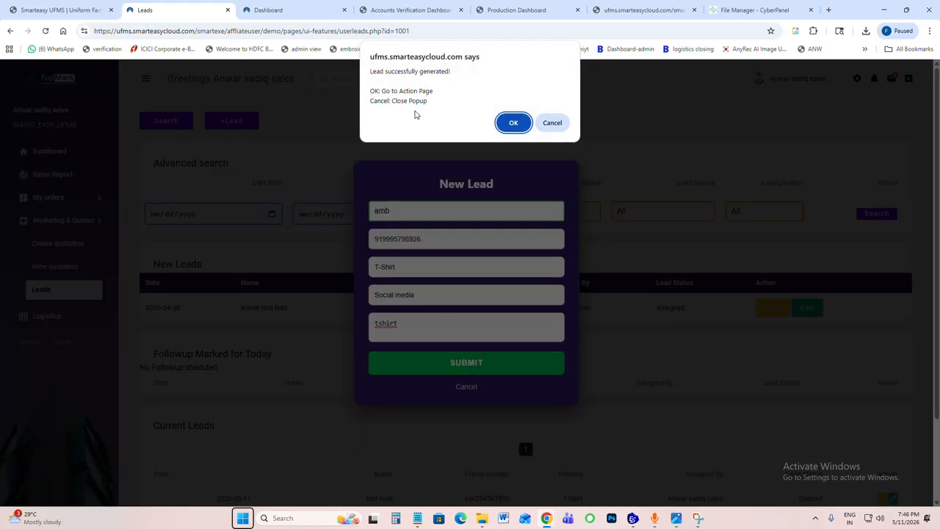
click(511, 122)
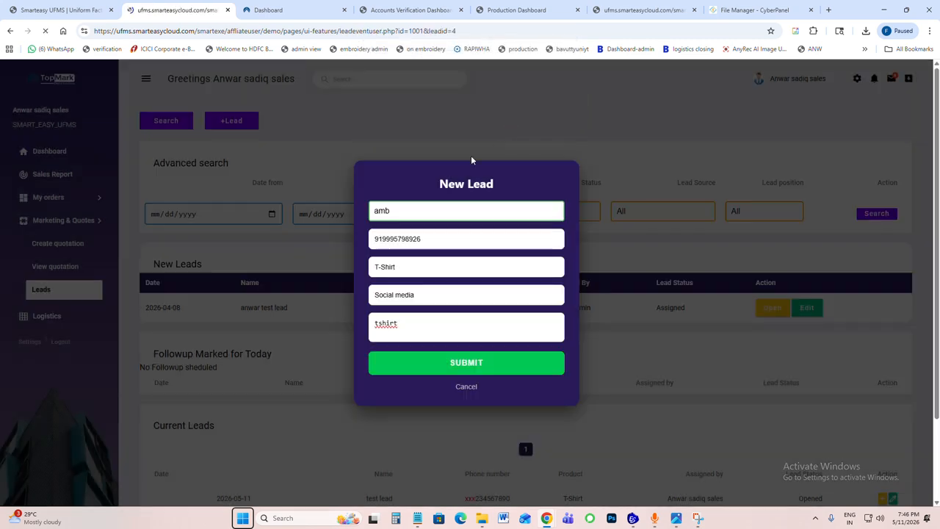
click(560, 126)
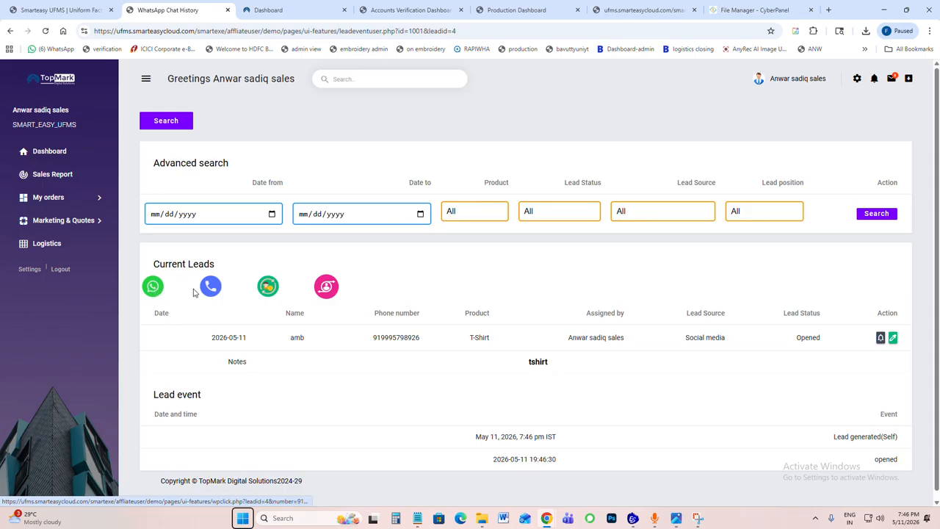
Step: Examine the new order book entry form generated from the lead and return to the lead's action page
click(268, 288)
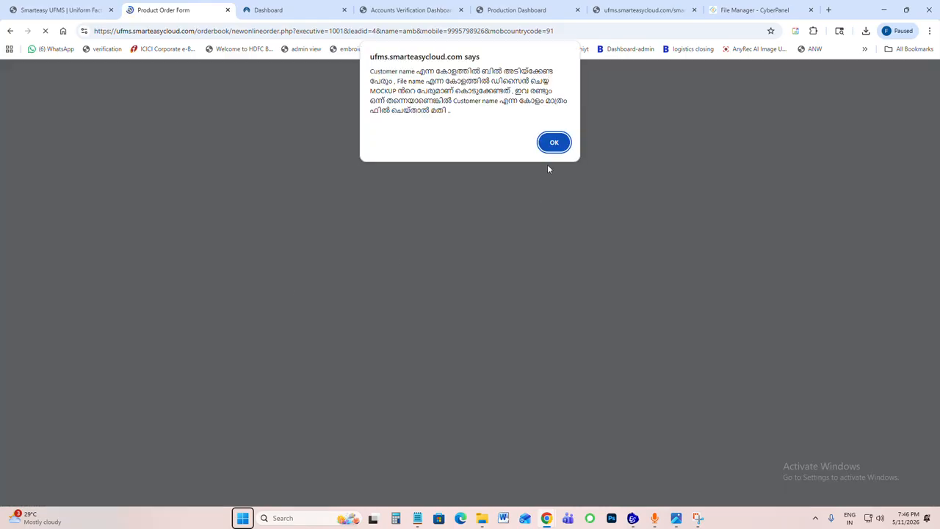
click(558, 144)
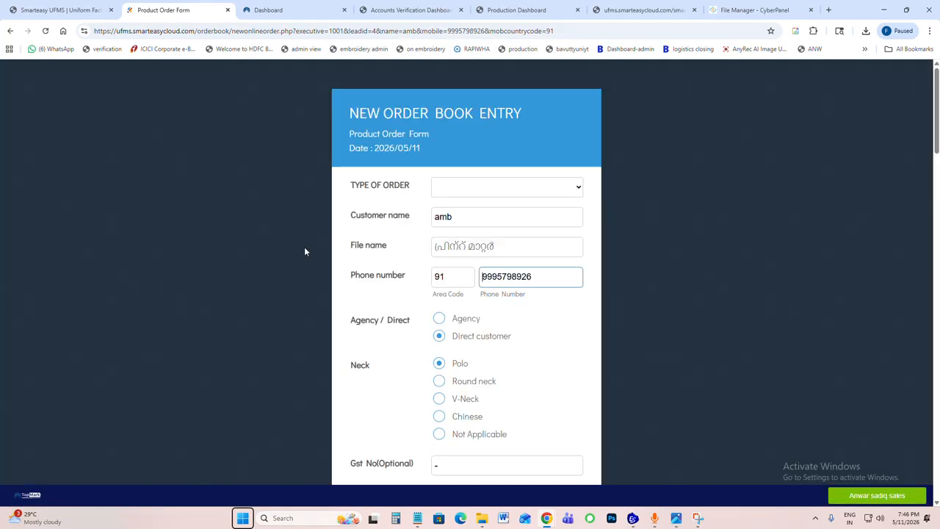
click(9, 31)
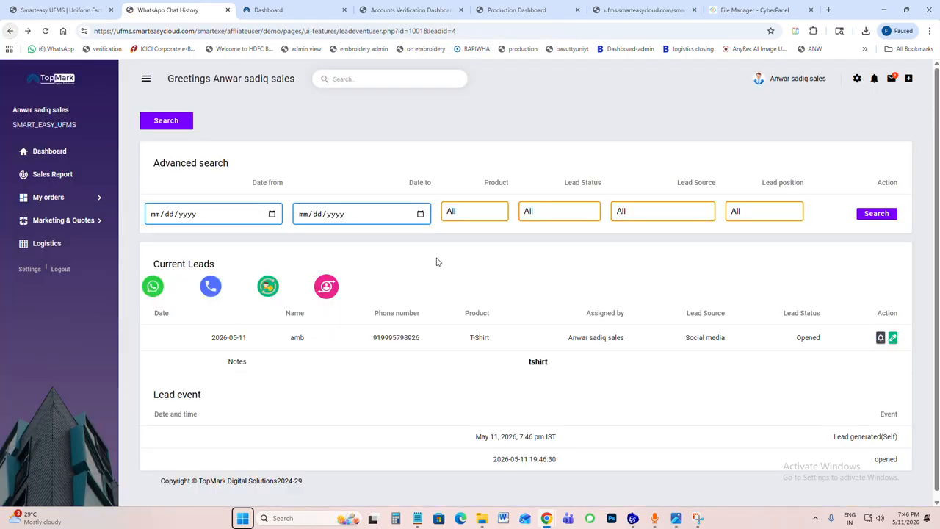
click(268, 288)
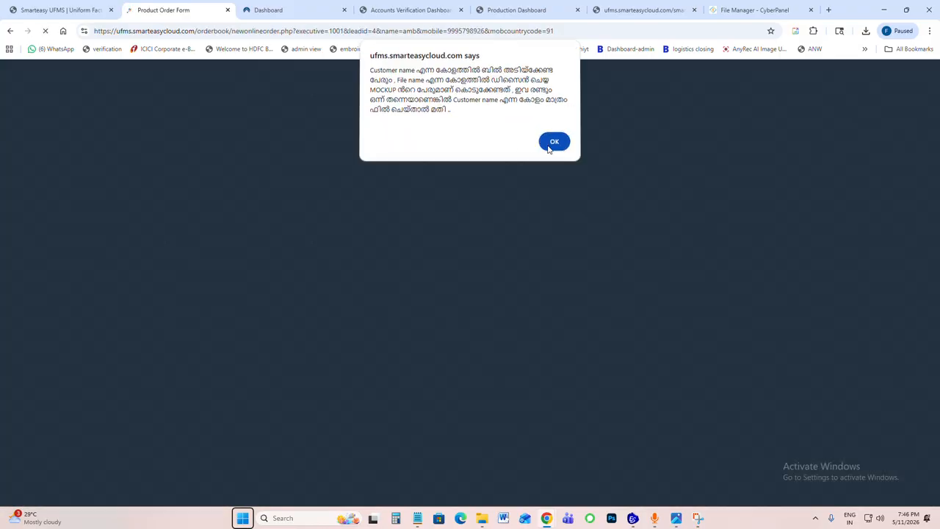
click(553, 142)
click(10, 31)
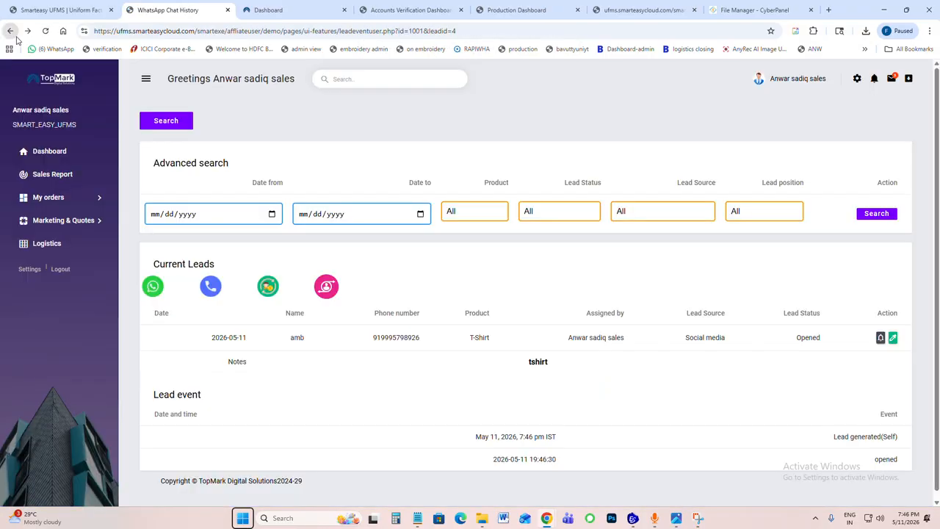
Step: Check the staff choices for transferring the lead and close the transfer form
click(329, 293)
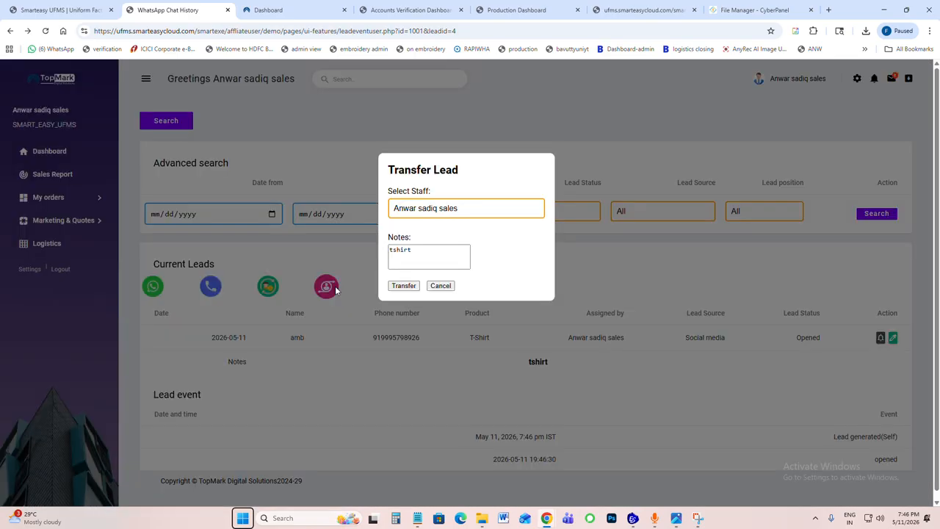
click(426, 209)
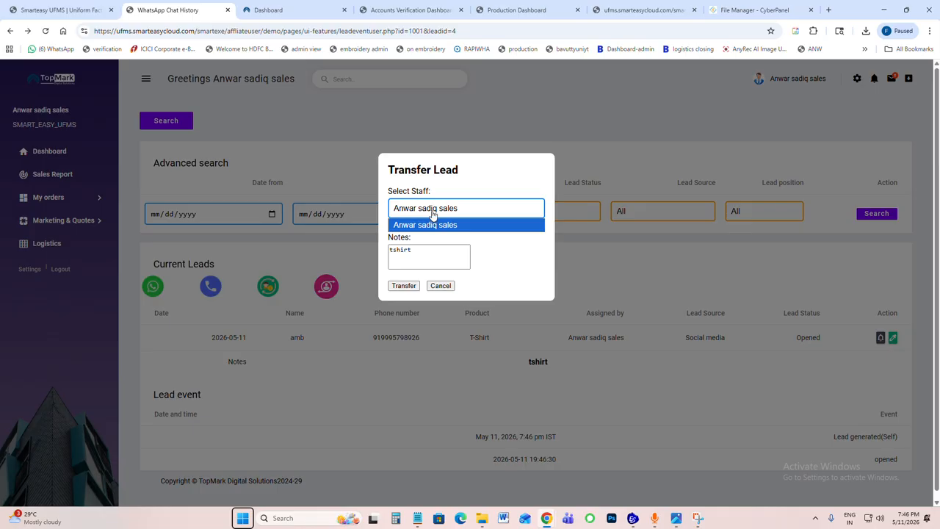
click(402, 286)
click(441, 287)
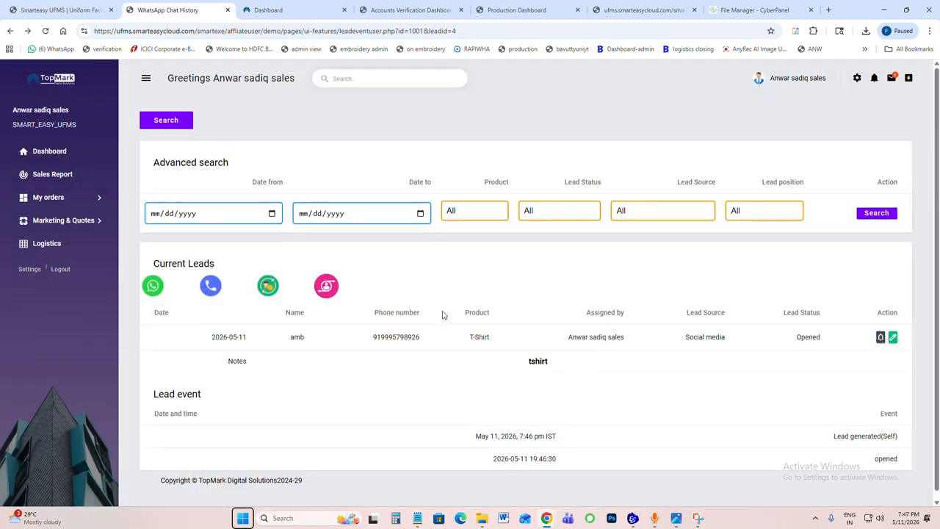
Step: Open the lead for editing, review the available lead statuses, and return to its action page
scroll(442, 314, down, 1)
click(893, 330)
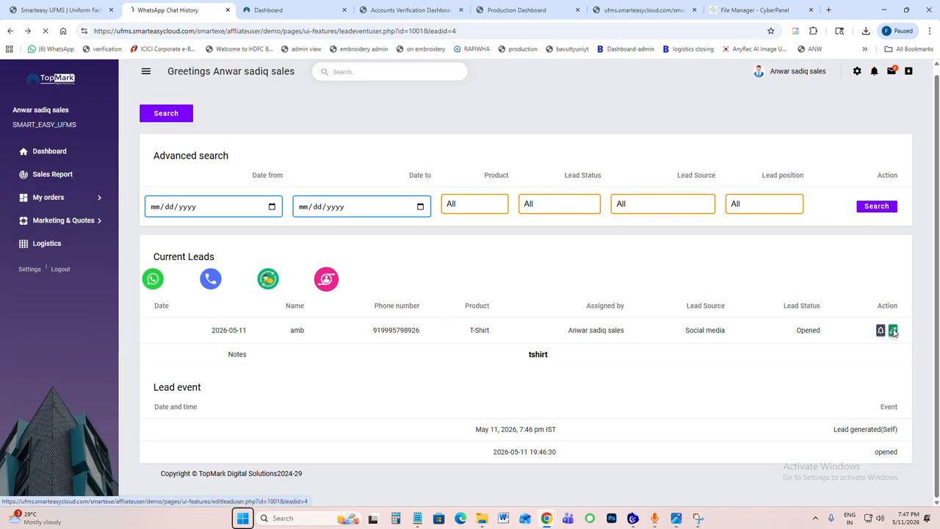
scroll(491, 384, down, 1)
click(376, 383)
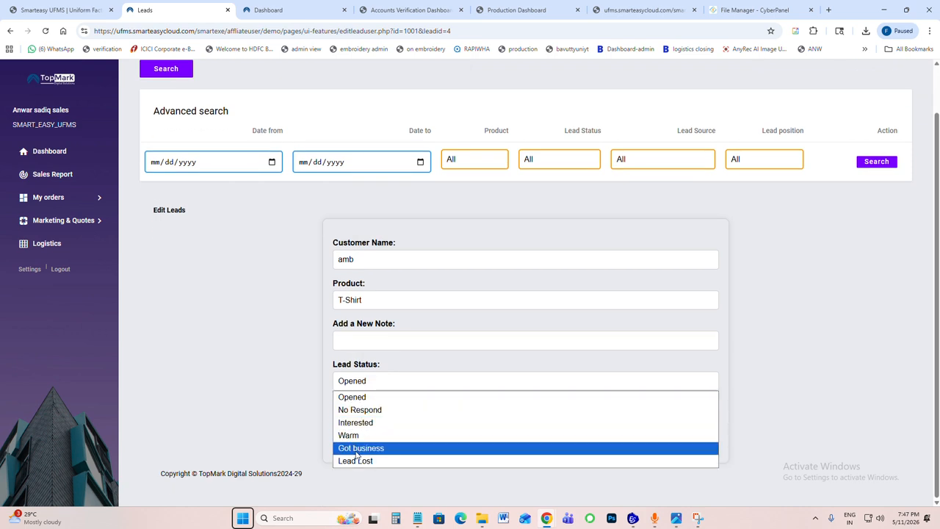
click(10, 31)
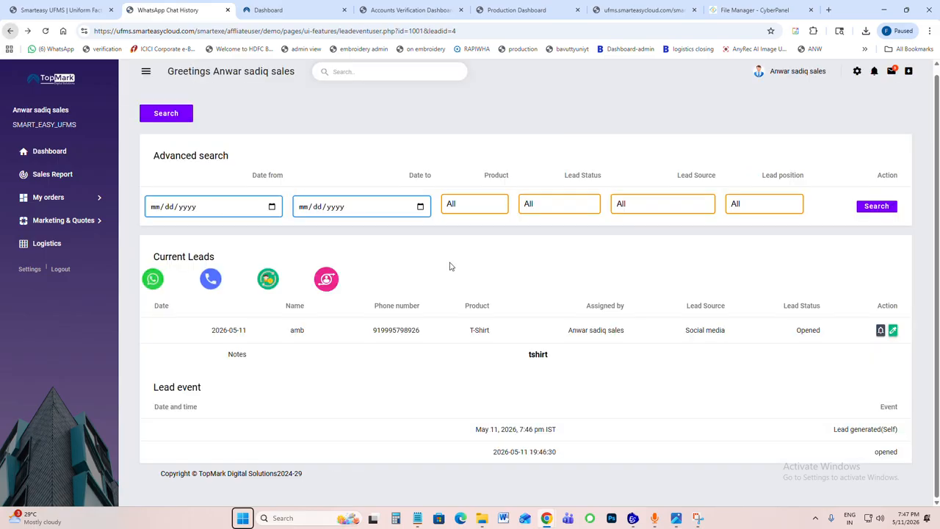
Step: Set the advanced search date range from 05/01/2026 to 05/11/2026
click(272, 211)
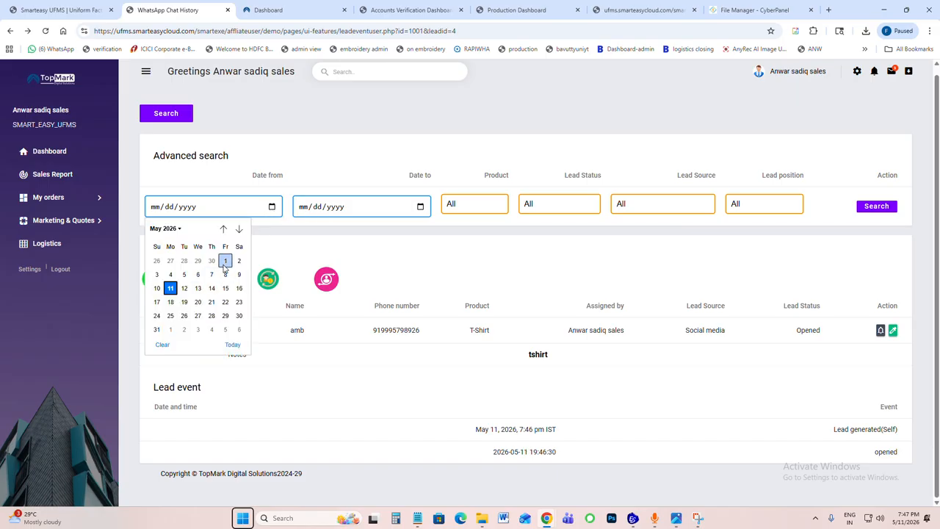
click(241, 259)
click(422, 207)
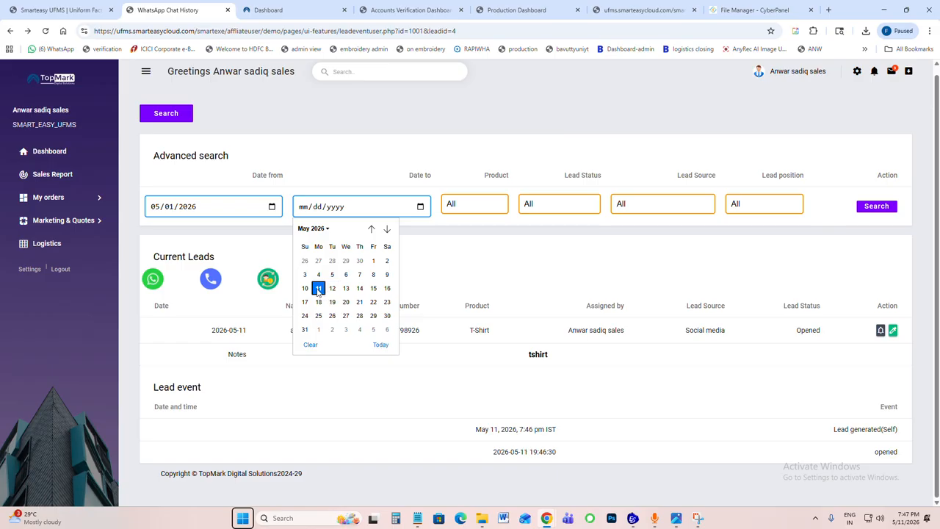
click(321, 292)
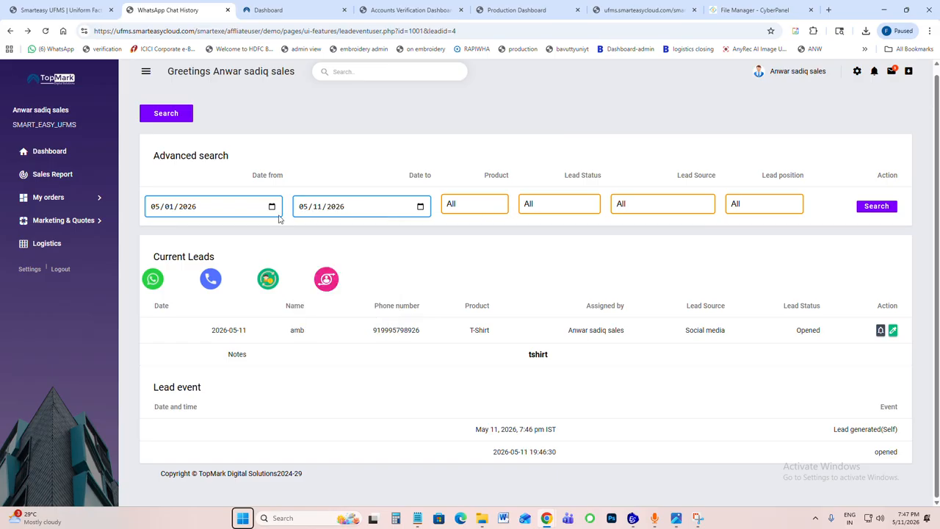
Step: Review the product, lead source, lead position and lead status filter options in the advanced search
click(474, 211)
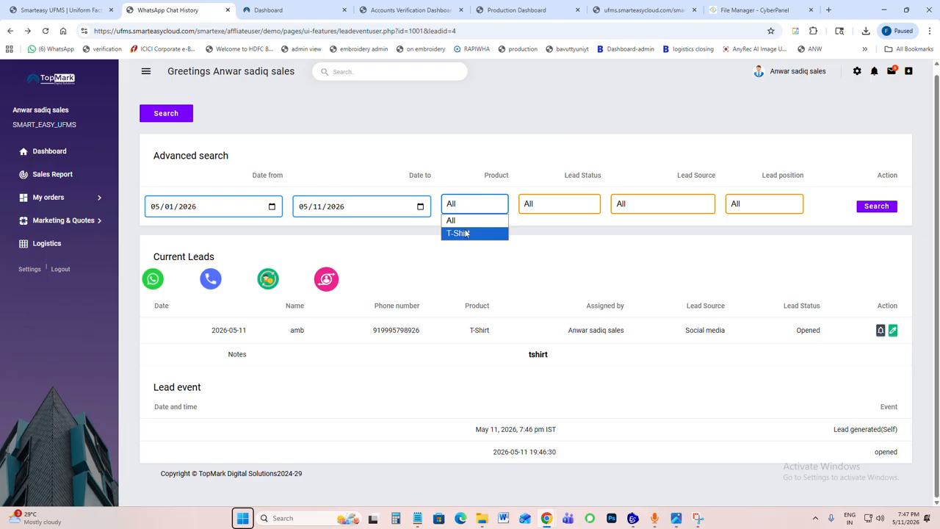
click(676, 210)
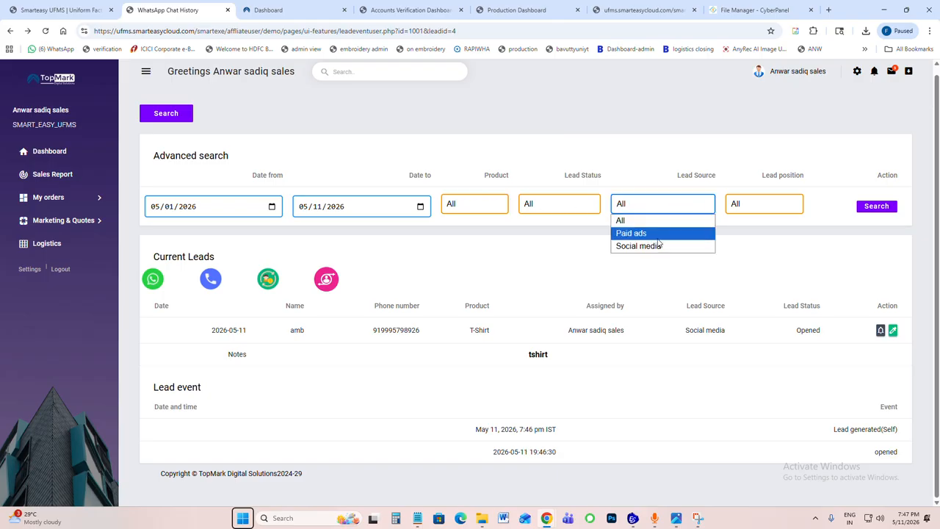
click(749, 205)
click(556, 206)
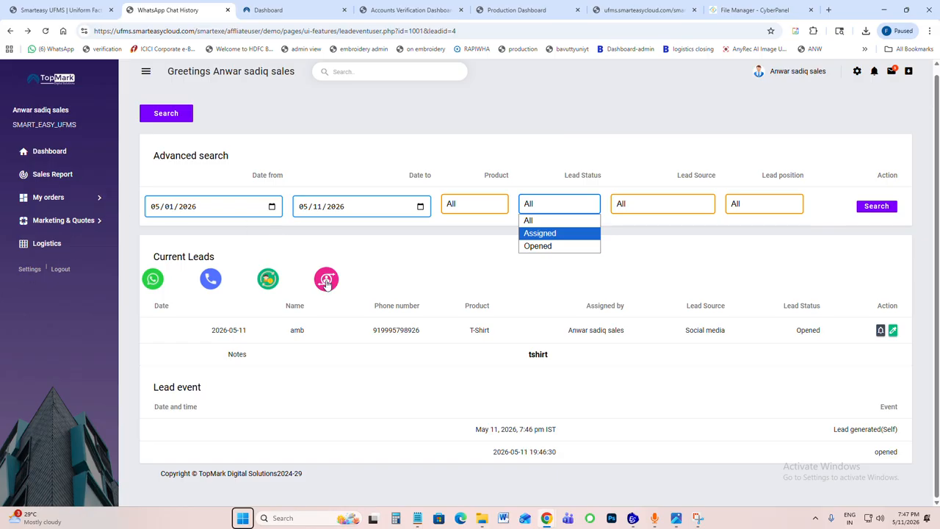
key(Down)
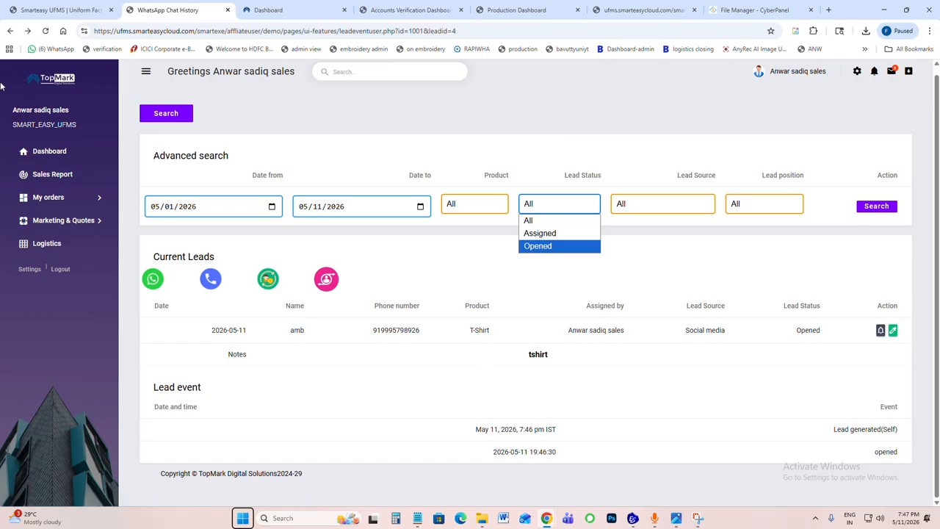
Step: Return to the dashboard and examine the design request and proforma stage of the order flow diagram in the image viewer
click(61, 152)
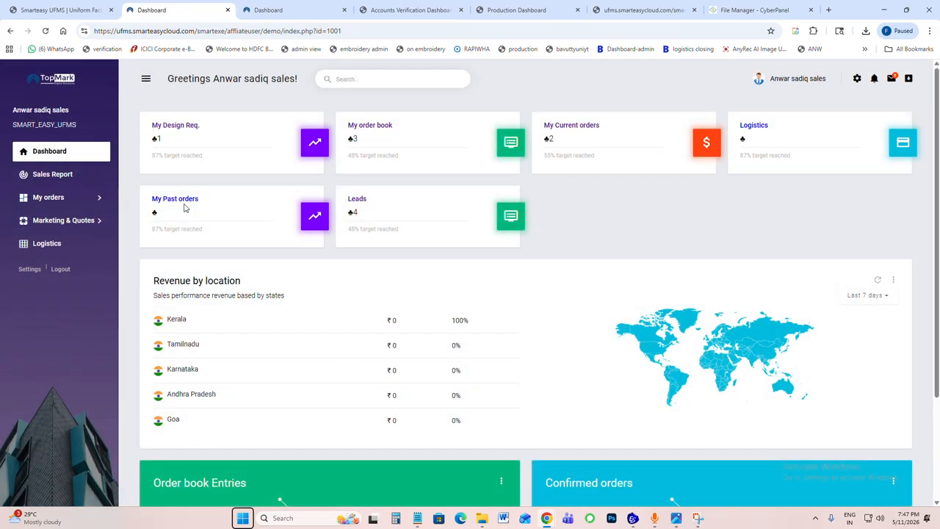
click(677, 518)
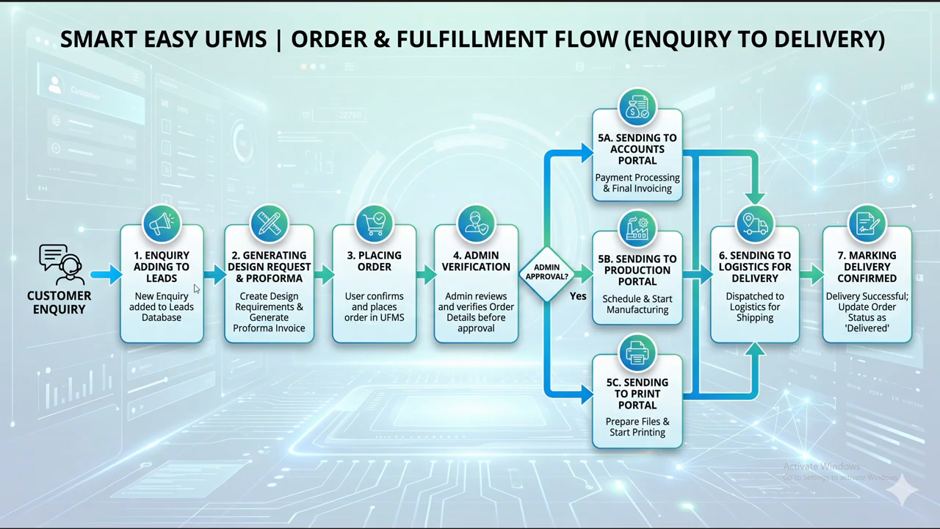
scroll(265, 277, up, 3)
scroll(263, 276, up, 2)
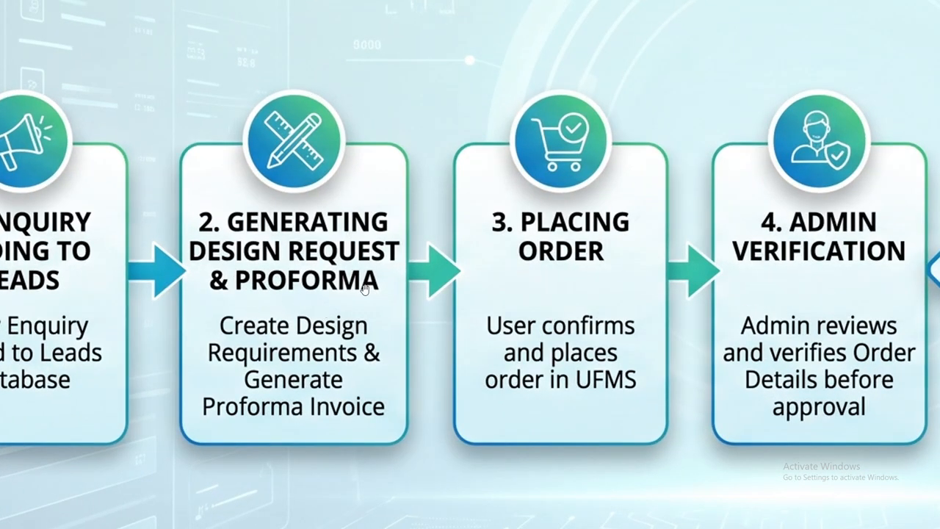
click(883, 13)
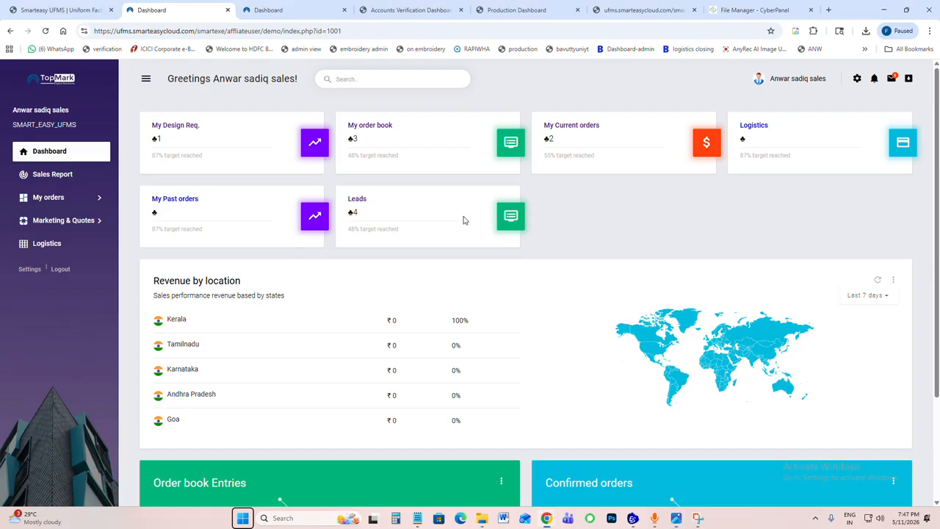
Step: Open the design requests from the dashboard and start a new design order with "bajaj" as the customer name
click(177, 128)
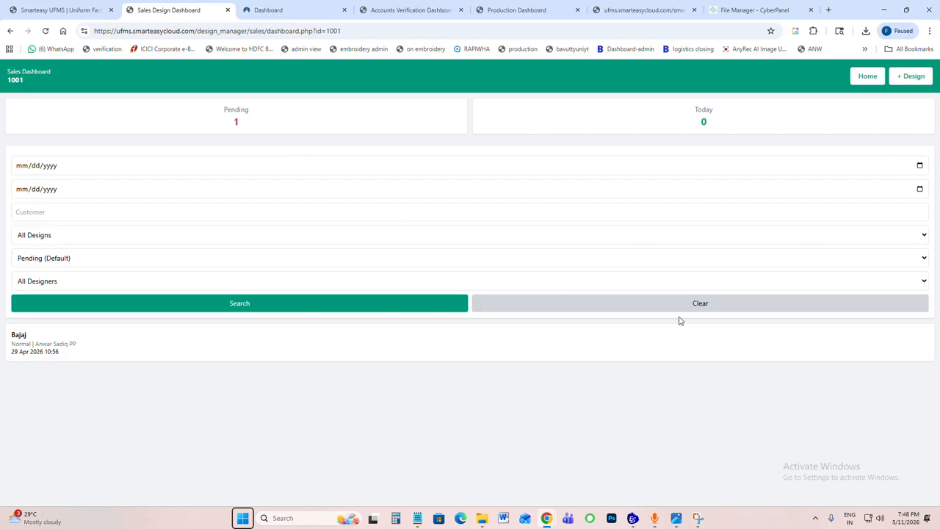
click(912, 76)
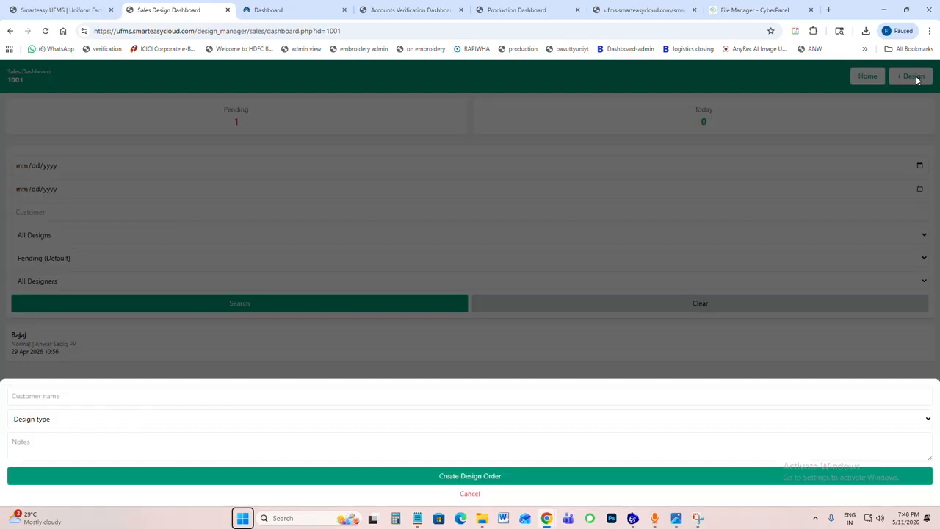
click(58, 390)
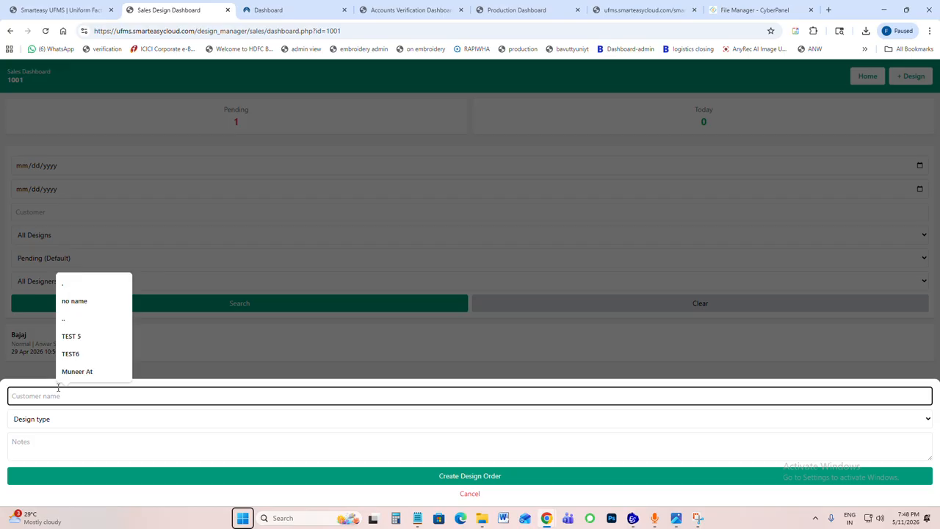
text(bajaj)
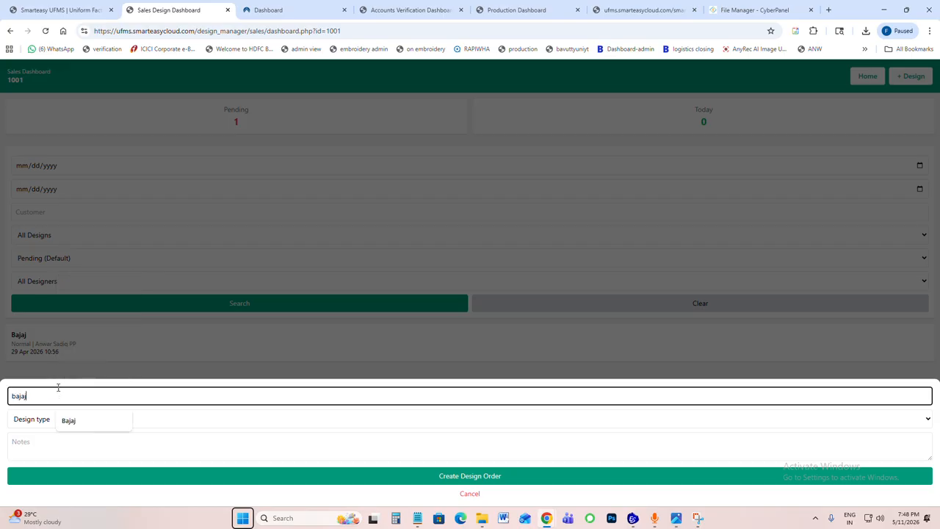
key(Tab)
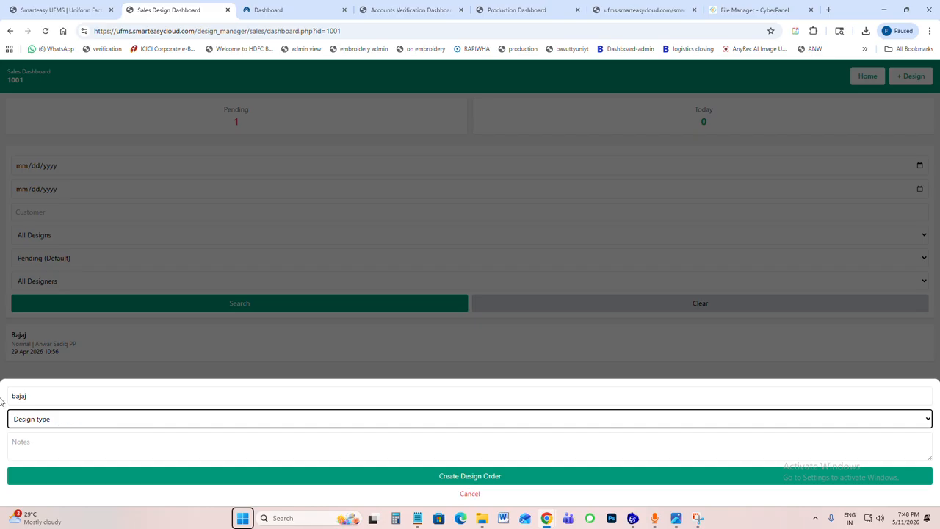
Step: Set the design type to Normal, enter the notes "black tshirt and dtf print", and create the design order
click(35, 421)
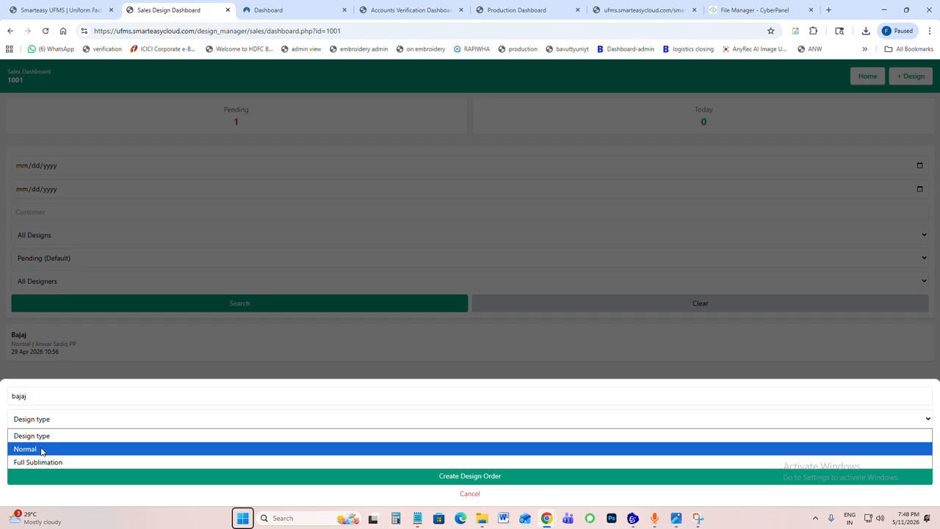
click(41, 453)
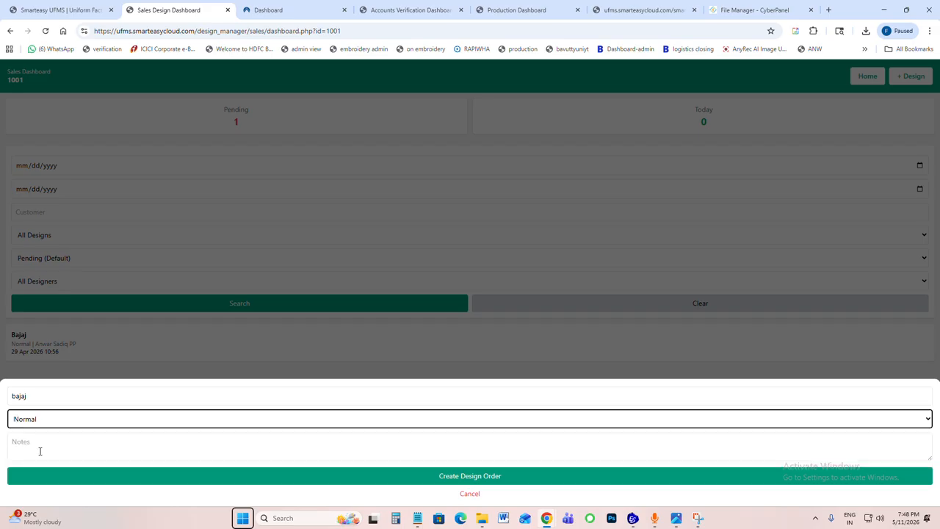
click(44, 441)
text(bla)
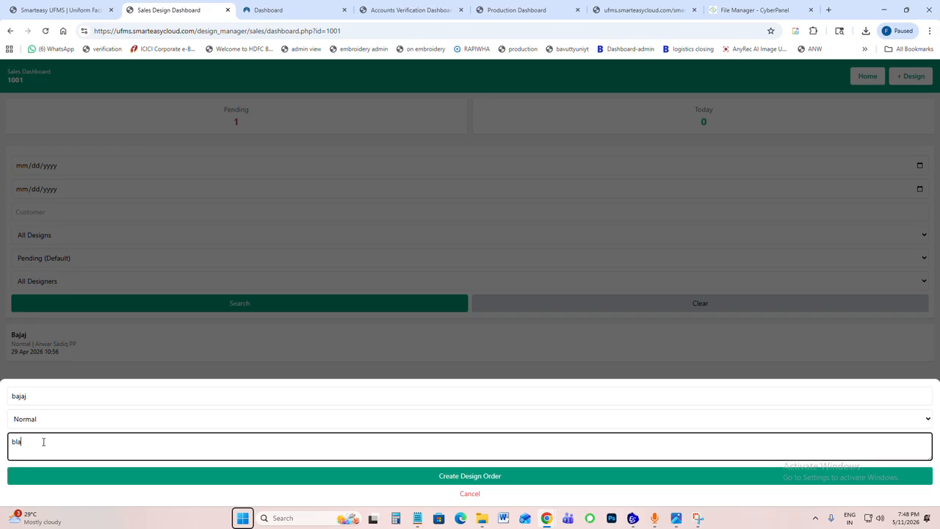
text(ck tshirt and dtf print)
click(450, 476)
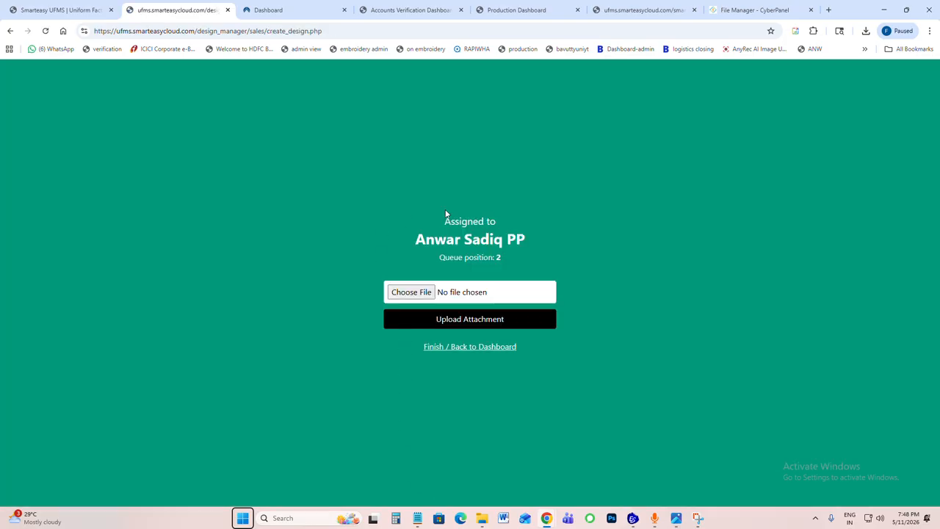
Step: Examine the assigned designer and queue position of the new design order, and return to the sales dashboard
drag(436, 239, 535, 249)
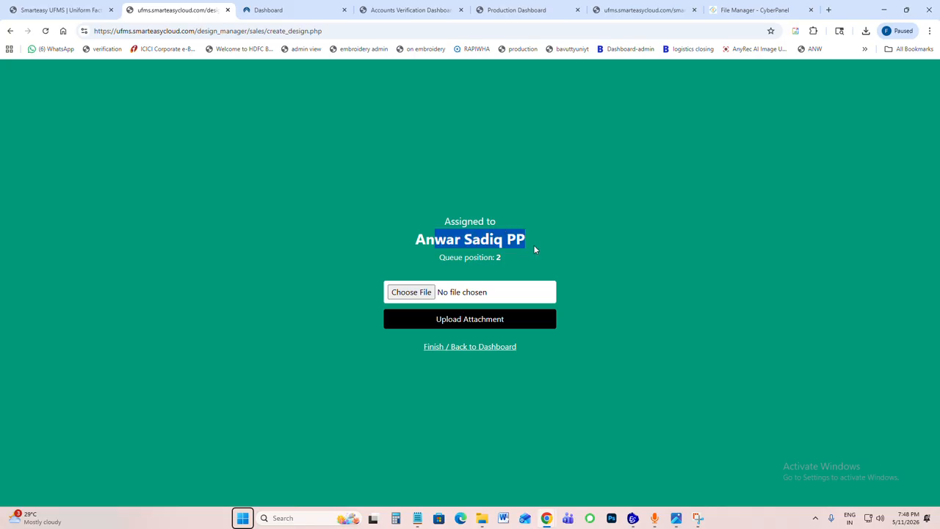
click(483, 264)
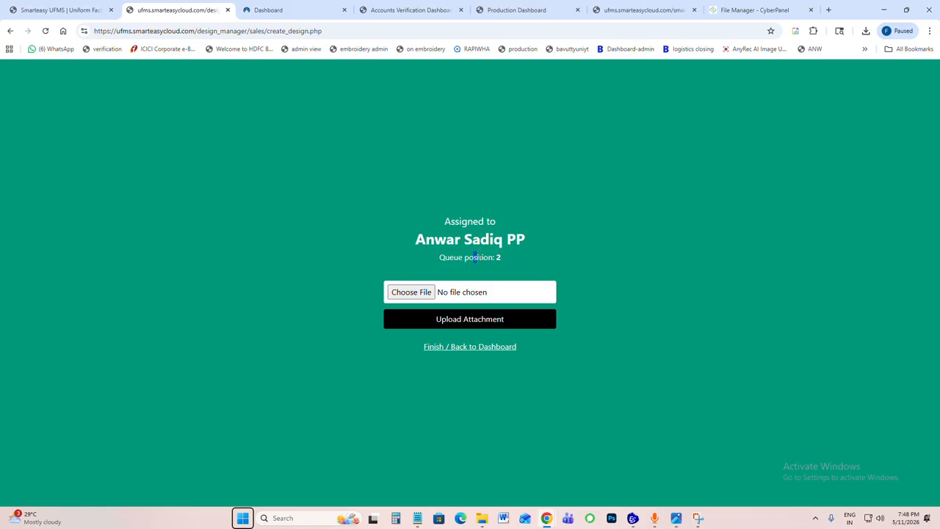
drag(481, 259, 512, 263)
drag(439, 257, 463, 257)
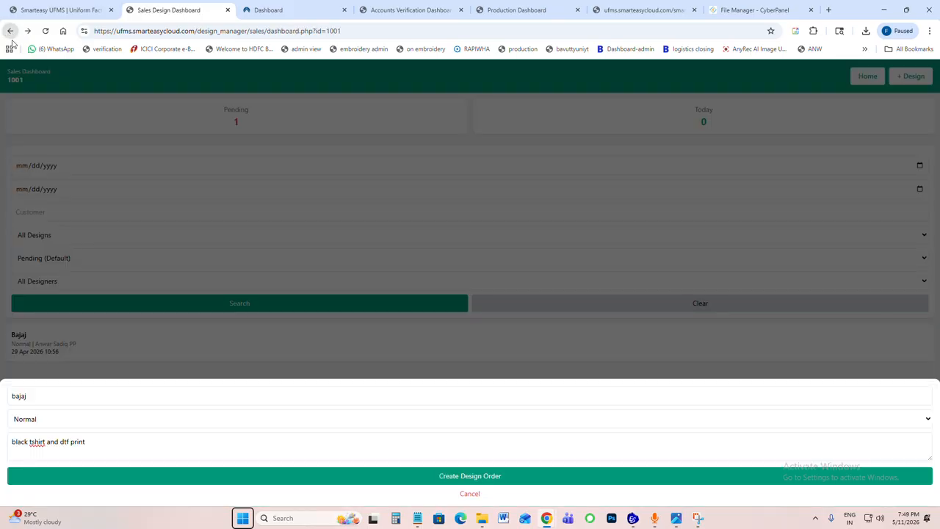
click(11, 31)
click(11, 32)
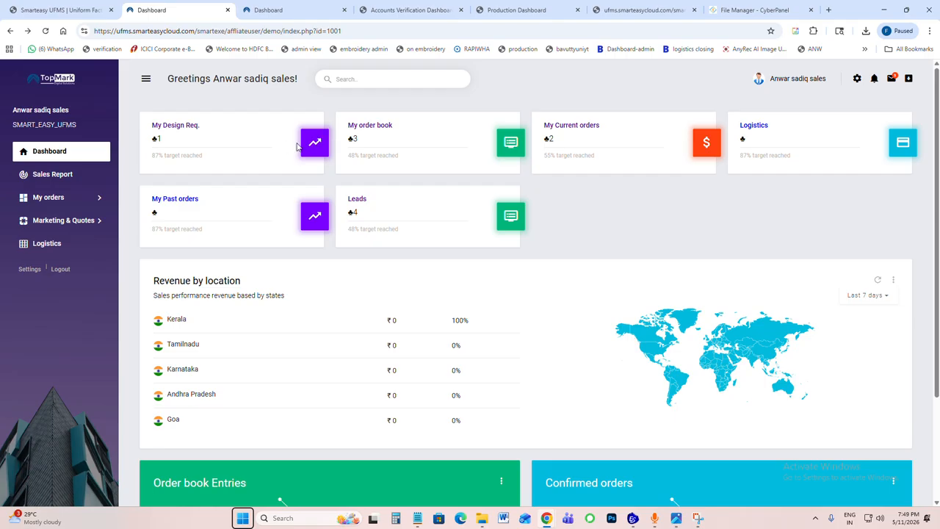
Step: Start a new quotation for the preselected existing customer with Courier as the delivery method
click(65, 222)
click(51, 244)
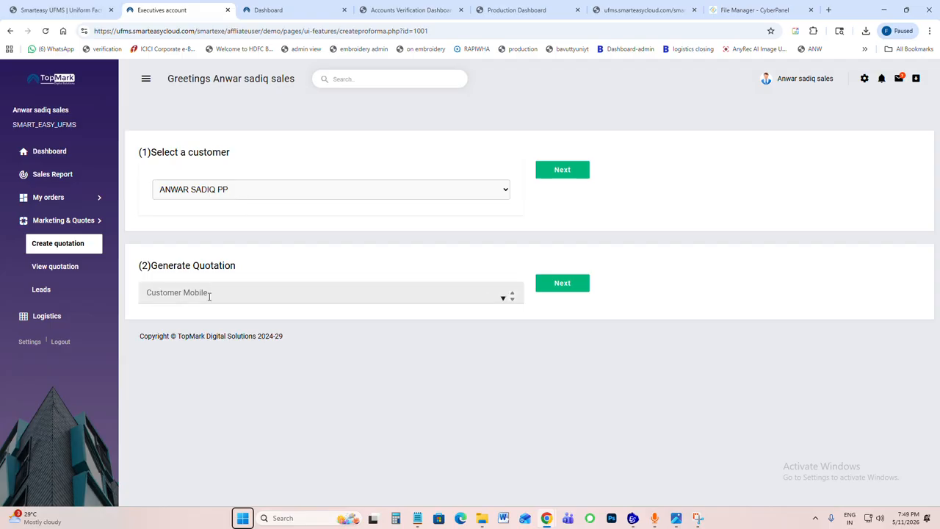
click(208, 296)
click(566, 173)
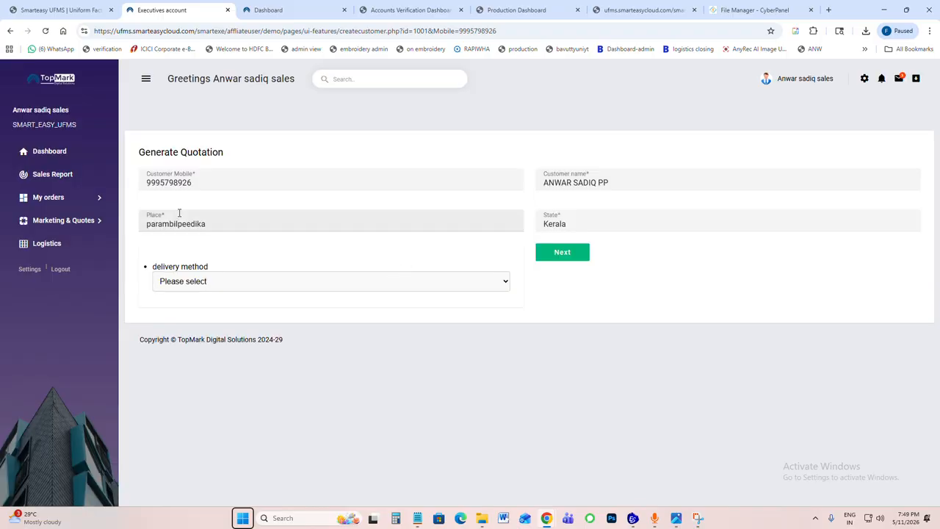
click(209, 282)
click(204, 311)
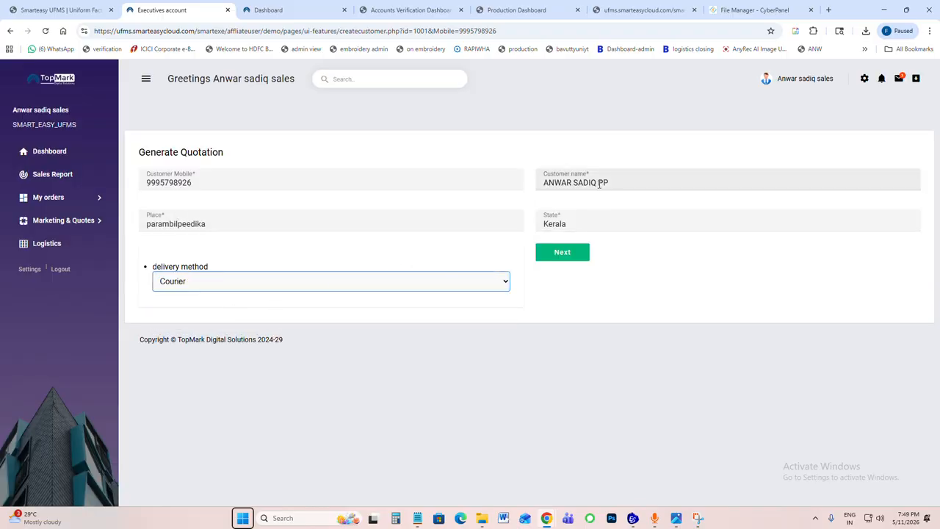
click(564, 257)
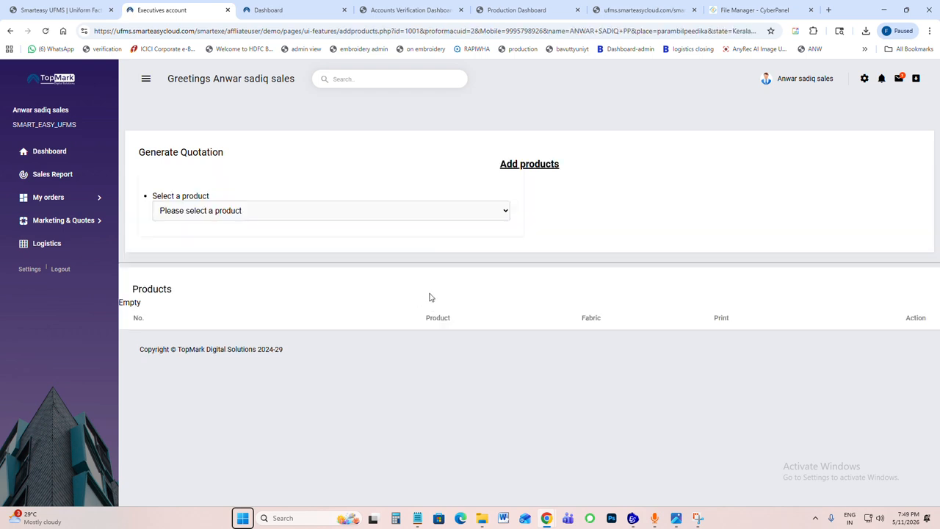
Step: Set the quotation's product category to Other and the product name to Full sublimation Jersey
click(208, 215)
click(197, 240)
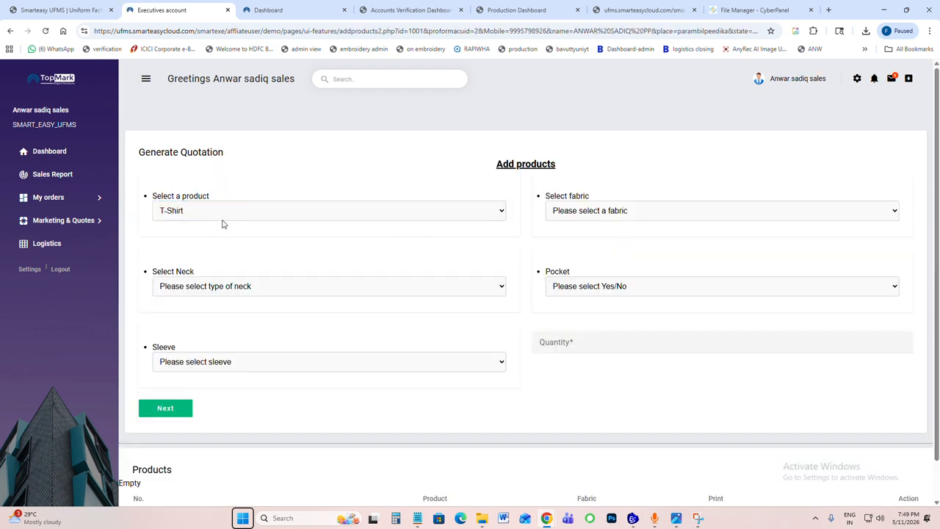
click(219, 217)
click(203, 253)
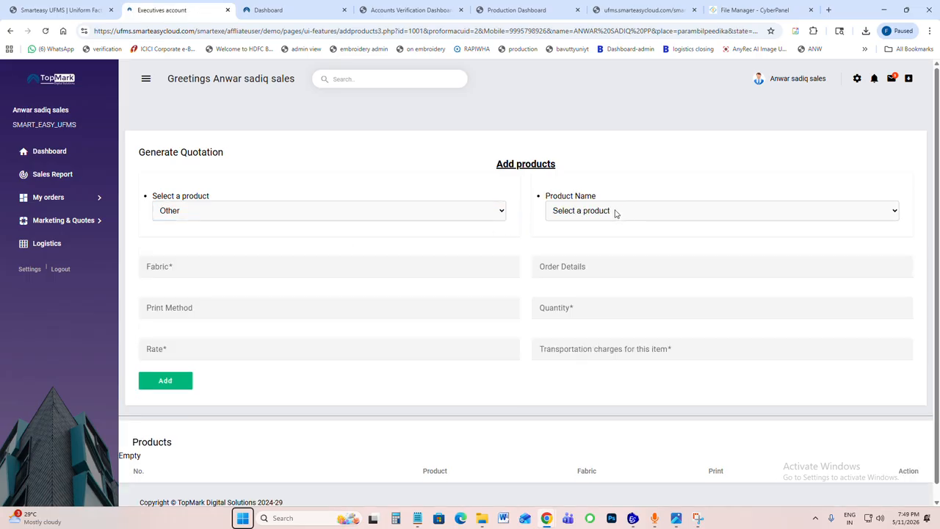
click(615, 213)
click(598, 251)
Step: Enter "saleena" as the fabric, "sublimation" as the order details, and Embroidery as the print method
click(179, 266)
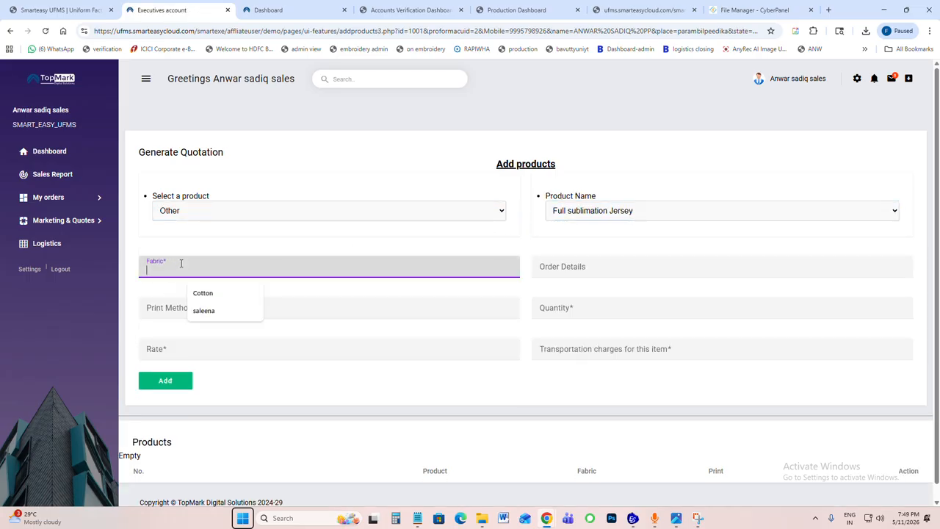
text(saleena)
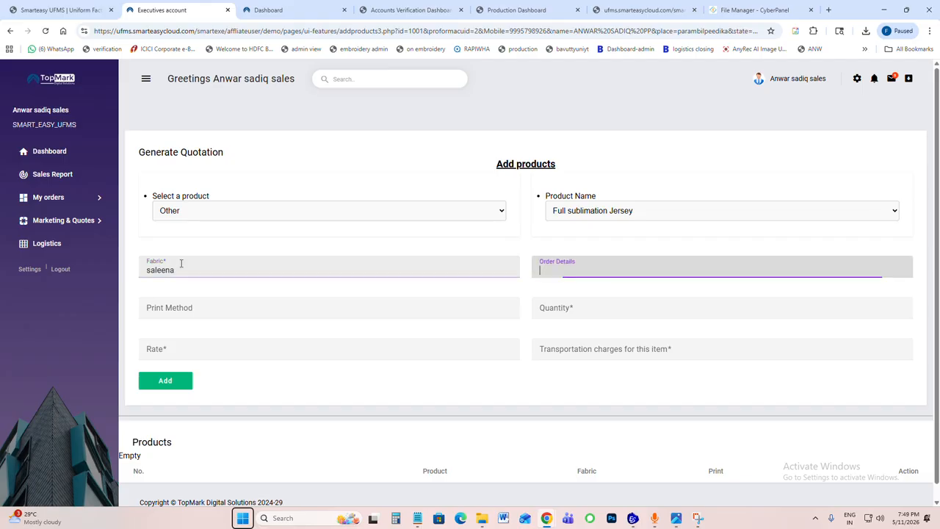
key(Tab)
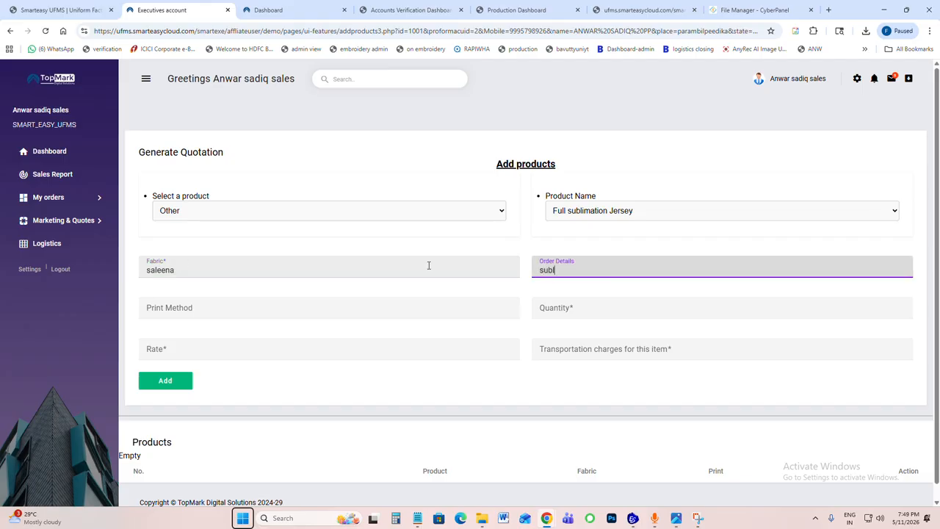
click(199, 309)
click(210, 335)
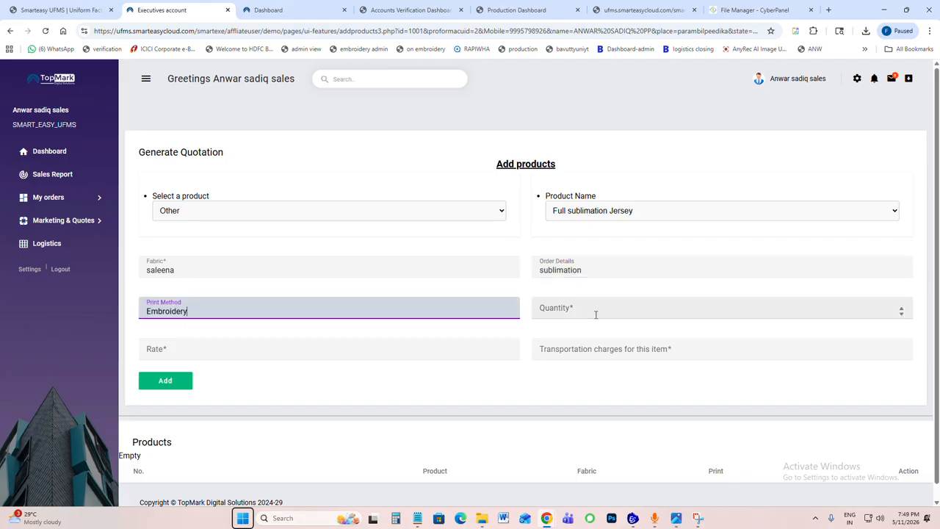
Step: Set the quantity to 10, rate to 250 and transportation charges to 200, and add the product to the quotation
click(594, 310)
text(10)
key(Tab)
text(250)
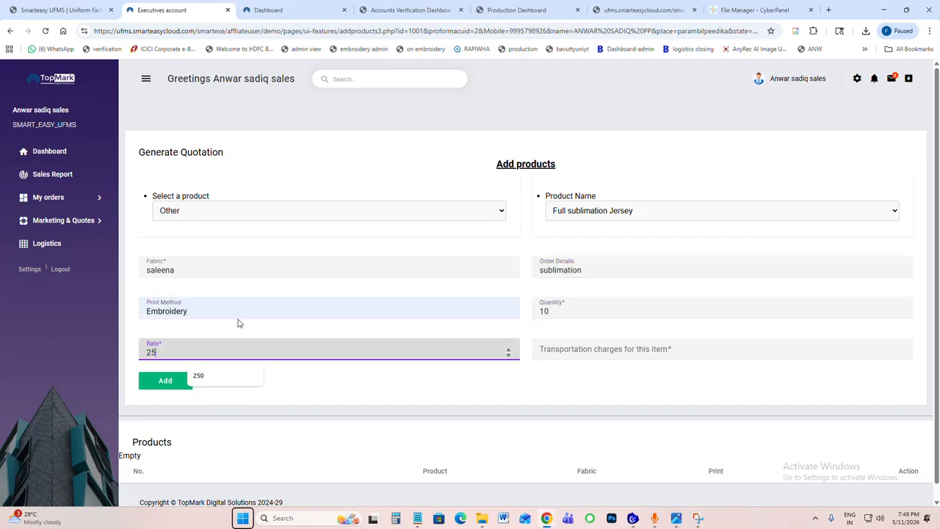
click(613, 350)
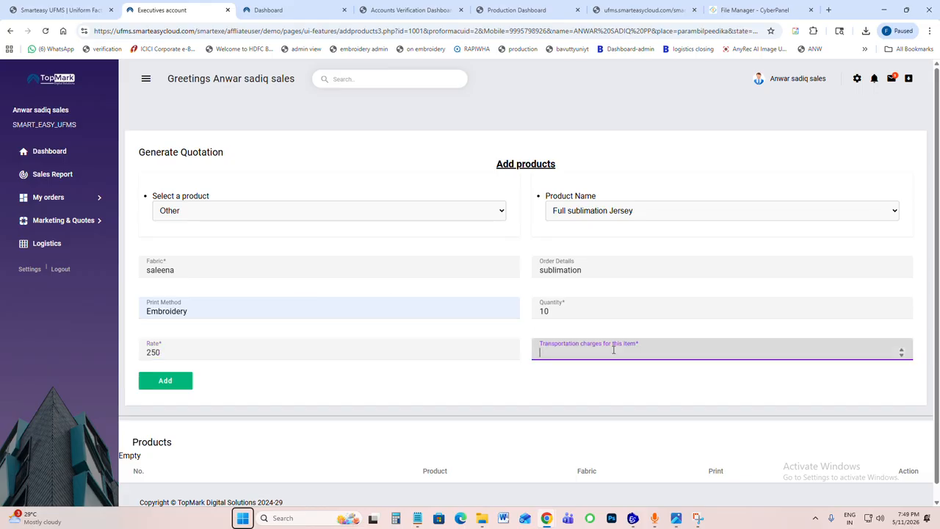
text(200)
click(164, 386)
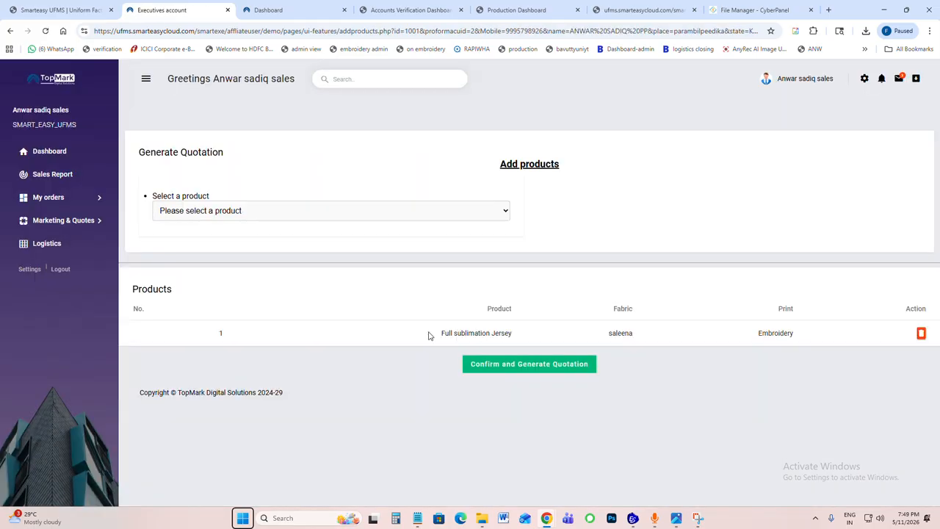
drag(449, 334, 629, 323)
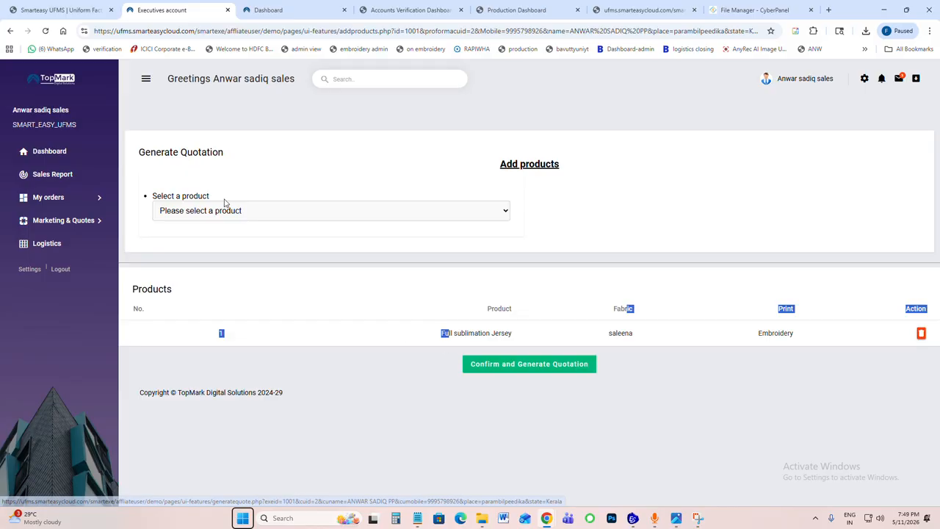
Step: Open the new T-Shirt lead from the leads list, close its WhatsApp chat, and review its action icons and event history
click(45, 151)
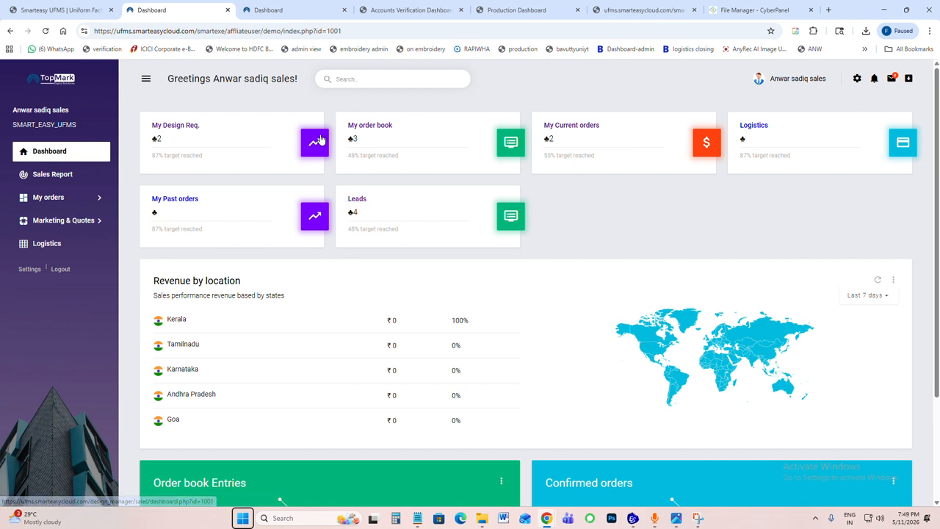
click(81, 220)
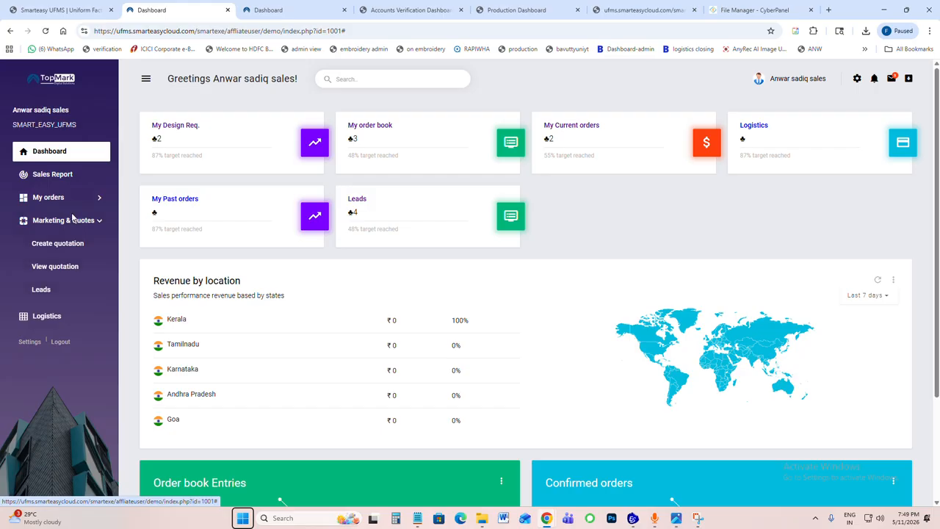
click(45, 289)
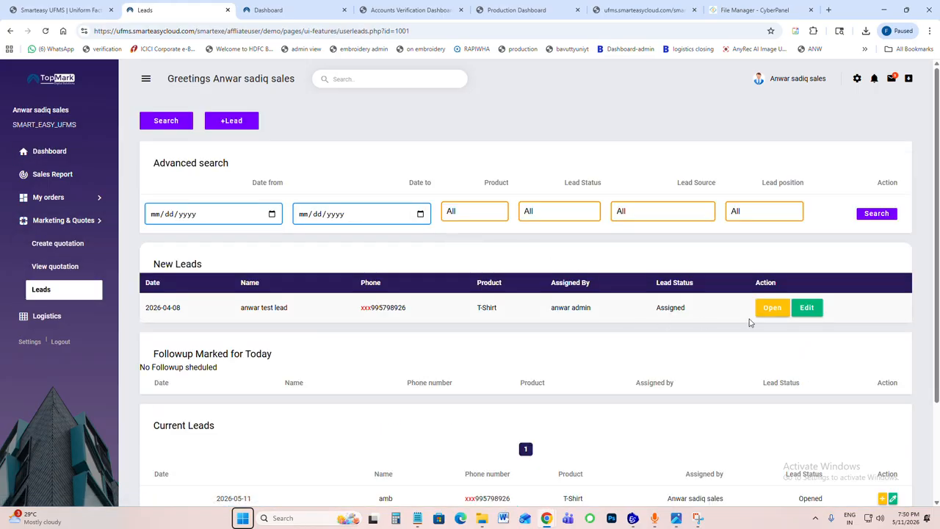
click(773, 309)
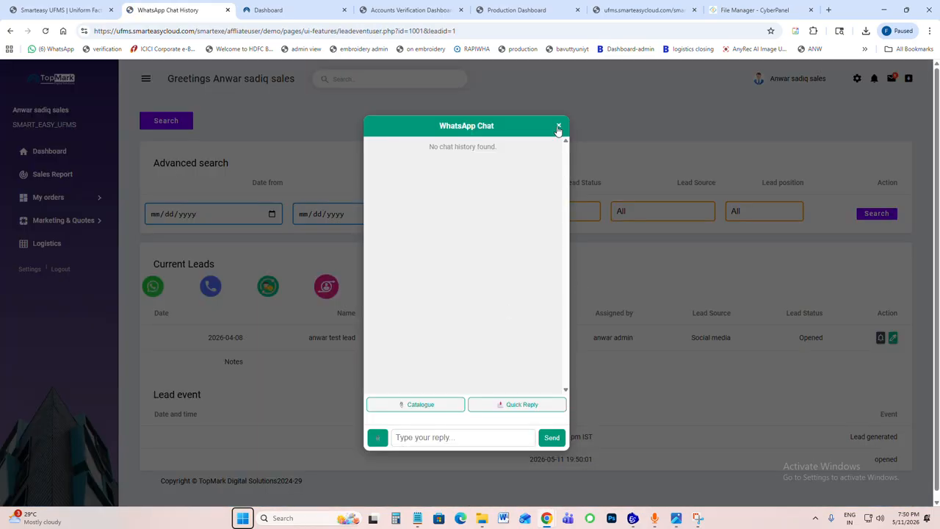
click(558, 126)
scroll(433, 315, down, 1)
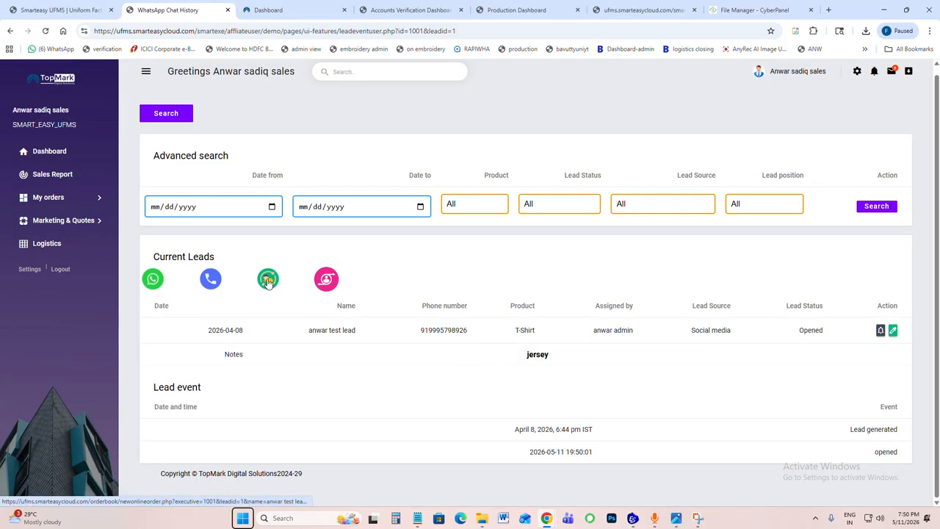
Step: Return to the dashboard, open the order book, and start a new order book entry
click(46, 151)
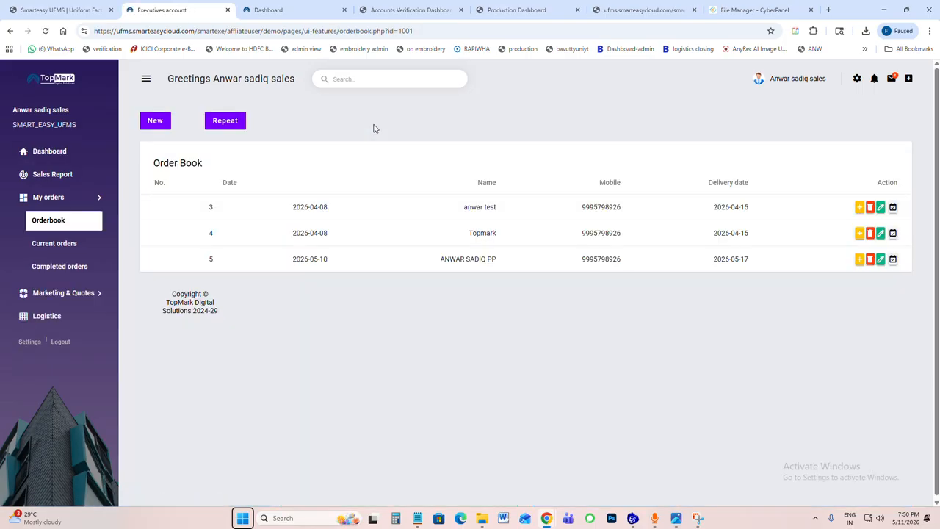
click(155, 124)
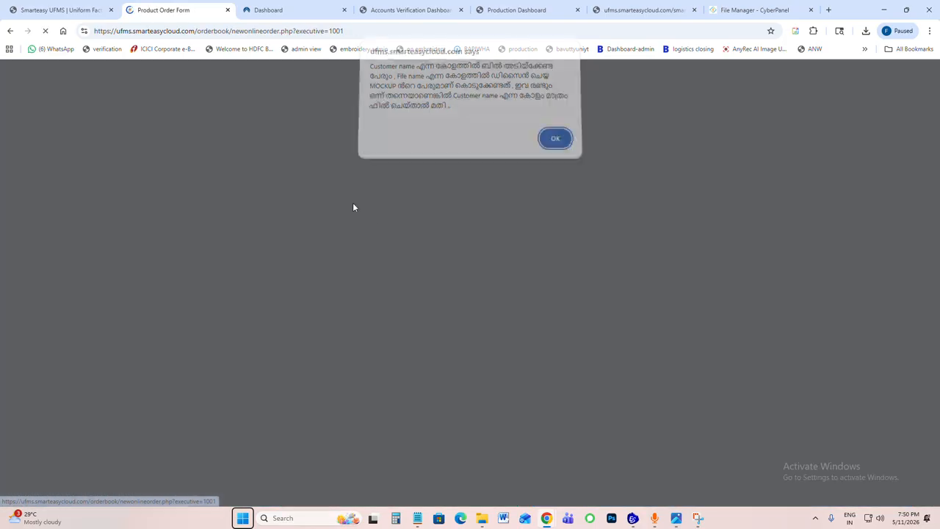
key(Return)
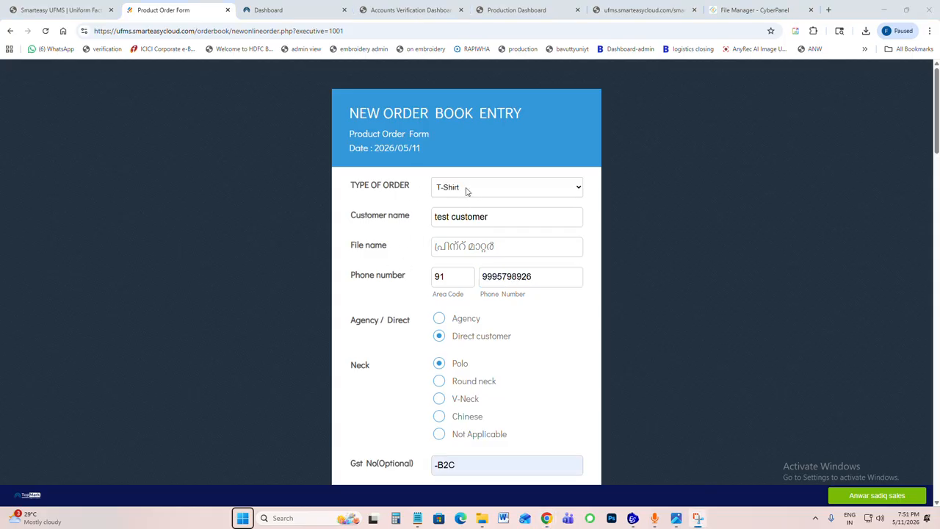
Step: Check the filled-in customer, garment and size details of the new order form and set the type of print to DTF
scroll(451, 222, down, 3)
scroll(450, 224, up, 3)
scroll(440, 194, down, 3)
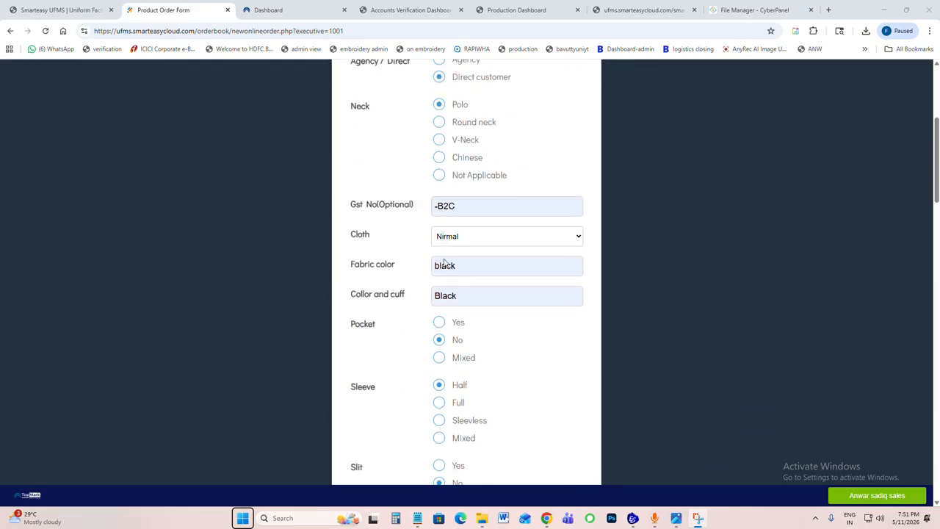
scroll(445, 262, down, 1)
scroll(496, 233, down, 4)
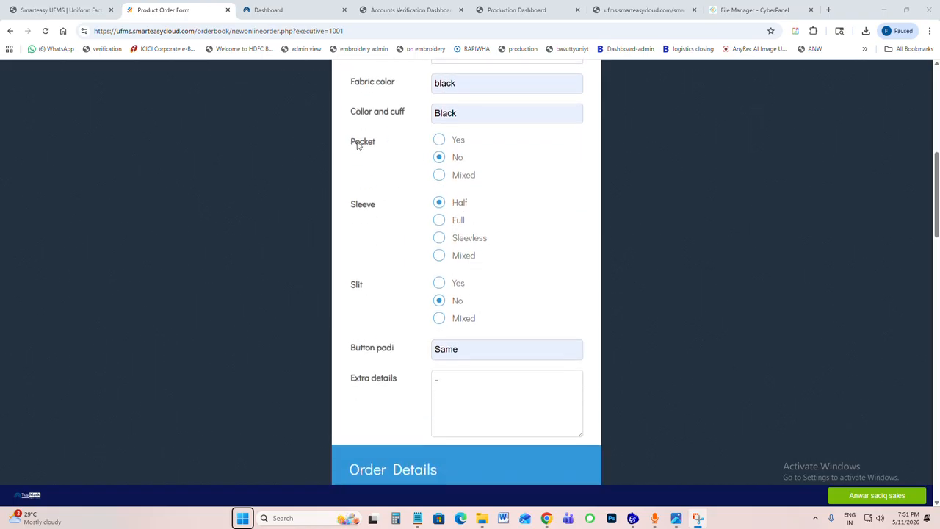
scroll(470, 311, down, 3)
scroll(487, 365, down, 2)
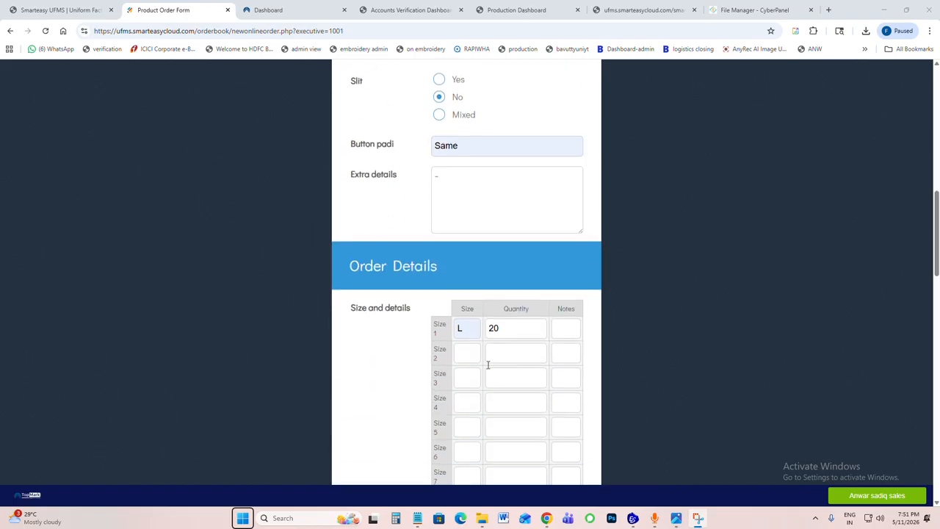
scroll(520, 333, down, 5)
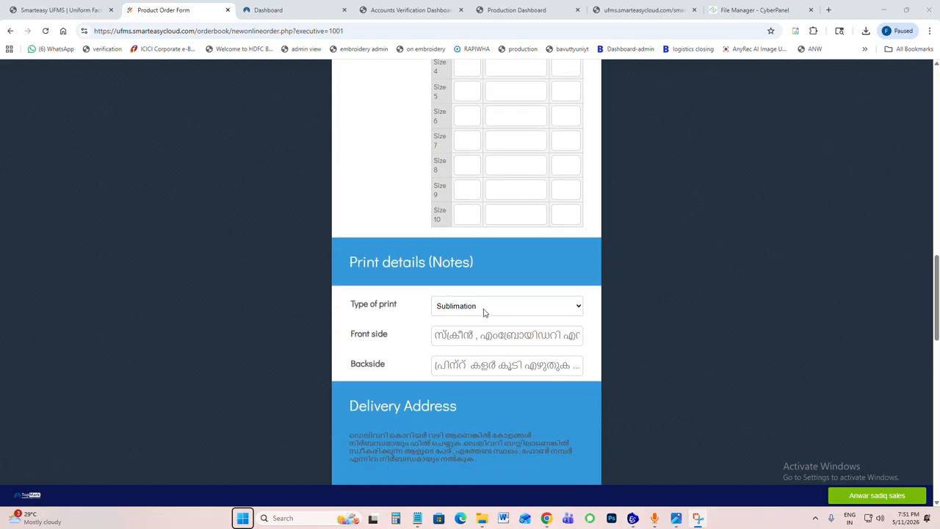
click(478, 306)
key(Down)
key(Down)
key(Down)
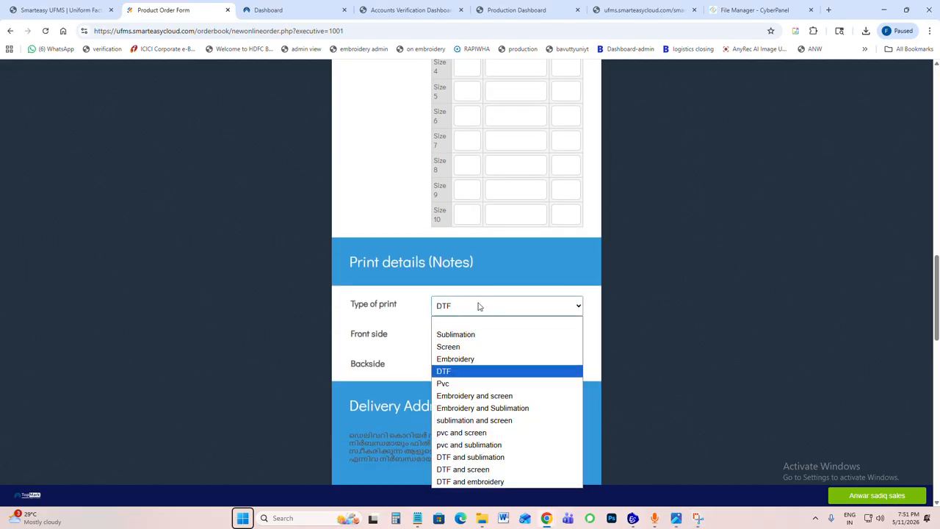
key(Return)
Step: Check the delivery and payment details of the new order form and submit it
scroll(484, 303, down, 6)
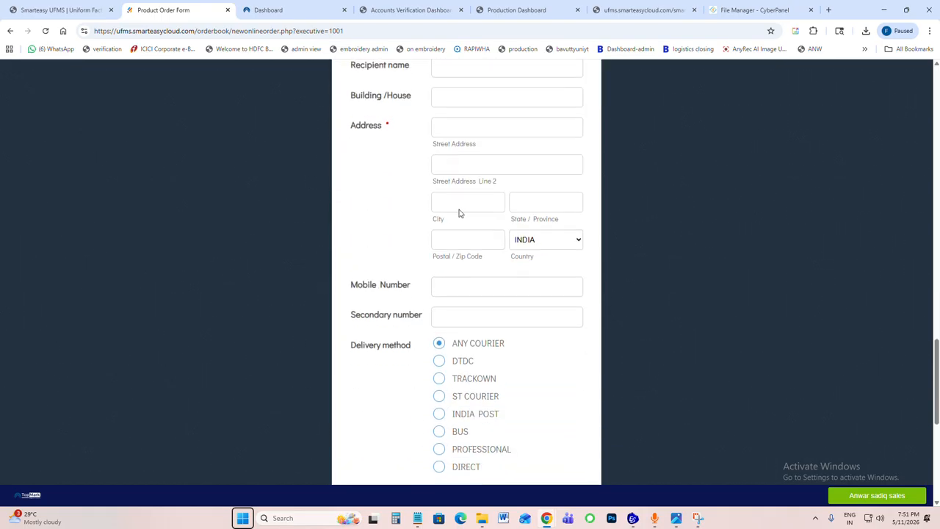
scroll(460, 284, down, 5)
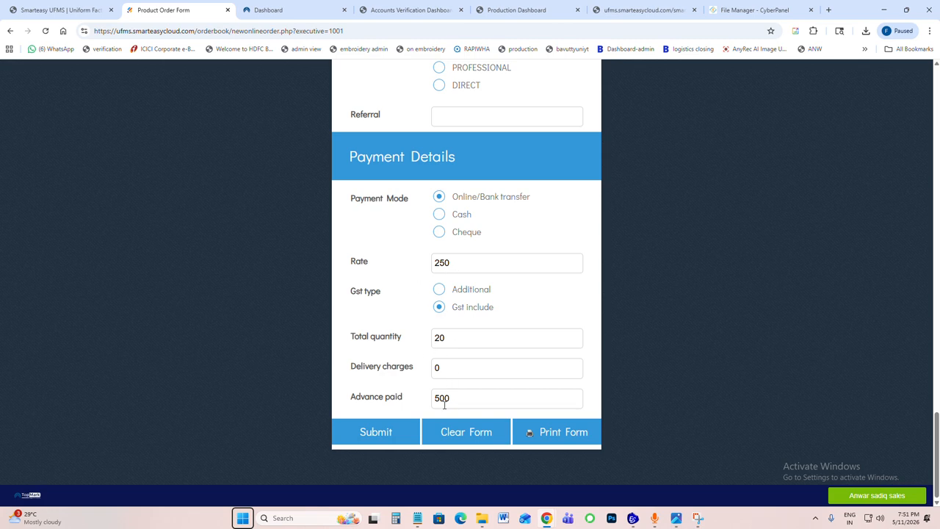
click(392, 433)
key(Return)
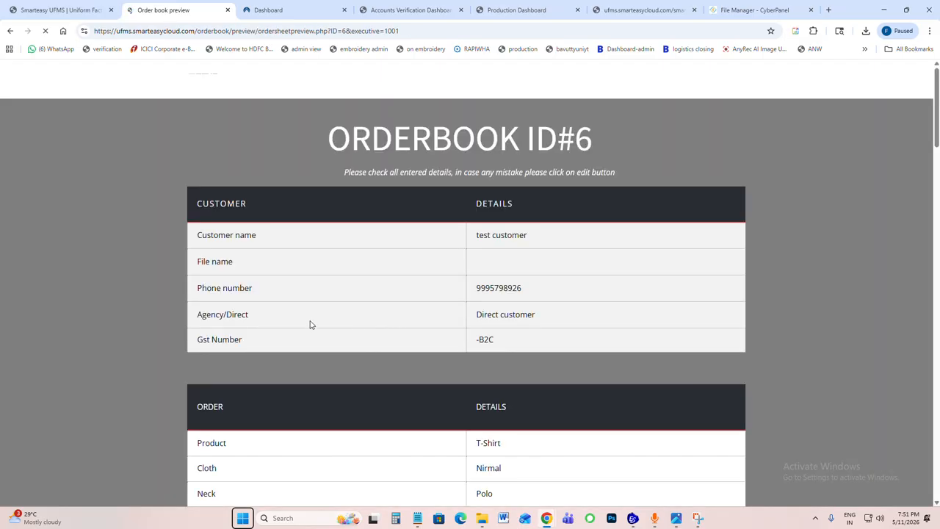
Step: Check the order book preview through to the payment summary and confirm the order
scroll(362, 265, down, 4)
scroll(358, 275, down, 20)
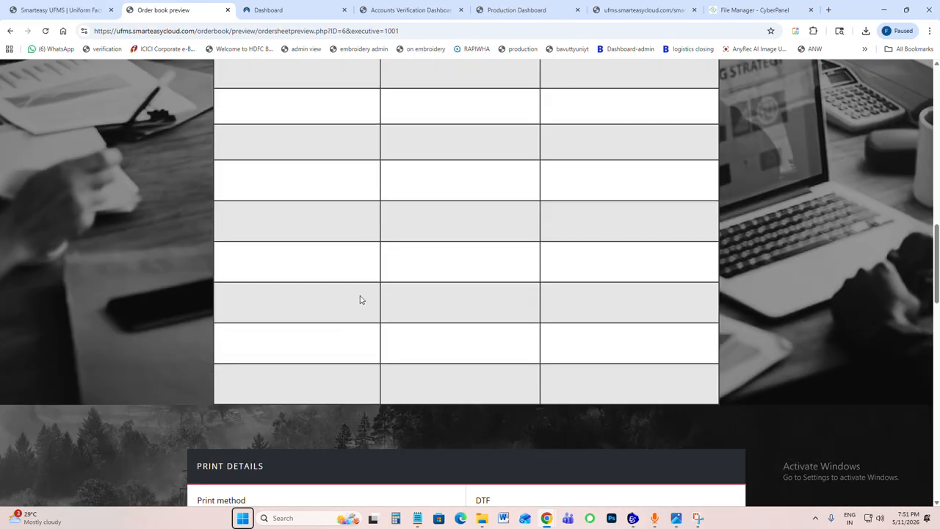
scroll(368, 321, down, 8)
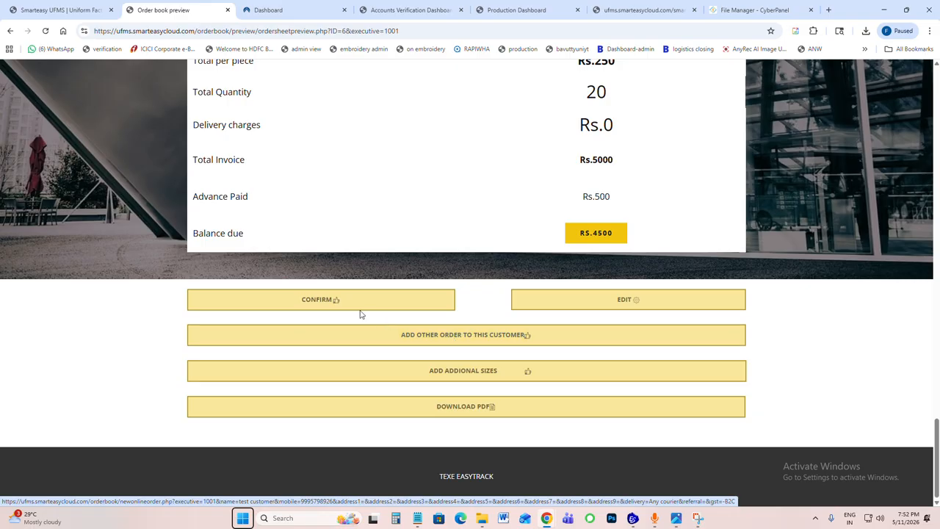
click(327, 302)
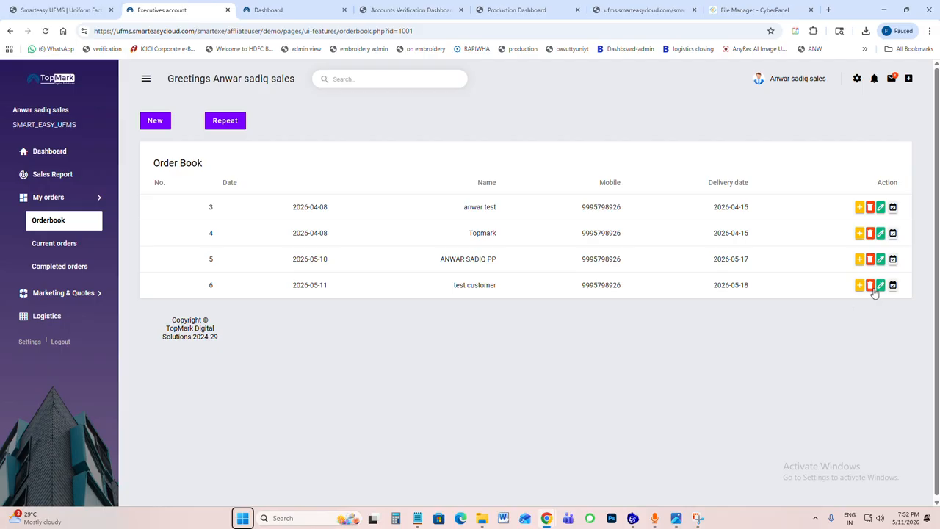
Step: Try the edit and preview actions of the new test customer entry, returning to the order book after each
click(879, 286)
click(10, 31)
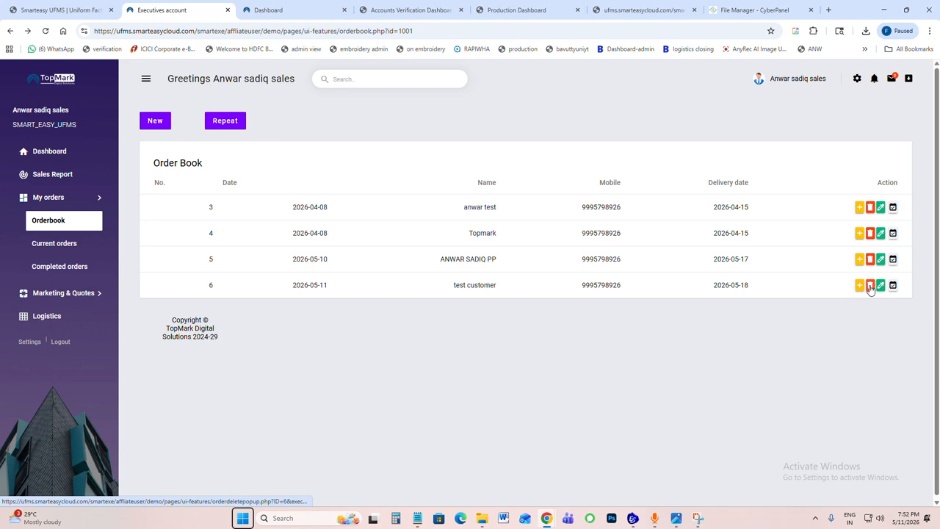
click(859, 286)
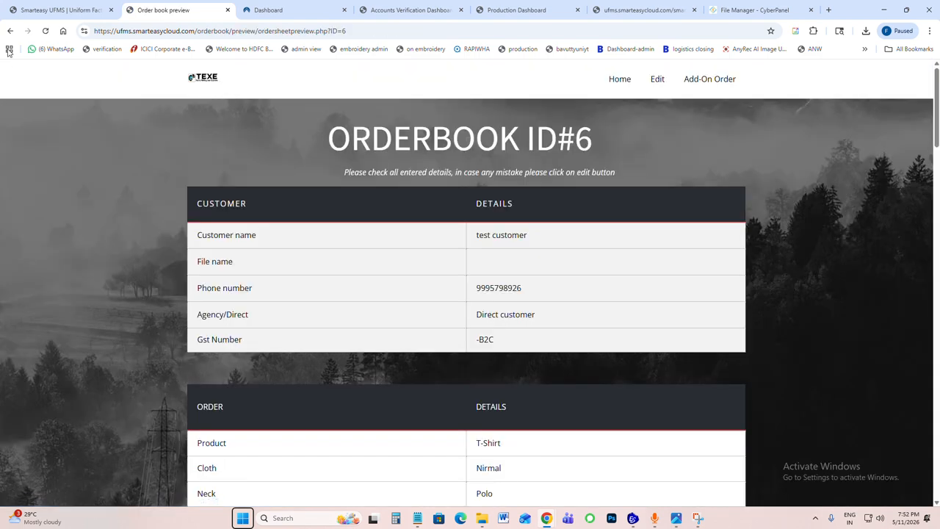
click(11, 31)
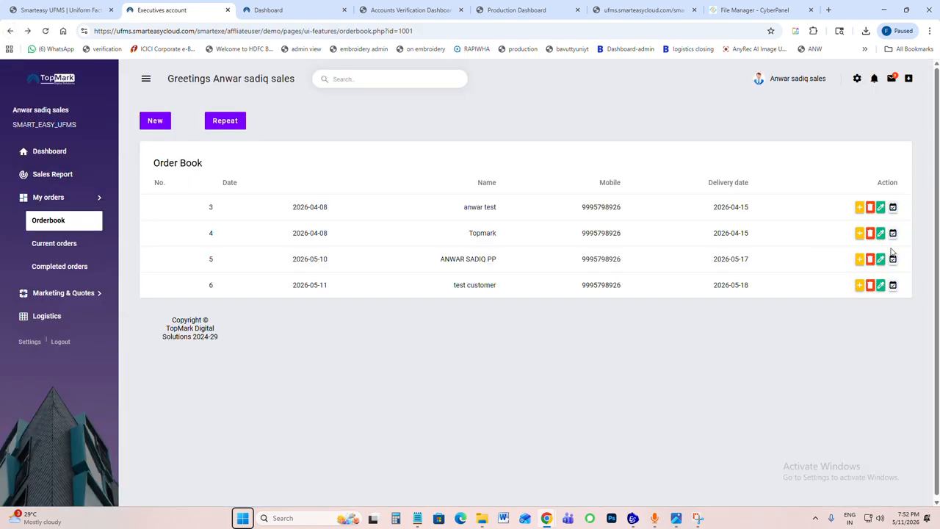
Step: Convert the new test customer entry into an order sheet with "test tshirt 1-09.jpg" as the uploaded mockup, accepting the confirmations
click(893, 286)
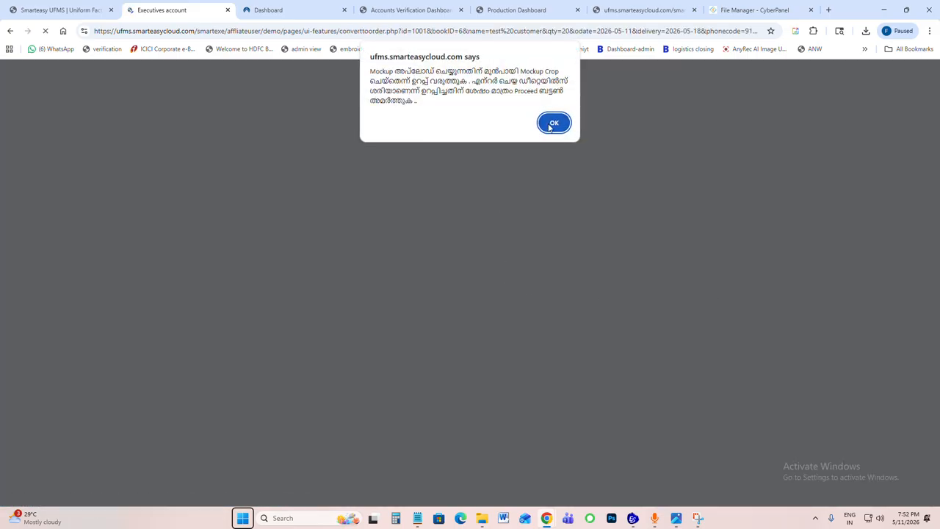
click(552, 123)
click(565, 95)
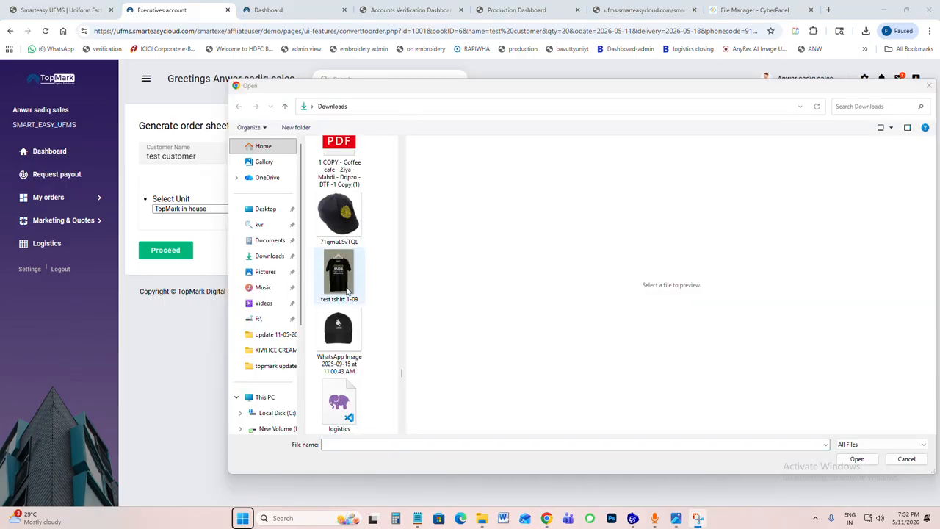
double_click(348, 291)
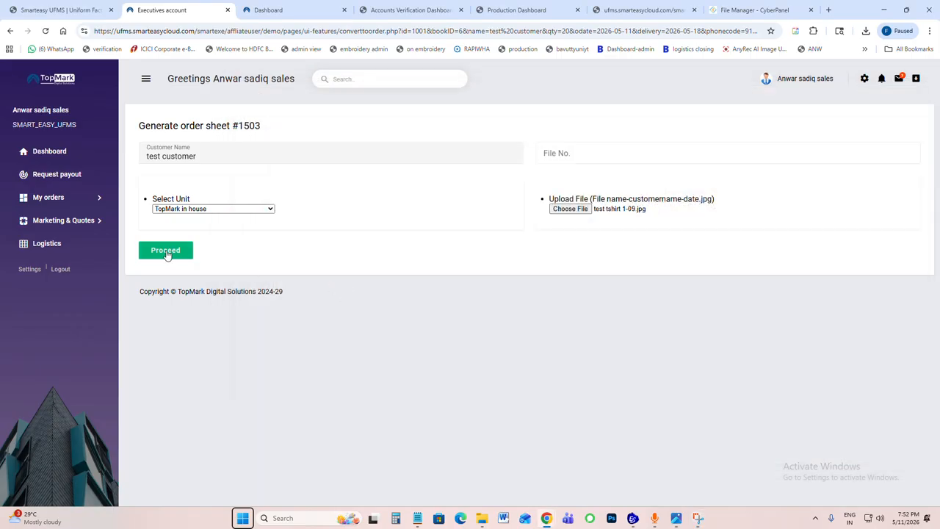
click(165, 251)
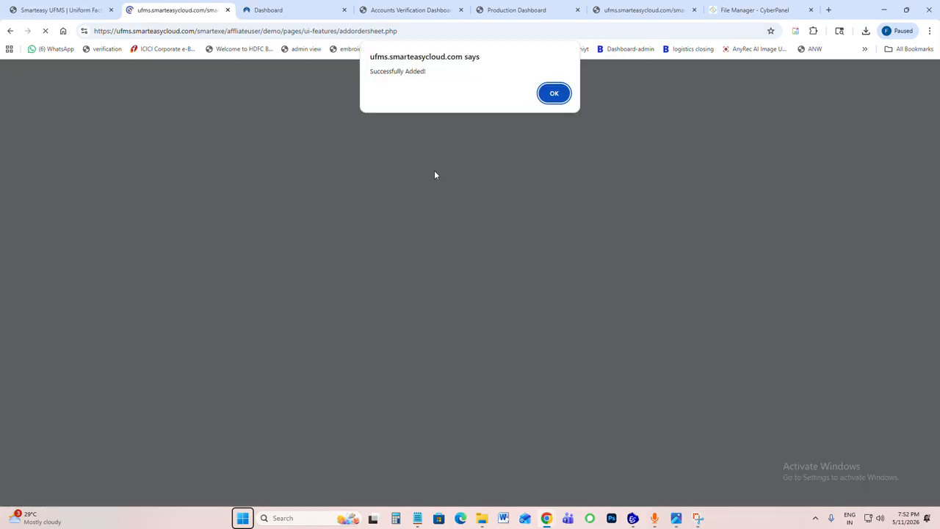
click(566, 95)
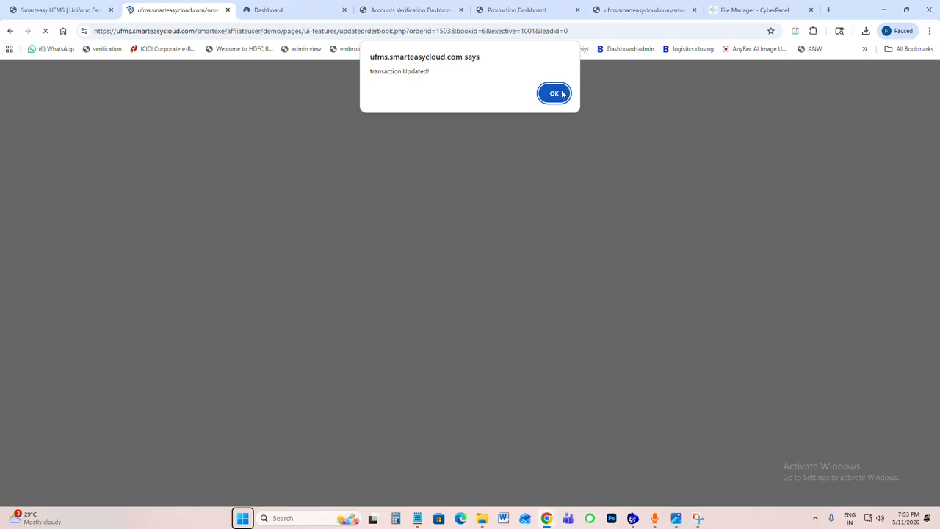
click(554, 93)
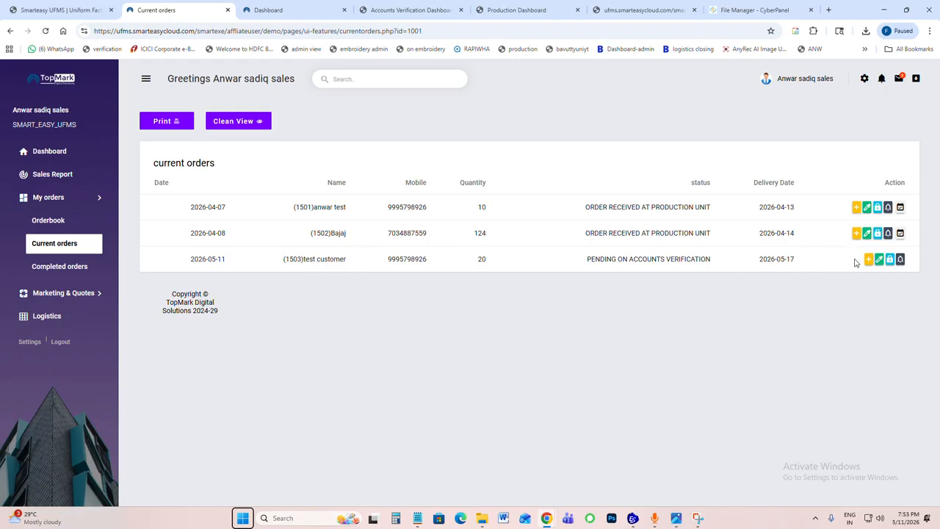
Step: Review the order sheet and the address update form of the new test customer order, returning to the current orders list
drag(306, 259, 404, 272)
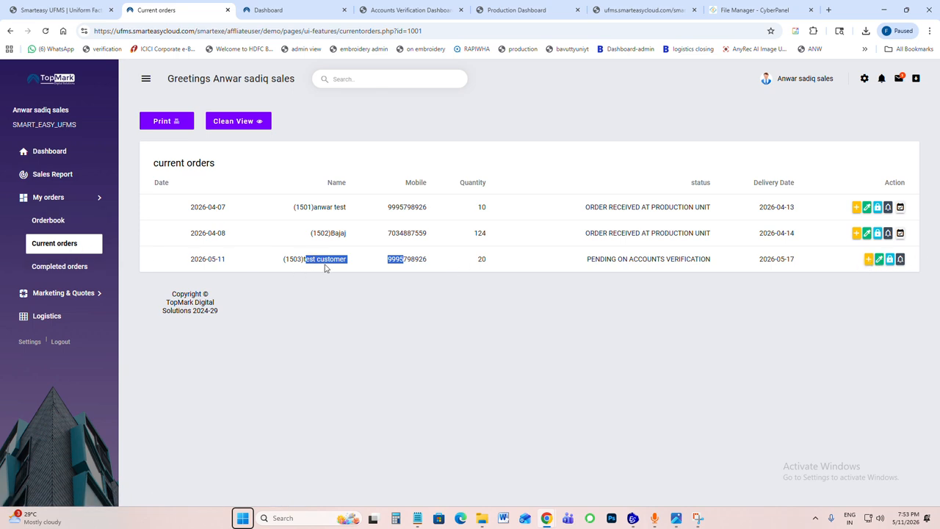
click(868, 259)
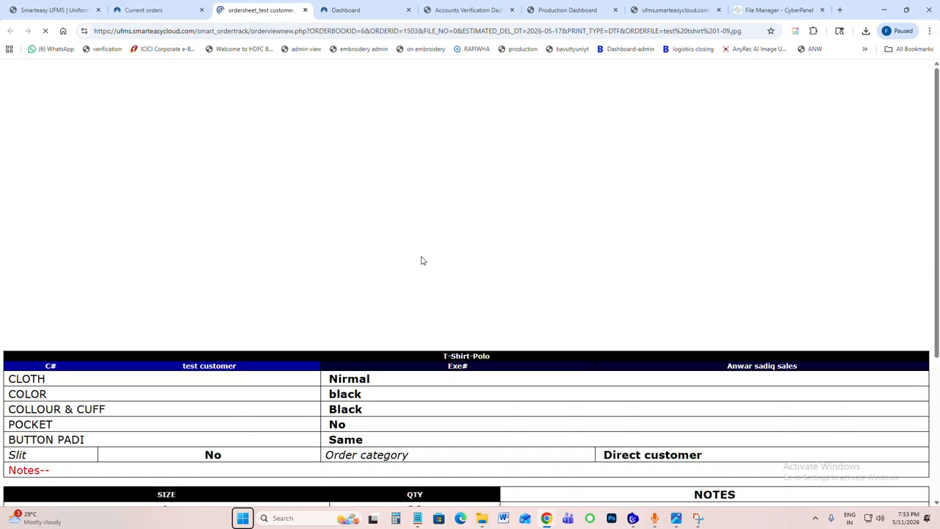
scroll(452, 249, down, 1)
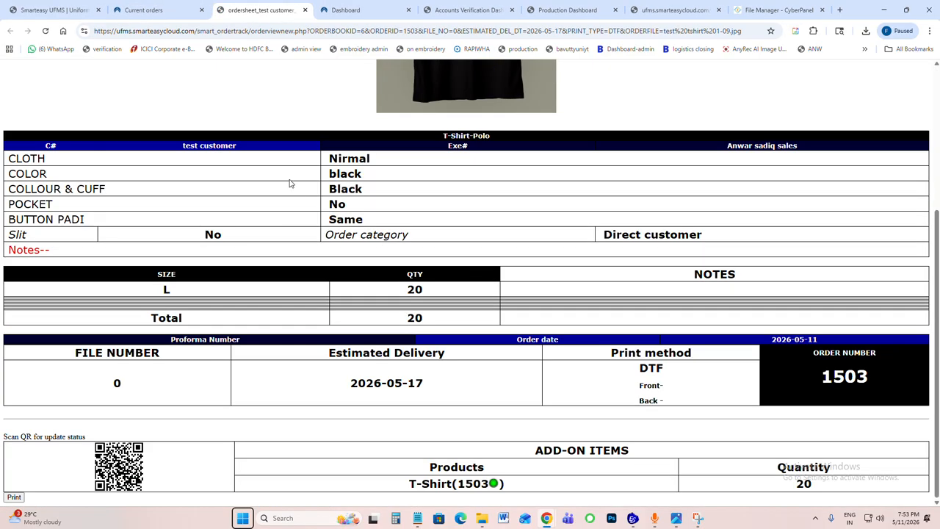
click(172, 14)
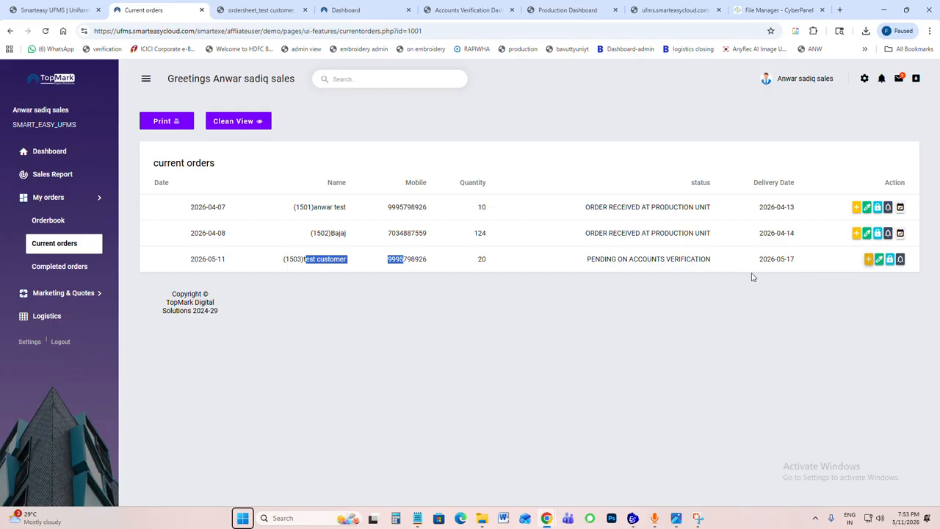
click(879, 258)
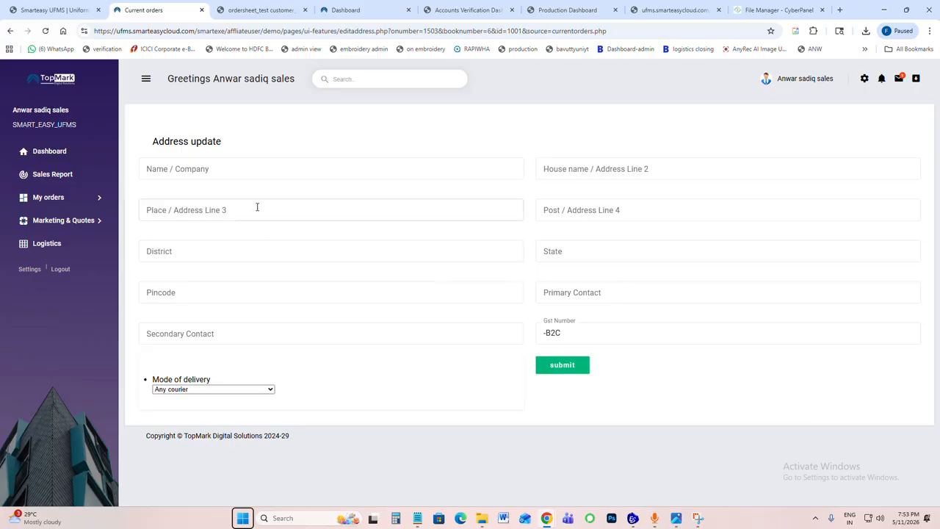
click(9, 31)
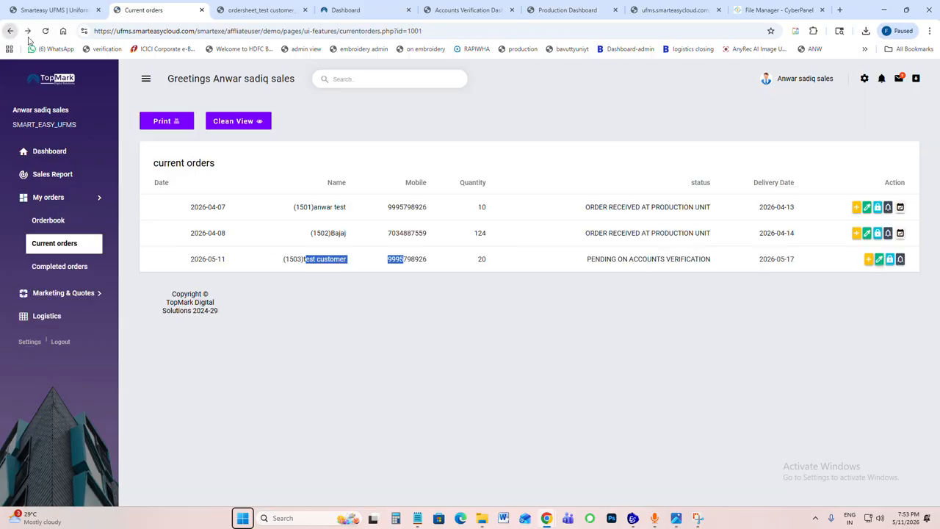
Step: Switch to the admin dashboard, open quotation creation, and view the proforma form for the preselected customer before going back to customer selection
click(331, 14)
click(268, 14)
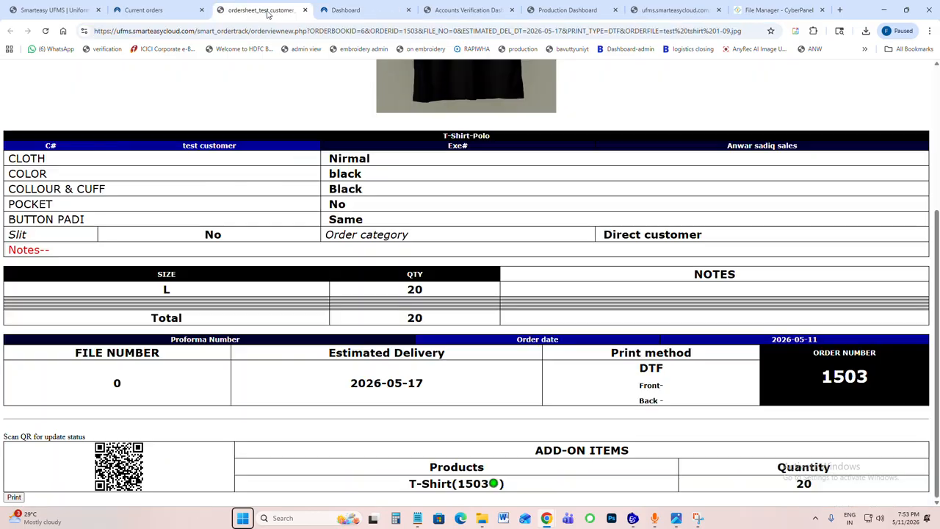
click(328, 13)
key(Return)
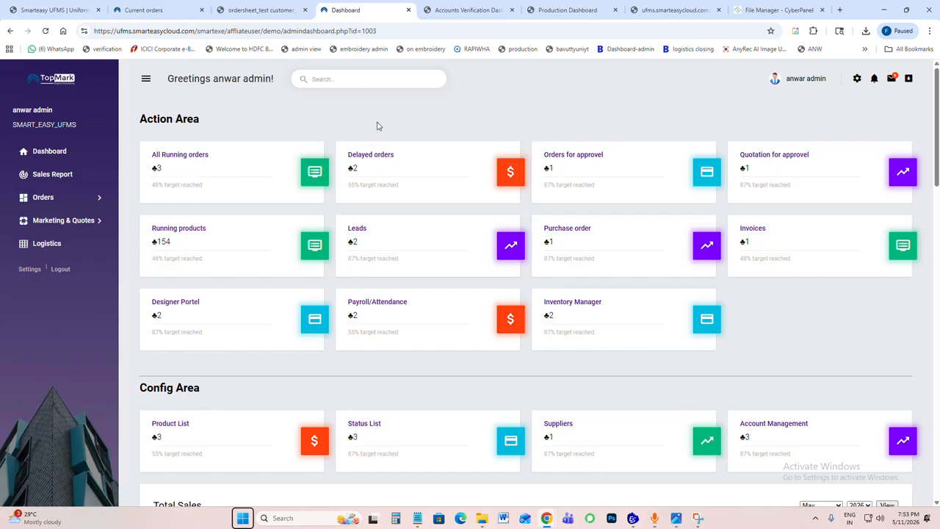
click(66, 224)
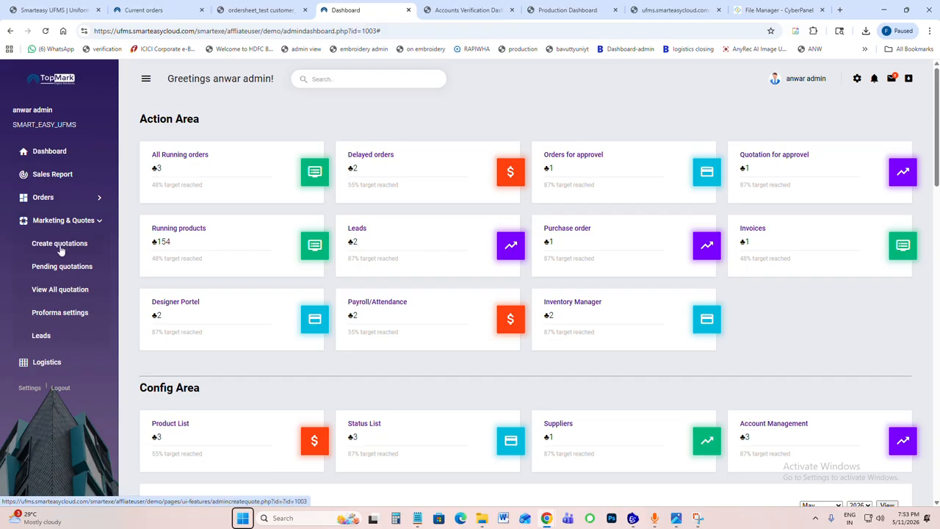
click(61, 250)
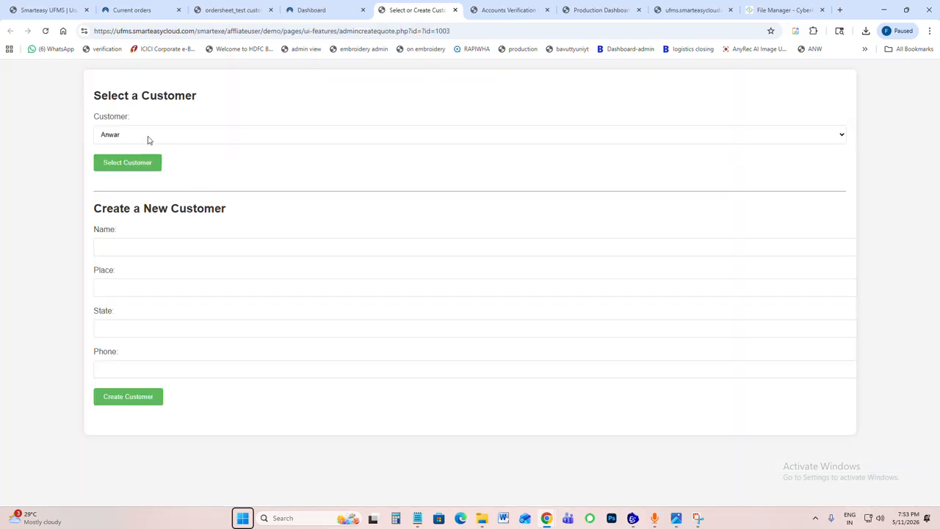
click(120, 166)
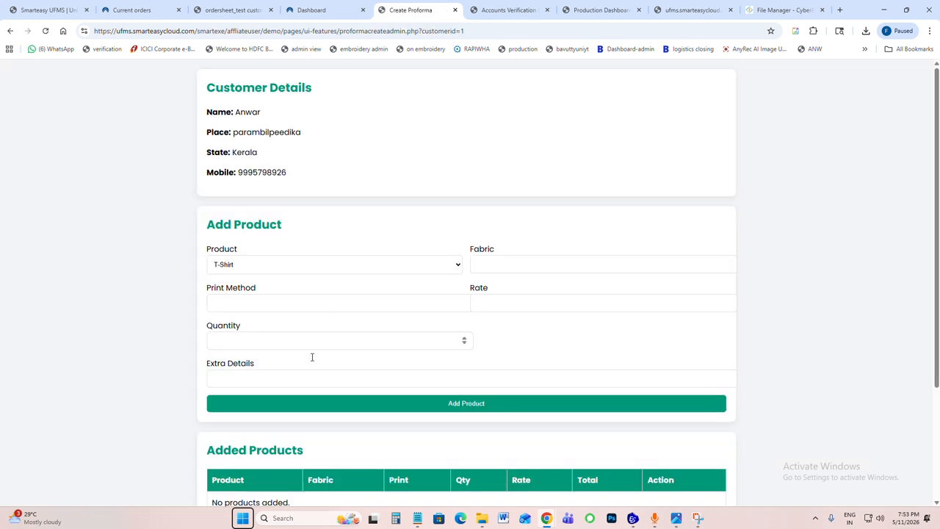
click(11, 31)
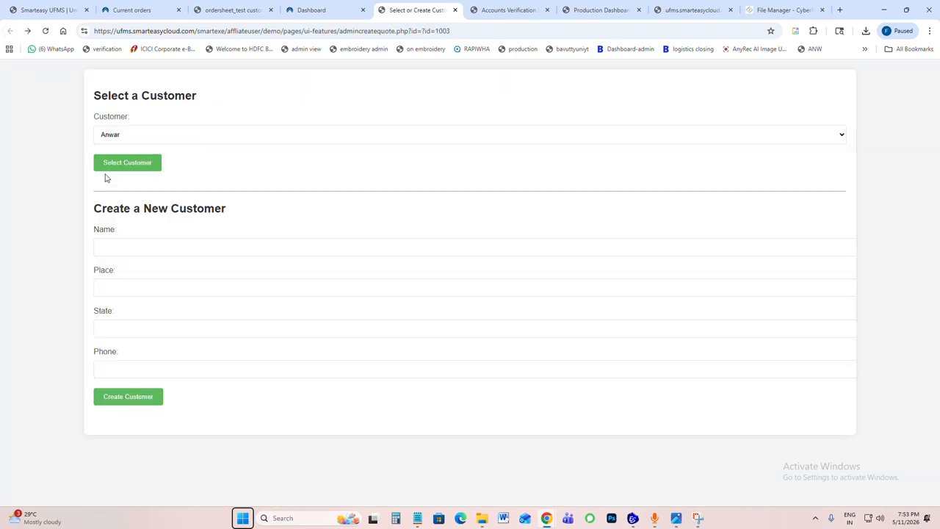
Step: Open the leads overview from the admin dashboard and examine its search filters and lead charts
click(345, 10)
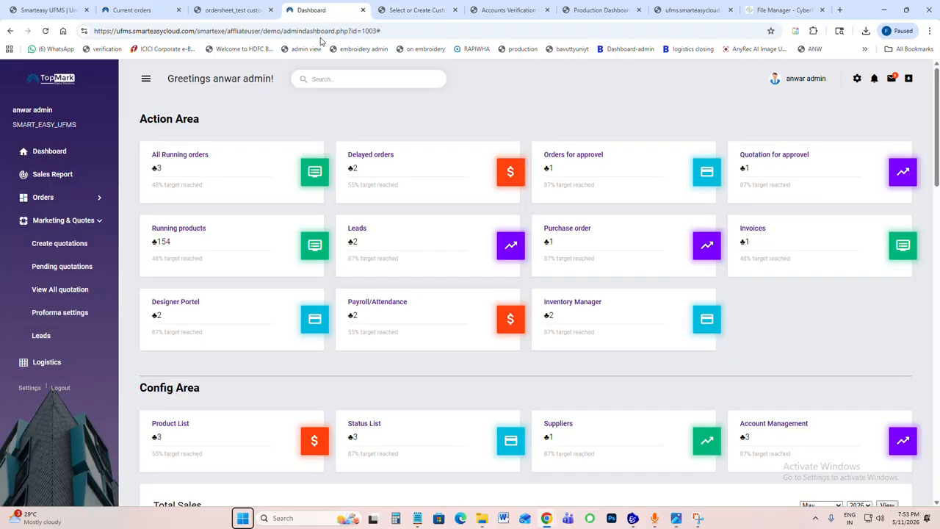
click(356, 233)
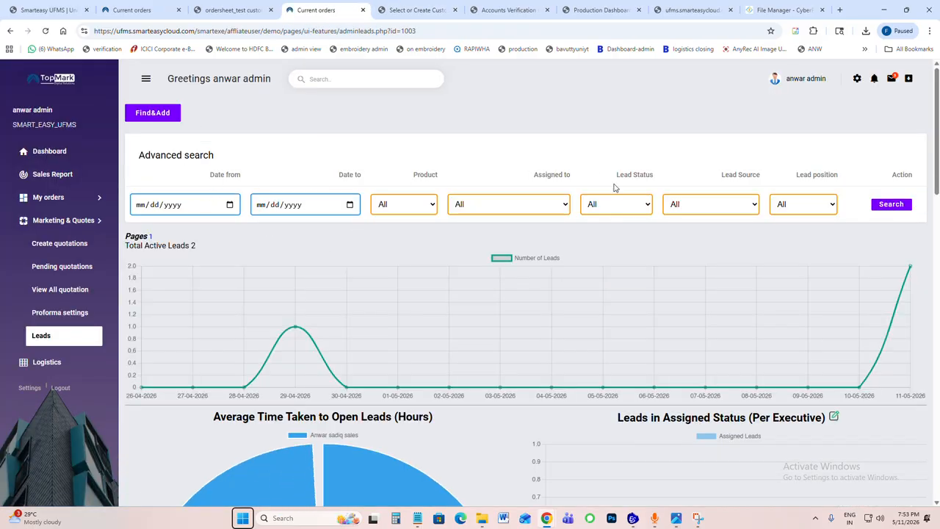
scroll(591, 221, down, 5)
scroll(587, 221, down, 5)
scroll(878, 99, up, 9)
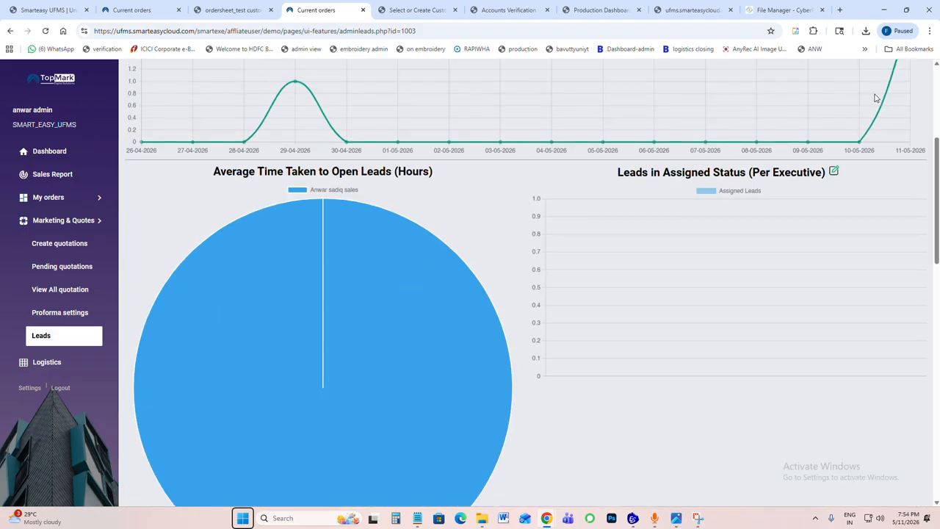
Step: Review the per-executive lead charts and check the assignee options in the lead creation form, closing it without creating a lead
scroll(605, 251, down, 5)
scroll(606, 251, down, 9)
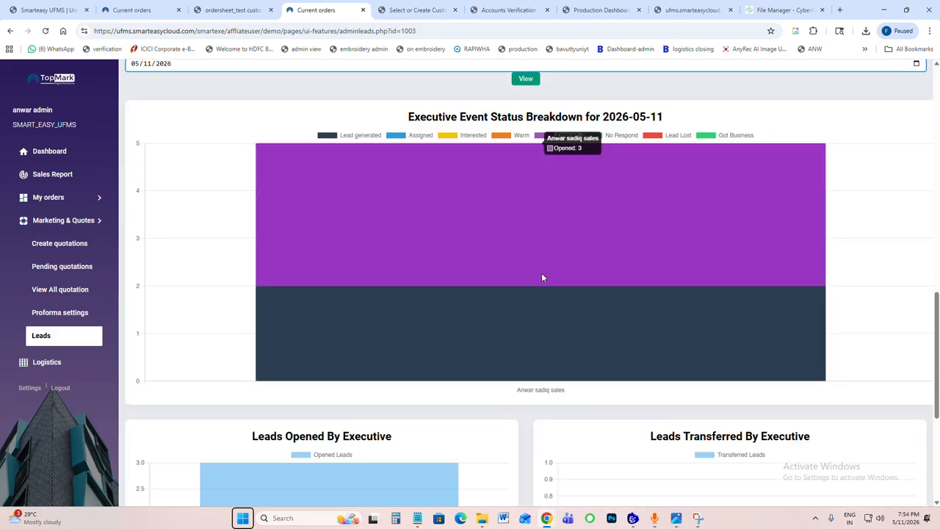
scroll(433, 241, up, 14)
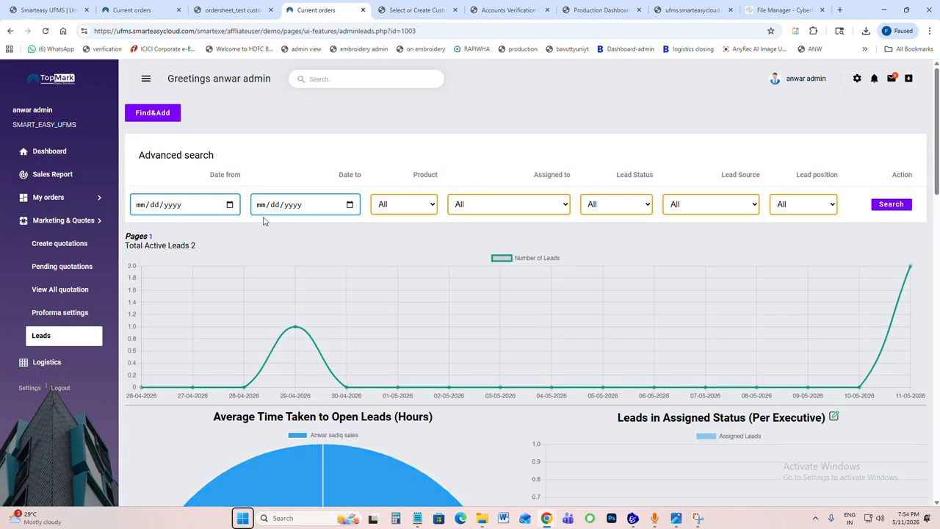
click(151, 115)
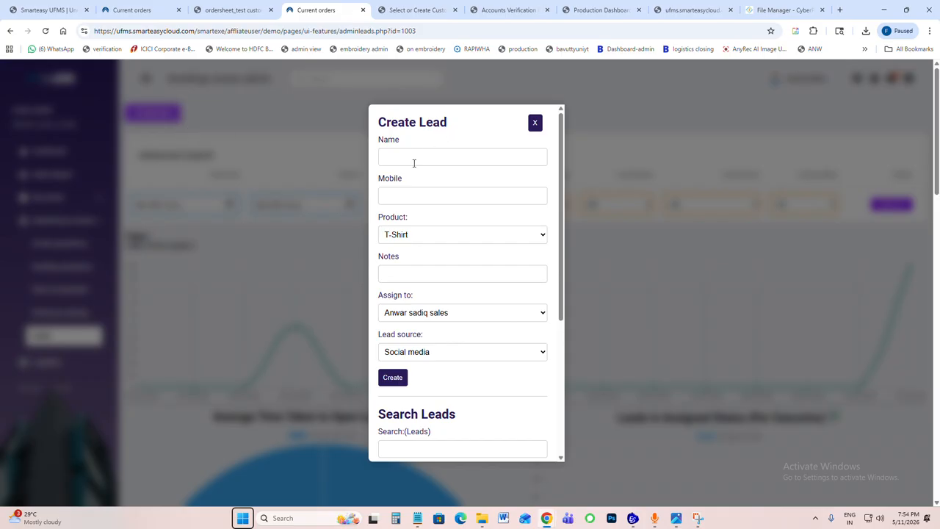
click(414, 316)
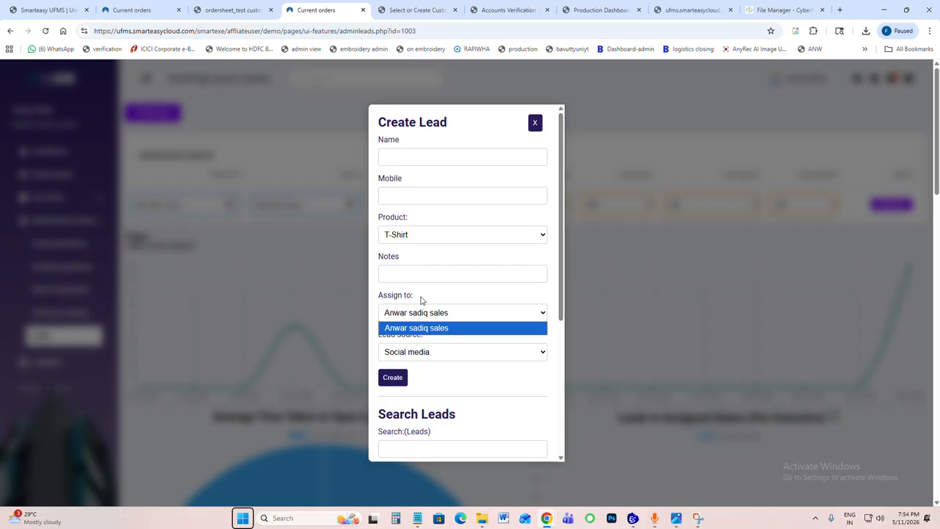
click(534, 124)
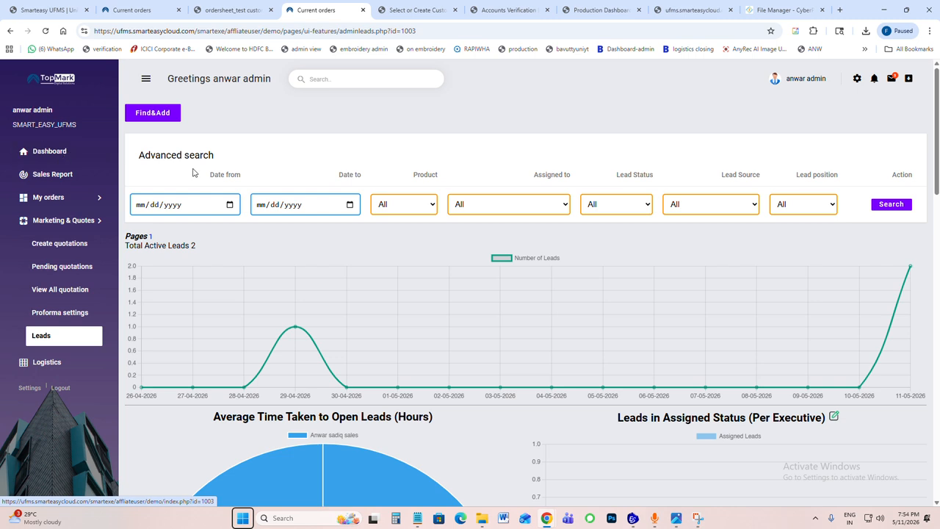
Step: Open the orders for approval from the admin dashboard, view the test customer's order sheet preview, and close the preview
click(44, 155)
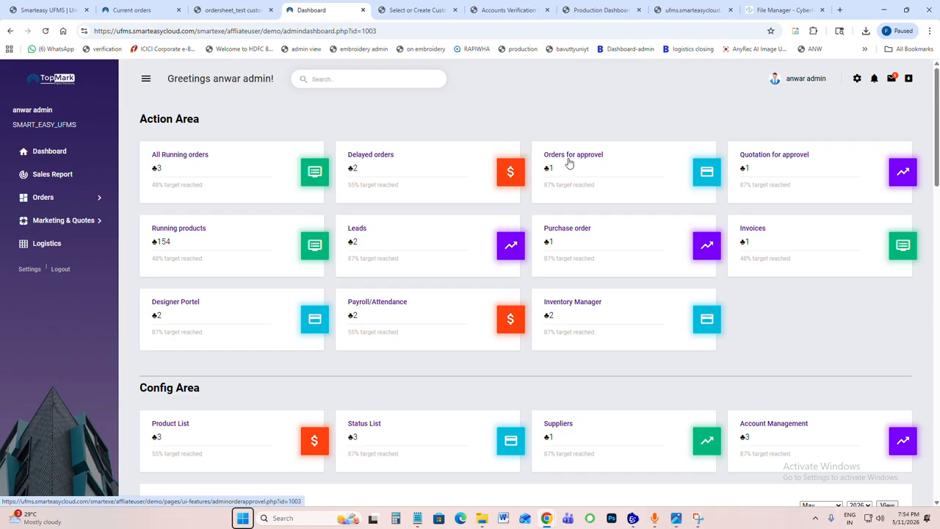
click(573, 159)
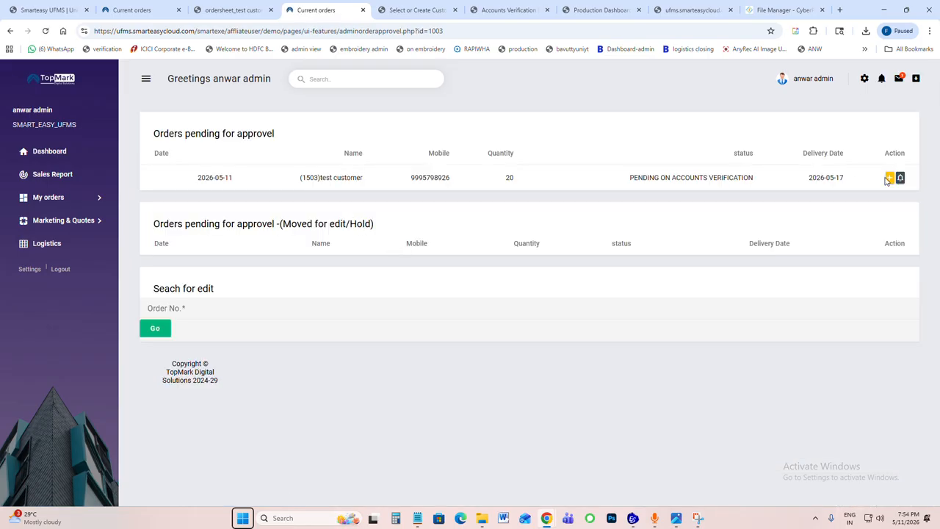
click(890, 177)
scroll(464, 213, down, 2)
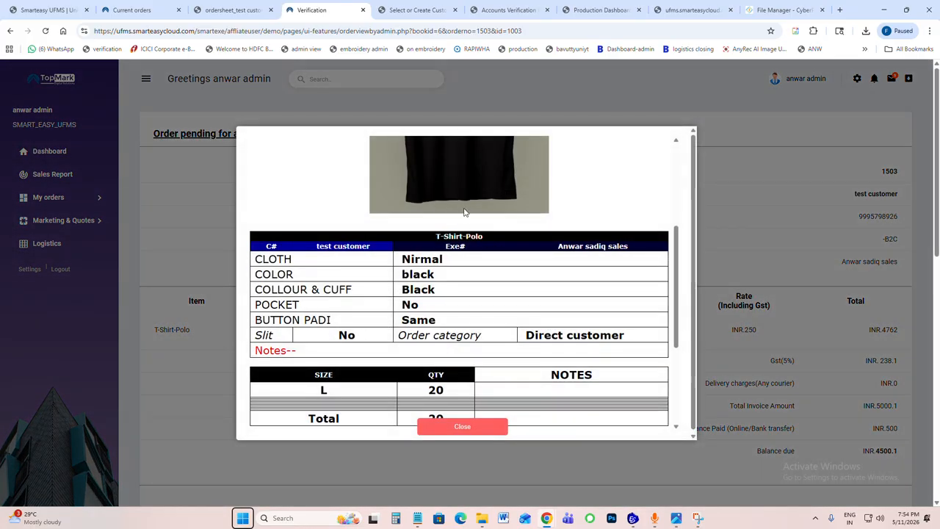
scroll(465, 212, down, 3)
scroll(451, 301, up, 3)
scroll(452, 294, down, 3)
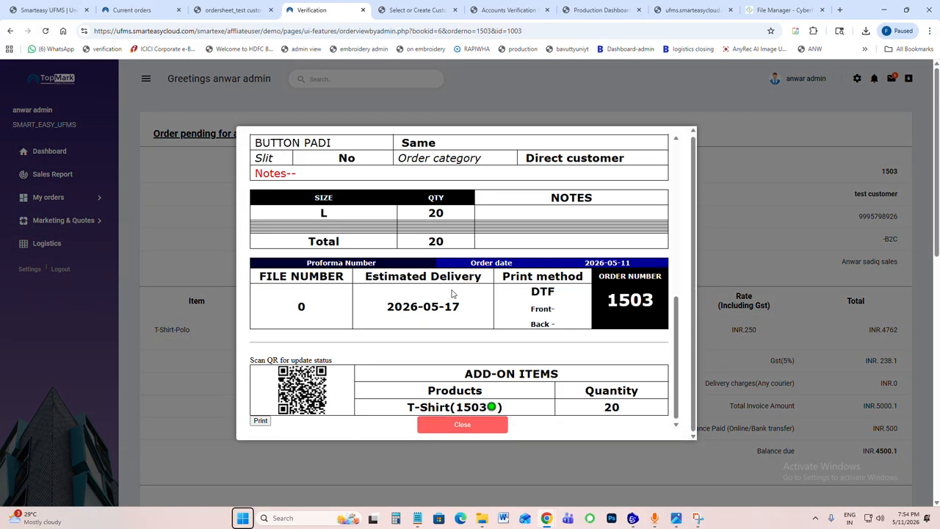
scroll(452, 297, down, 3)
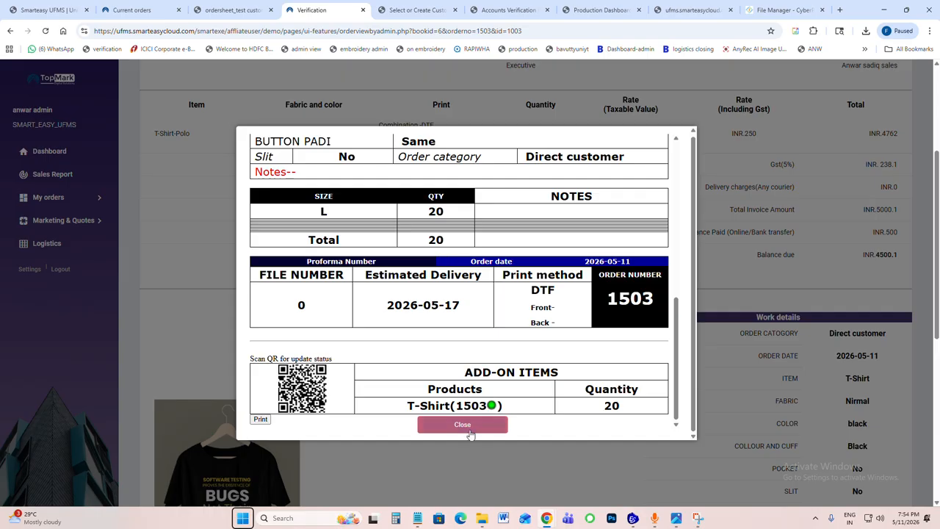
scroll(432, 257, up, 3)
scroll(439, 294, down, 3)
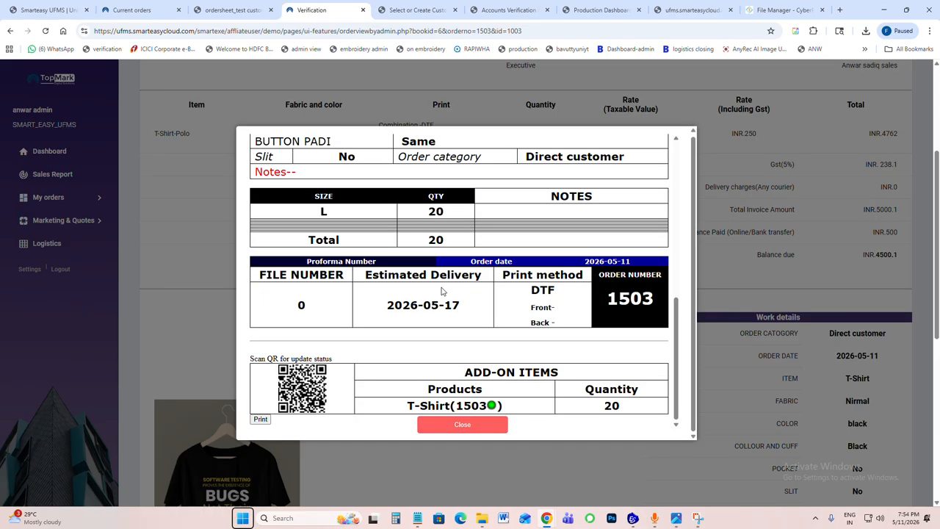
click(452, 422)
Step: Review the pending order's pricing, work details and hold option, and return to the approval list to examine its edit/hold section
scroll(470, 197, up, 3)
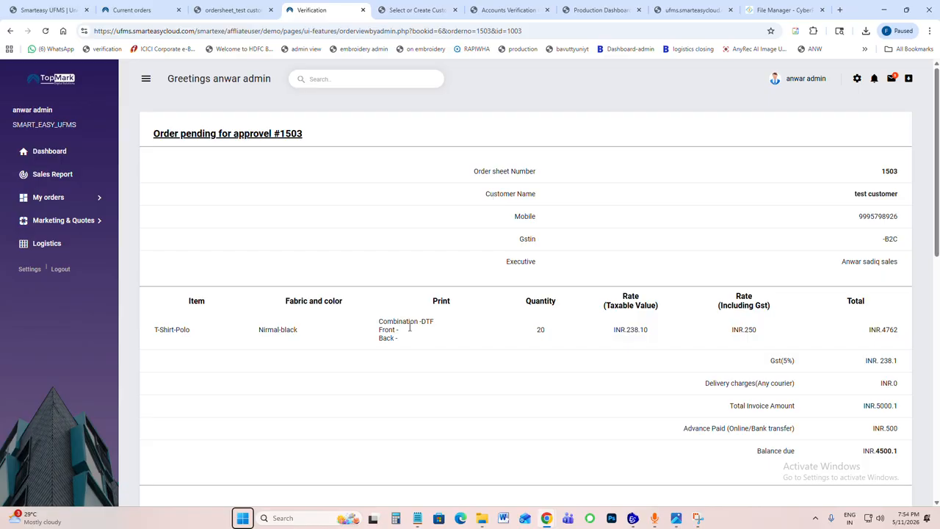
drag(749, 330, 855, 337)
scroll(854, 336, down, 6)
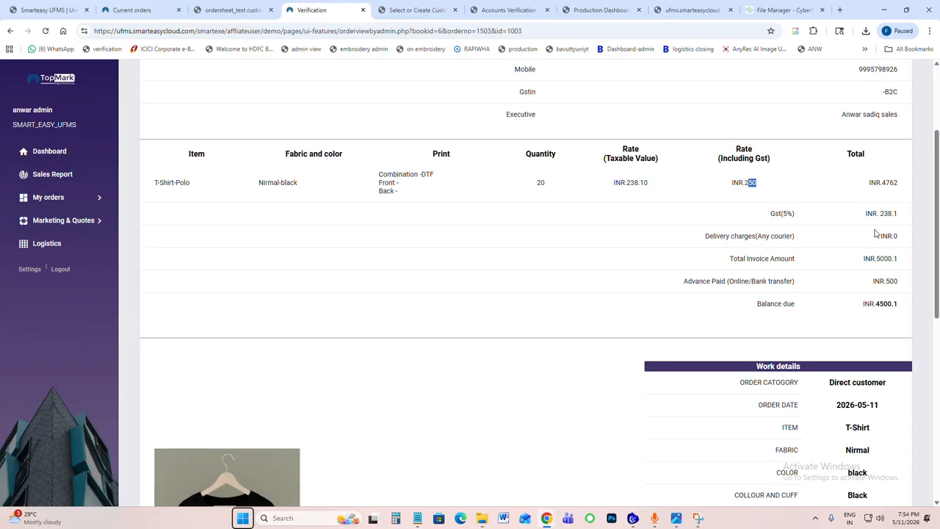
scroll(592, 276, down, 2)
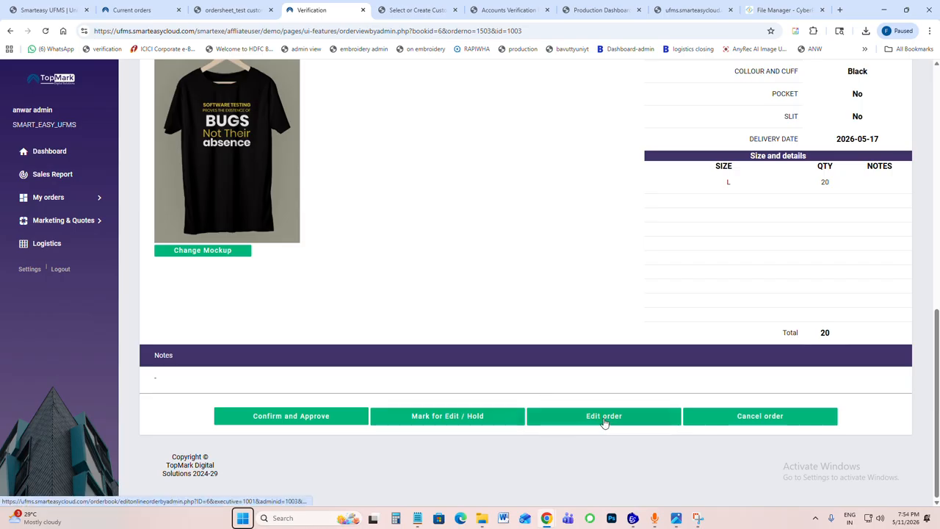
click(441, 416)
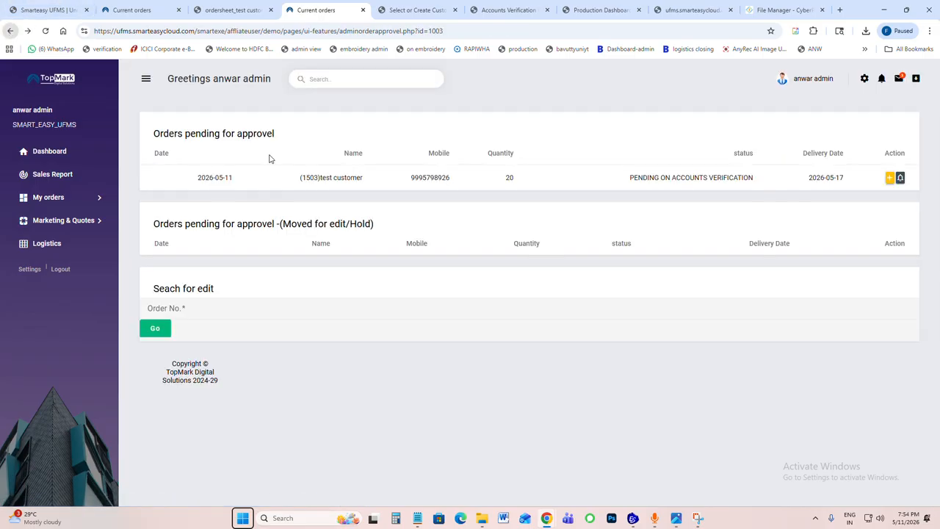
drag(276, 260, 321, 277)
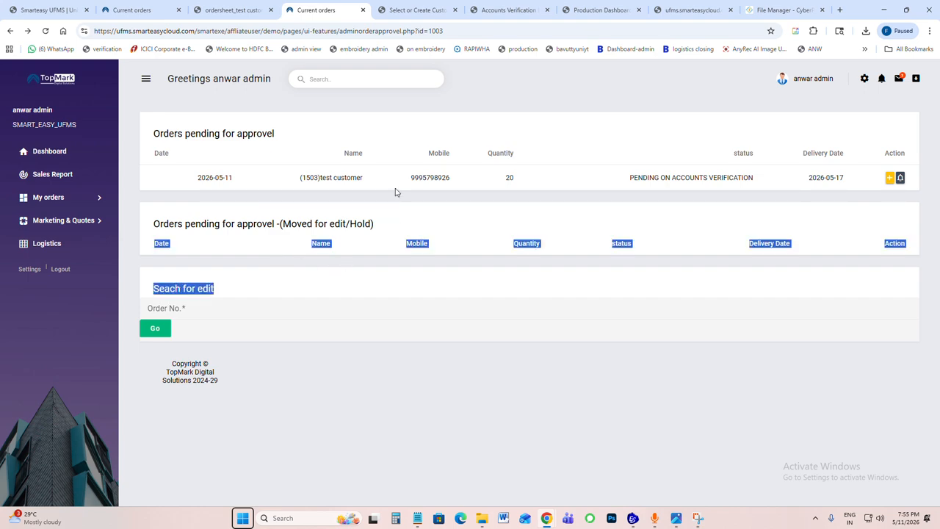
Step: Reopen the test customer's pending order and start its confirmation and approval
click(890, 179)
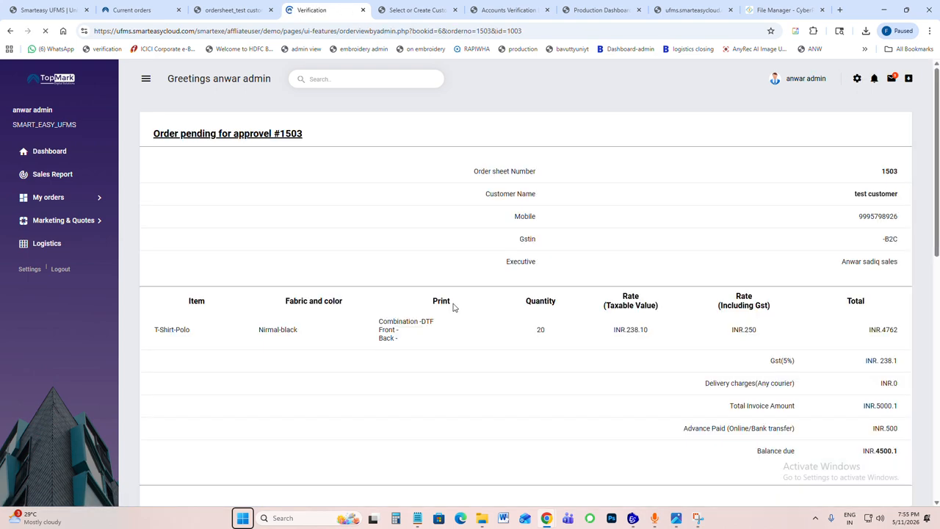
scroll(453, 315, down, 5)
scroll(443, 394, down, 5)
click(474, 431)
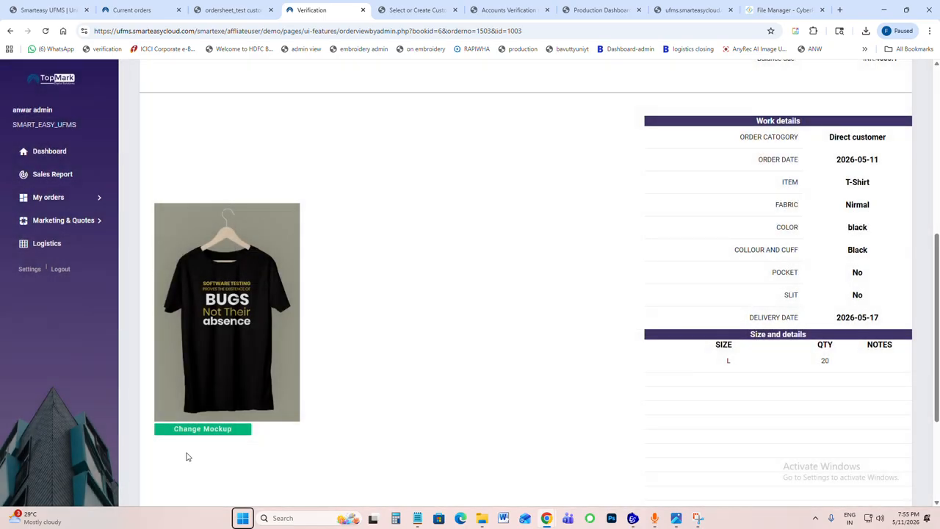
scroll(188, 454, down, 3)
click(291, 417)
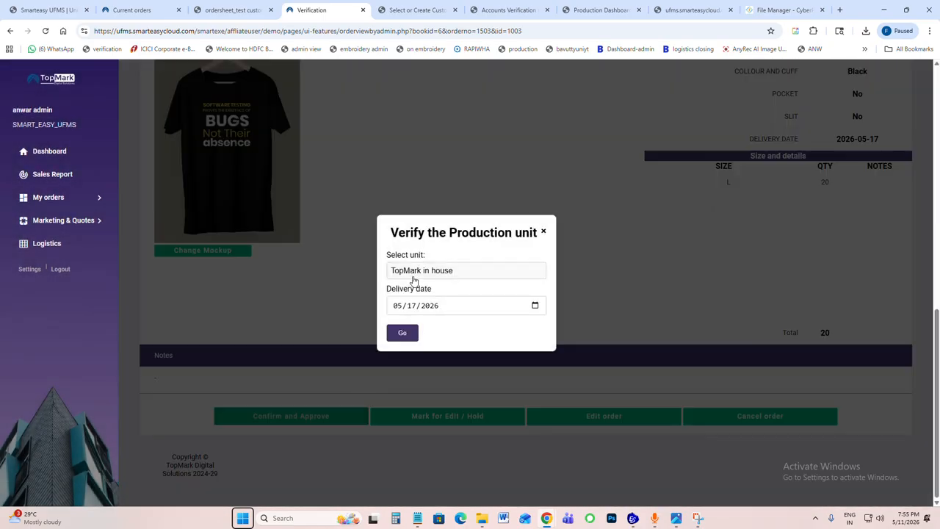
Step: Try OUTSIDE PRODUCTION as the production unit with the supplier set to None
click(413, 270)
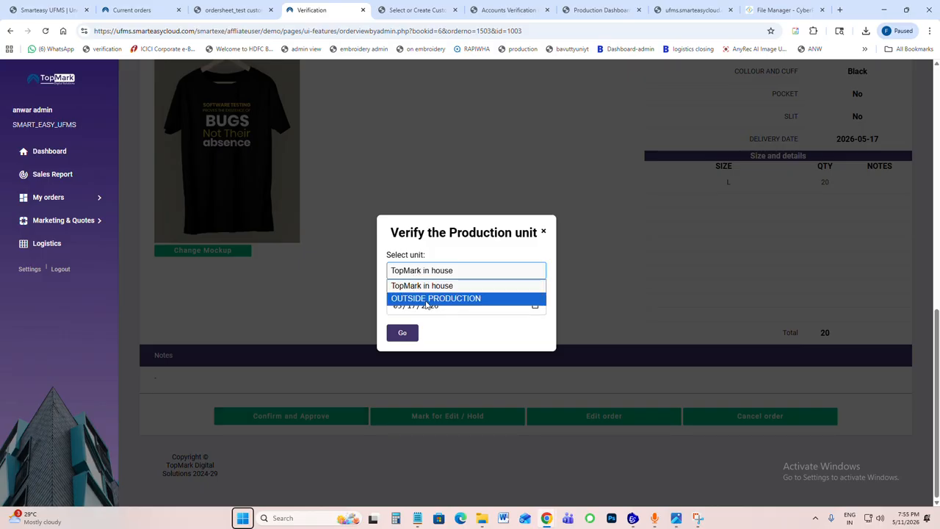
click(425, 302)
click(420, 288)
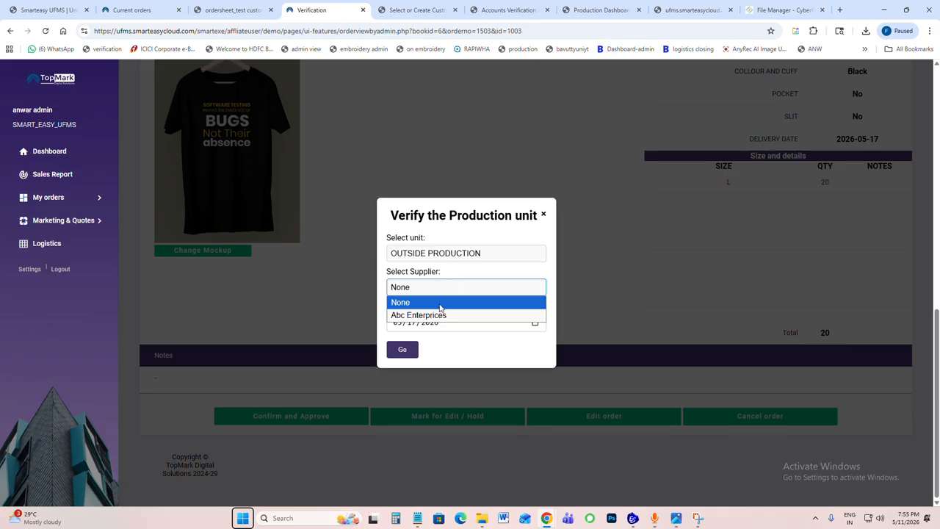
click(434, 301)
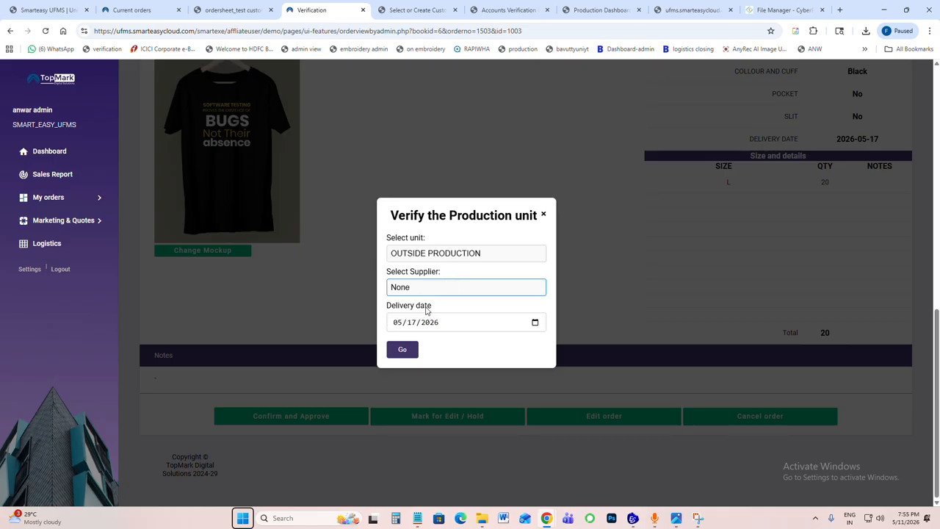
click(418, 292)
click(415, 302)
Step: Set the production unit to TopMark in house, approve the order, and acknowledge the confirmation
click(416, 252)
click(418, 268)
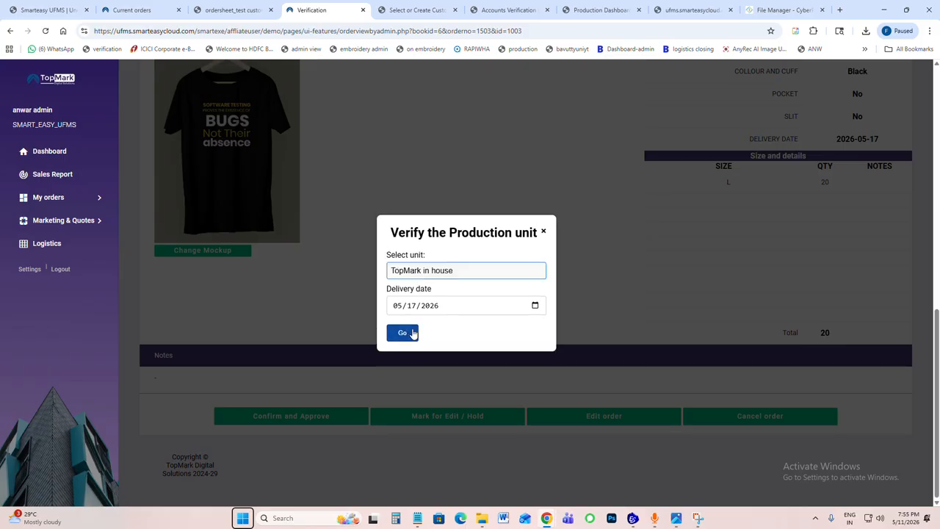
click(403, 337)
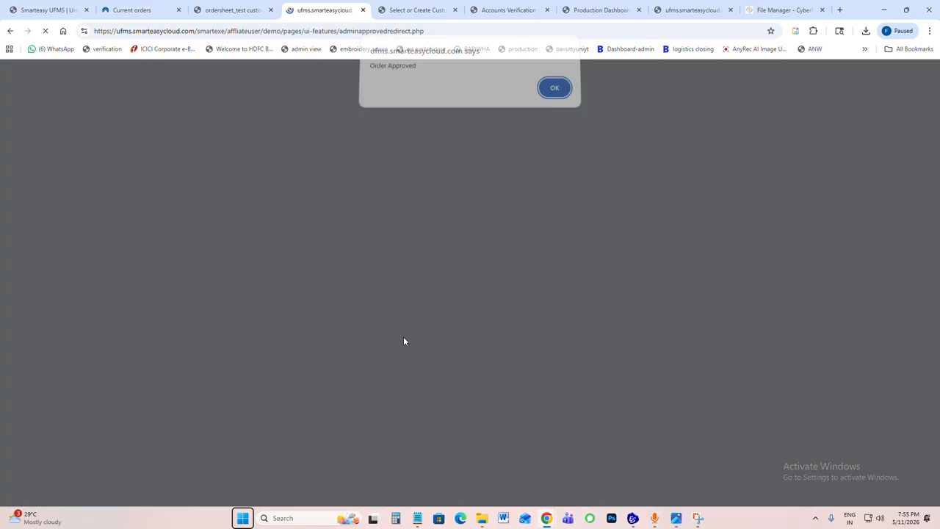
click(558, 91)
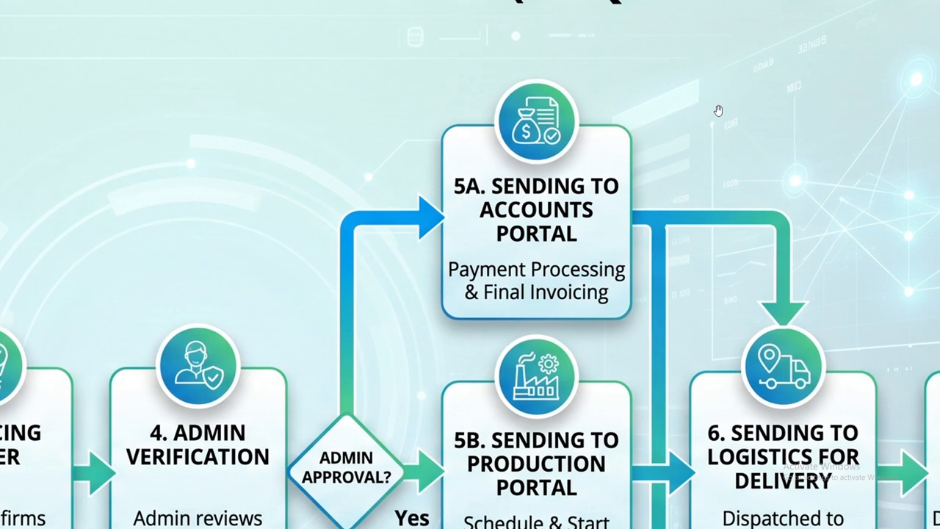
Step: Minimize the workflow diagram image, switch to the Accounts Verification page in the browser, and refresh it
mouse_move(917, 3)
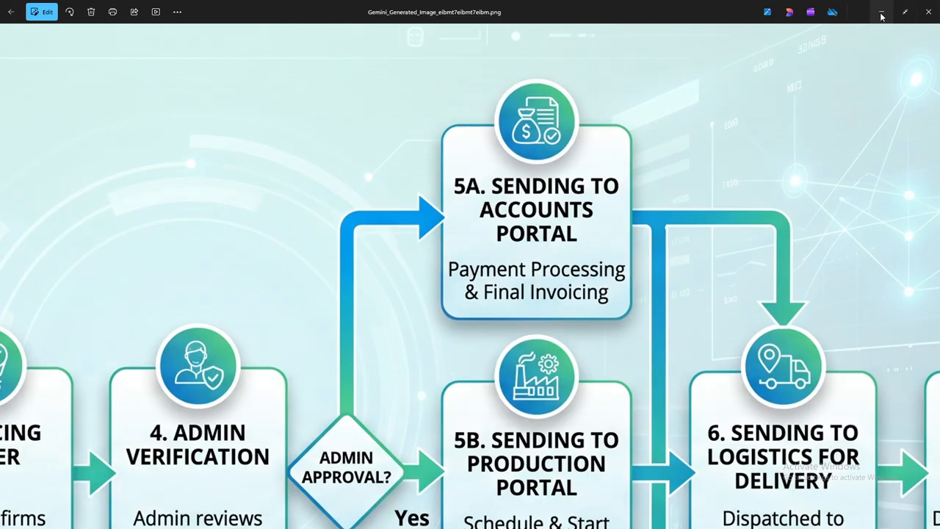
click(882, 16)
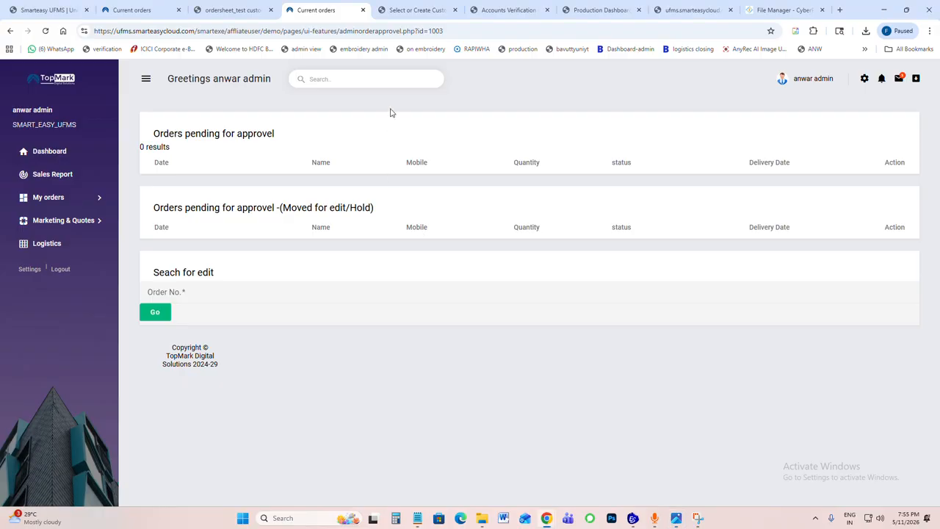
click(387, 15)
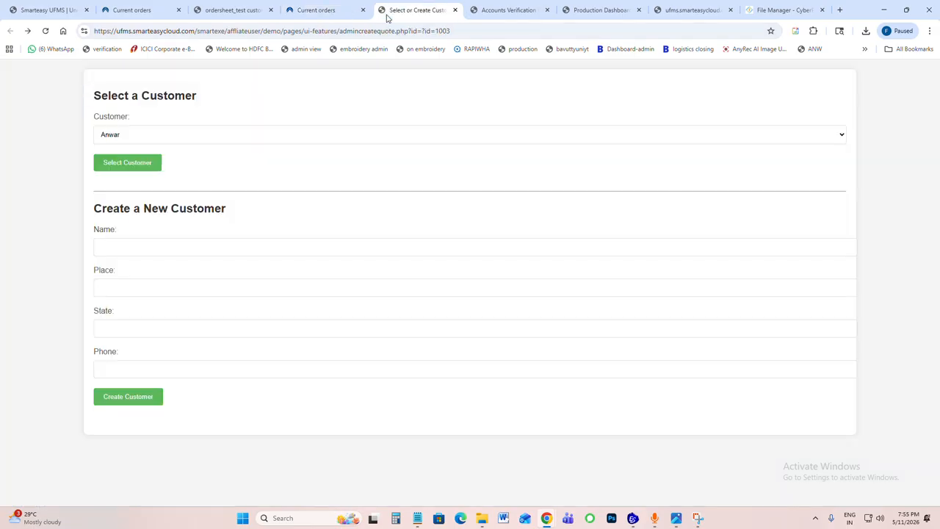
click(477, 8)
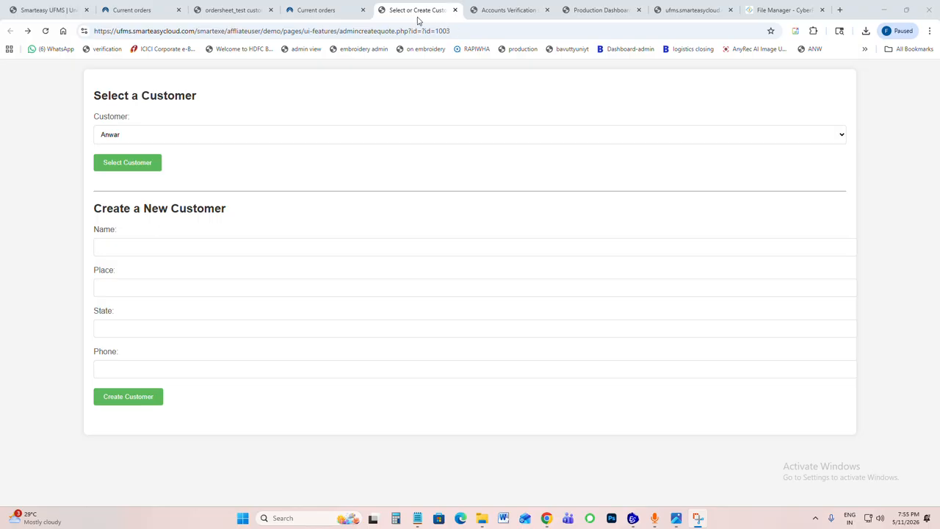
click(537, 15)
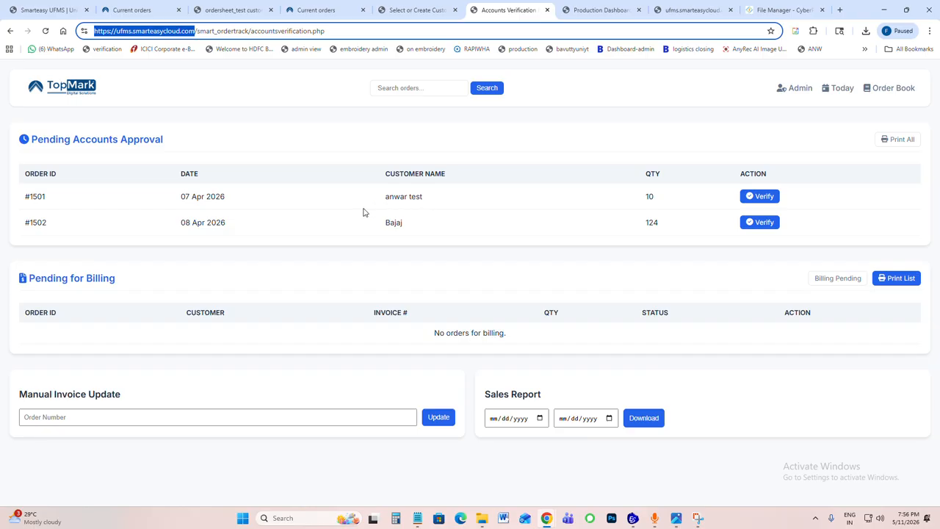
key(F5)
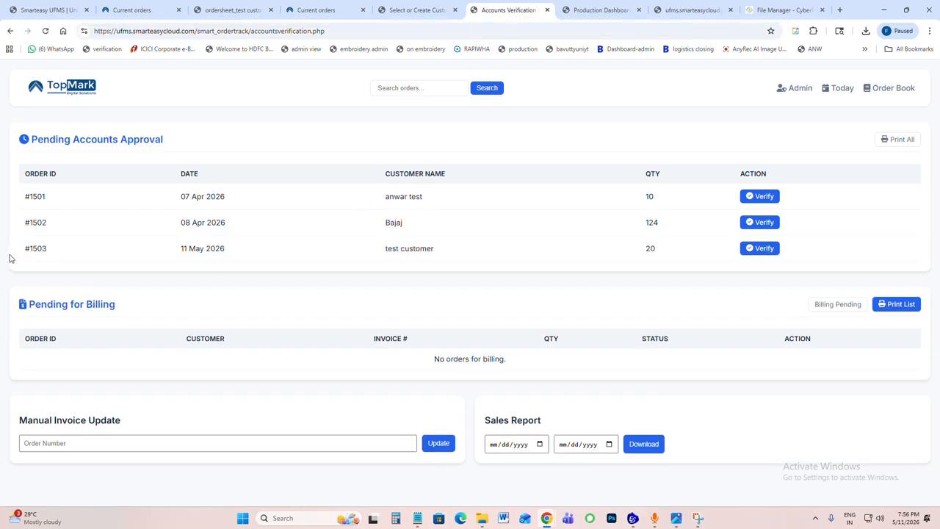
Step: Highlight the test customer's order row in the Pending Accounts Approval list
drag(10, 258, 669, 252)
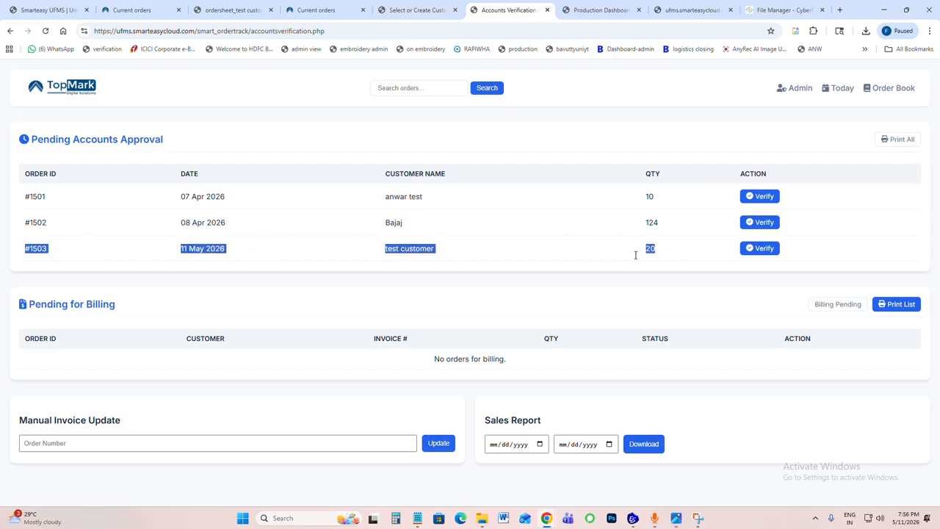
click(217, 251)
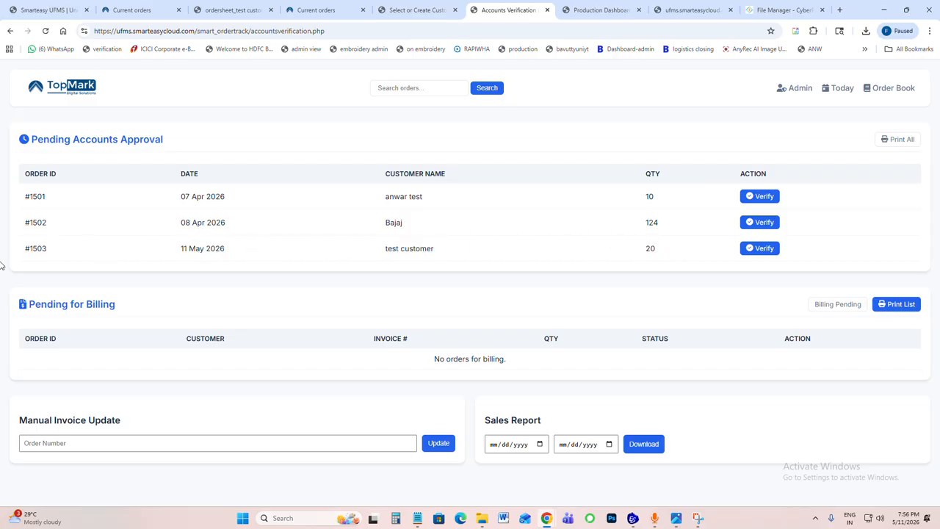
drag(1, 266, 619, 262)
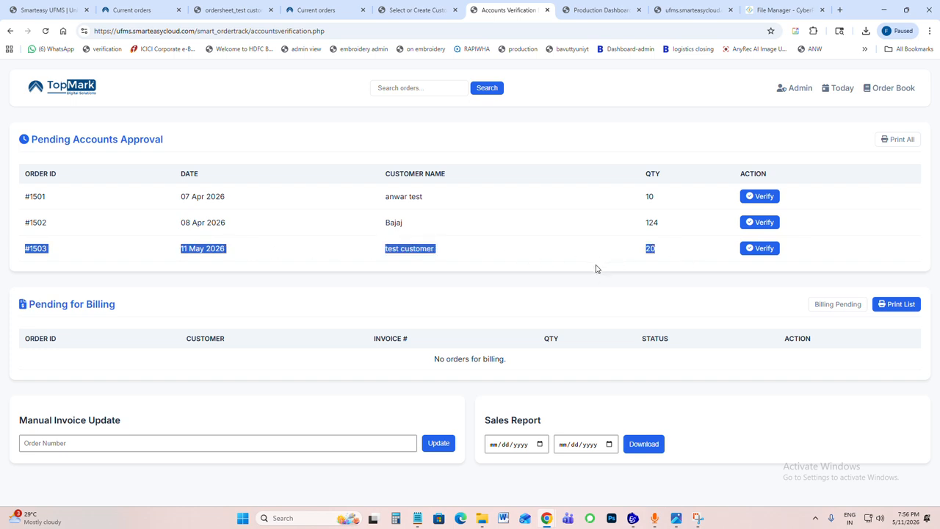
click(18, 248)
drag(24, 251, 670, 255)
Step: Open the test customer's order for accounts verification and set its delivery charge to 100
click(759, 249)
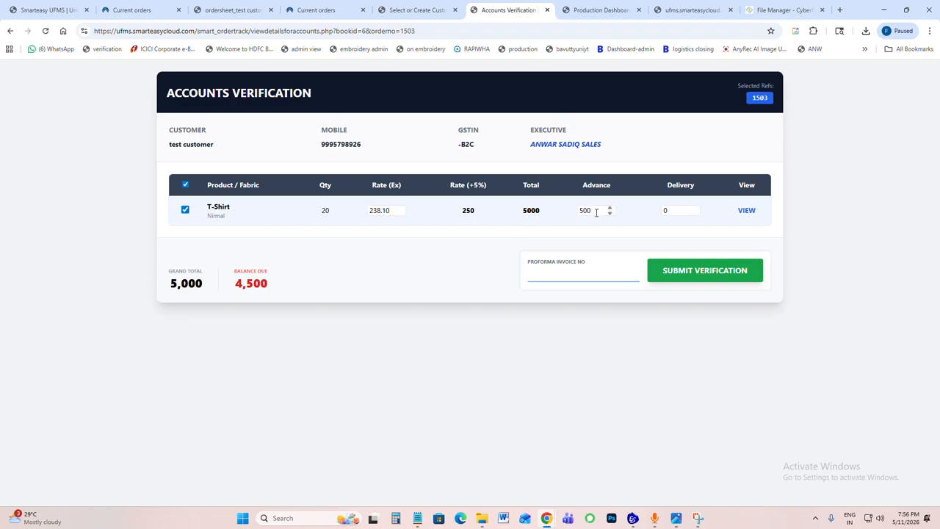
click(653, 210)
text(100)
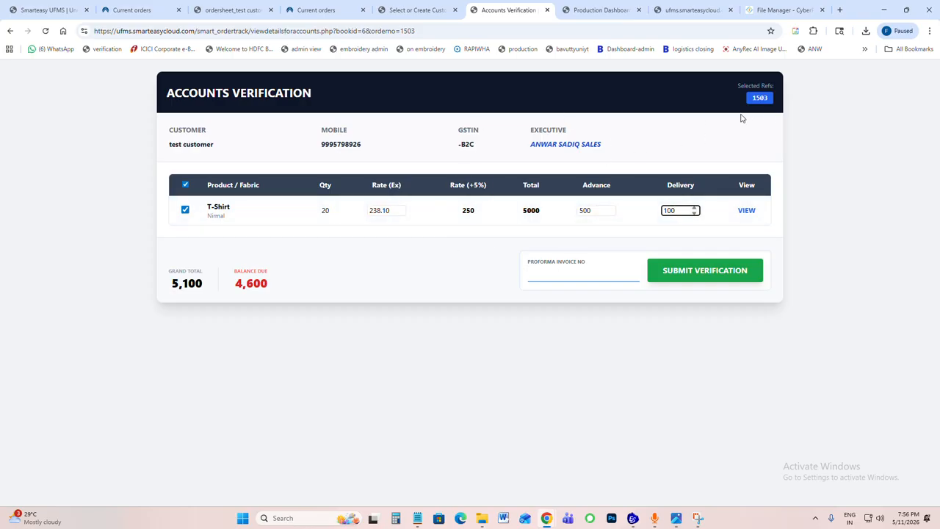
Step: Try to view the T-Shirt item's order sheet from the verification page, and close the pop-up window
click(747, 212)
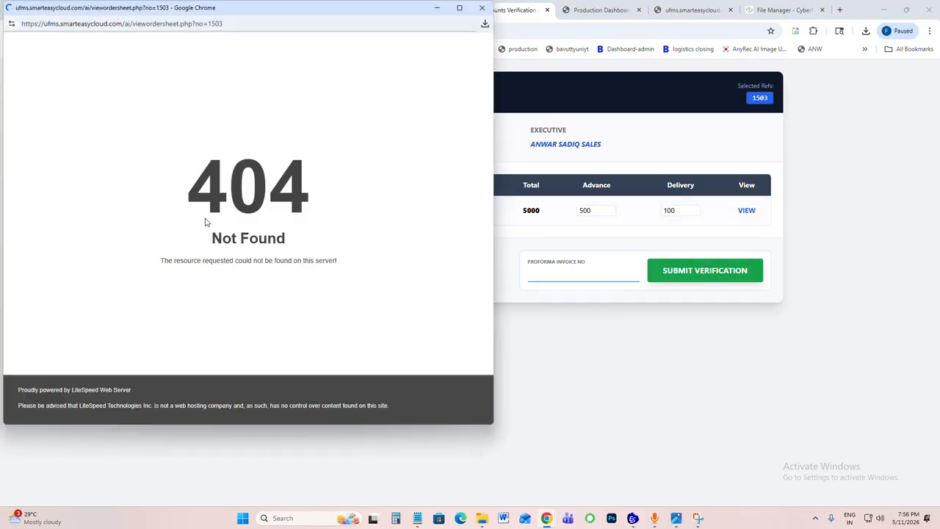
drag(277, 12, 315, 213)
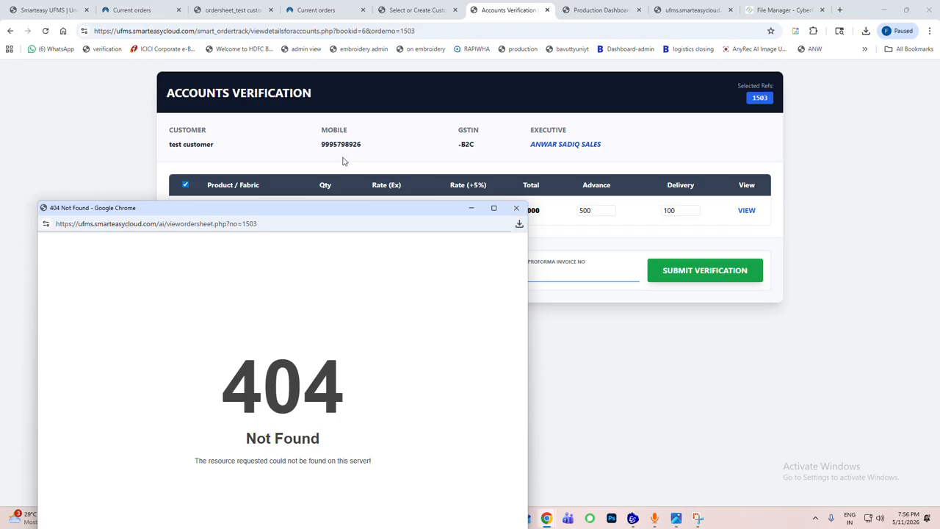
click(516, 208)
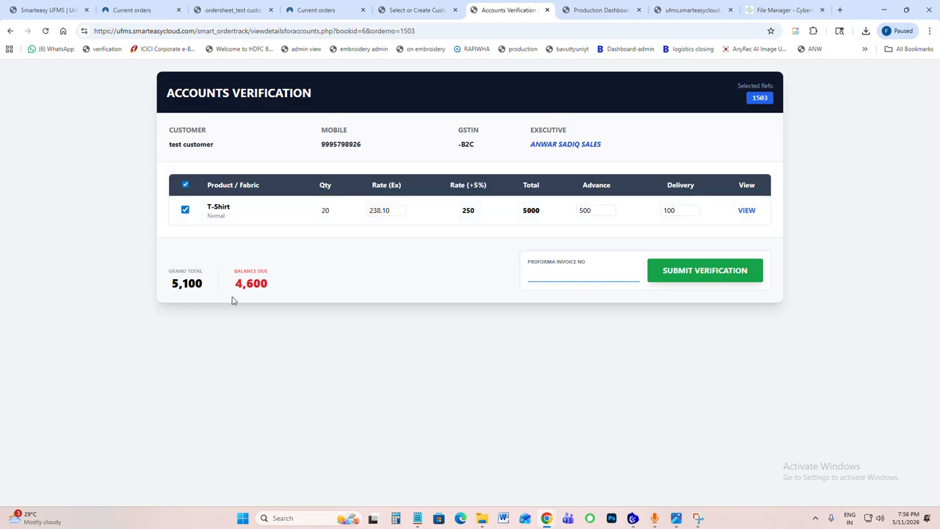
Step: Enter pi-2091 as the proforma invoice number, submit the verification, and acknowledge the confirmation
click(553, 274)
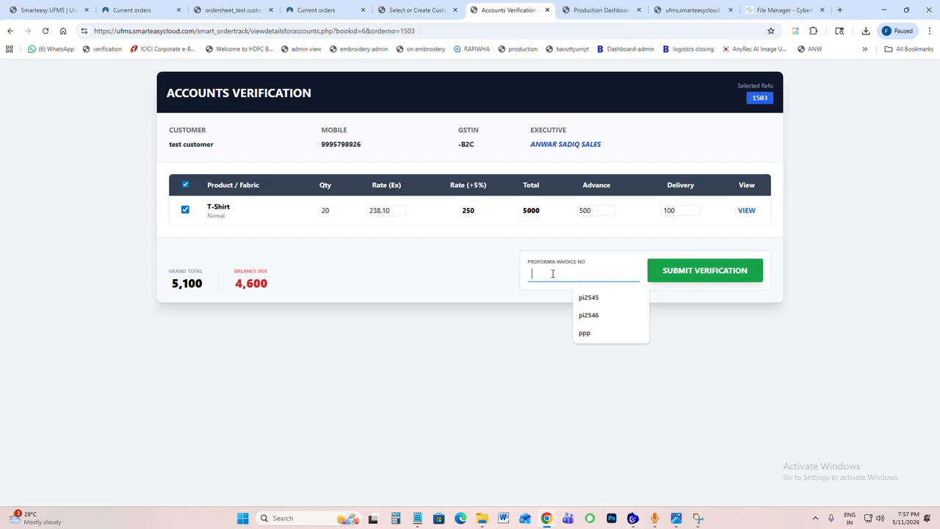
text(pi-2091)
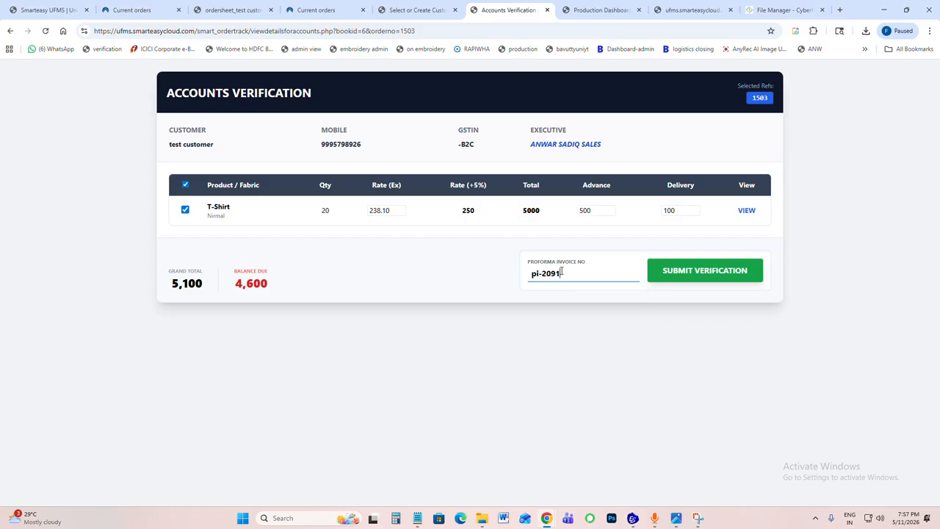
click(740, 270)
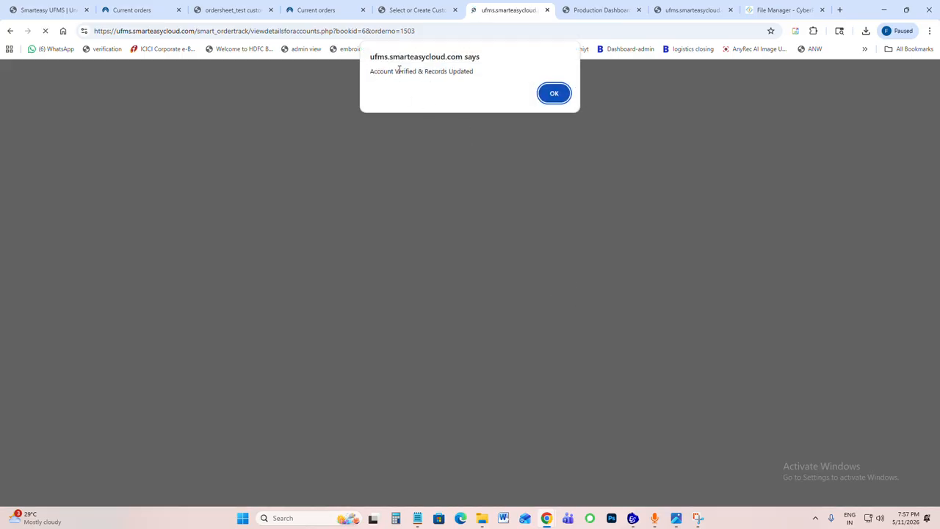
drag(399, 69, 474, 72)
click(560, 96)
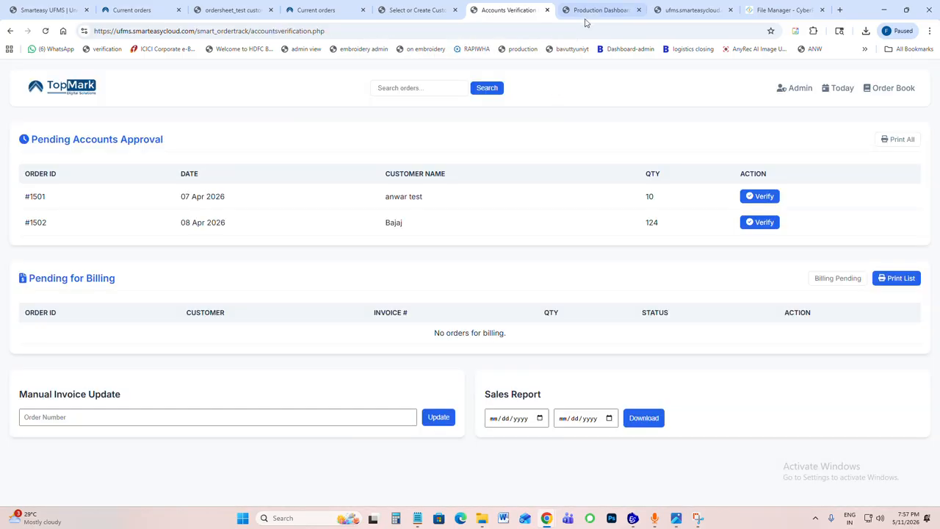
Step: Switch to the Production Dashboard and highlight the Pending Print Orders heading
drag(291, 235, 472, 235)
click(376, 254)
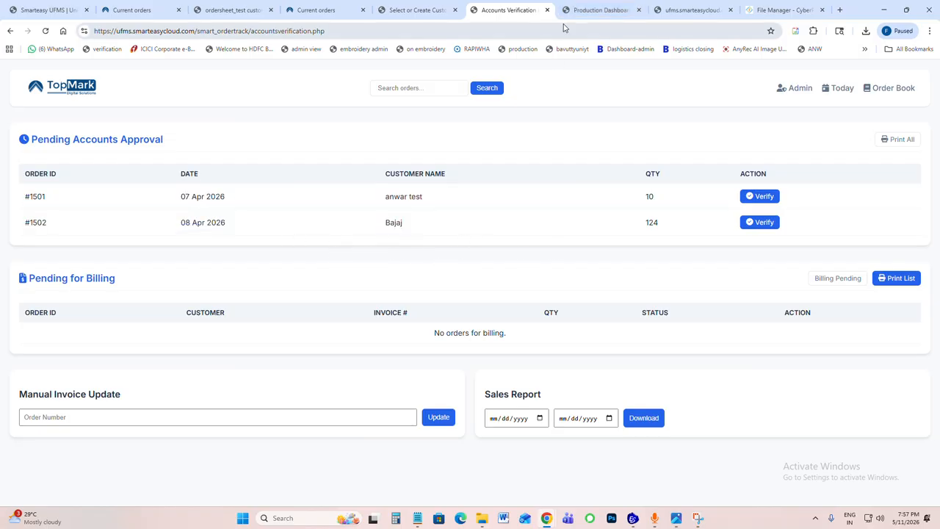
click(597, 11)
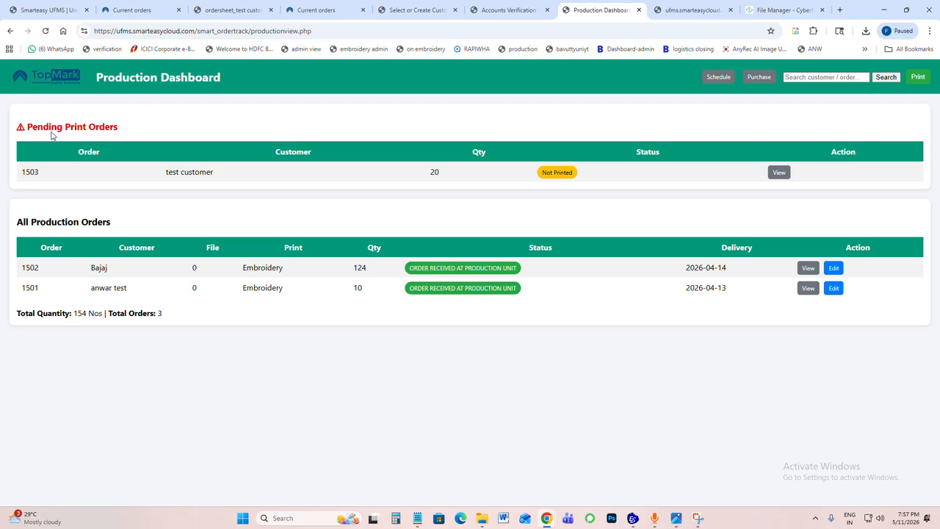
drag(42, 129, 152, 133)
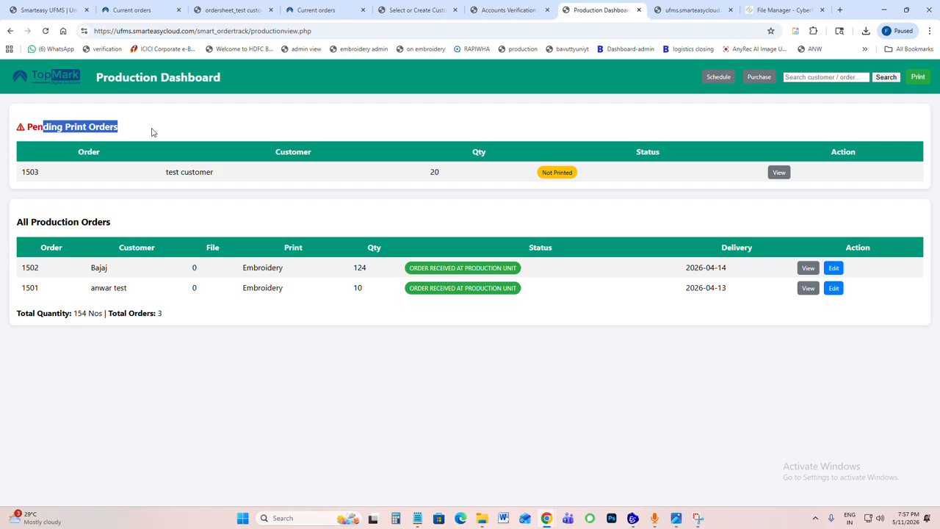
click(123, 140)
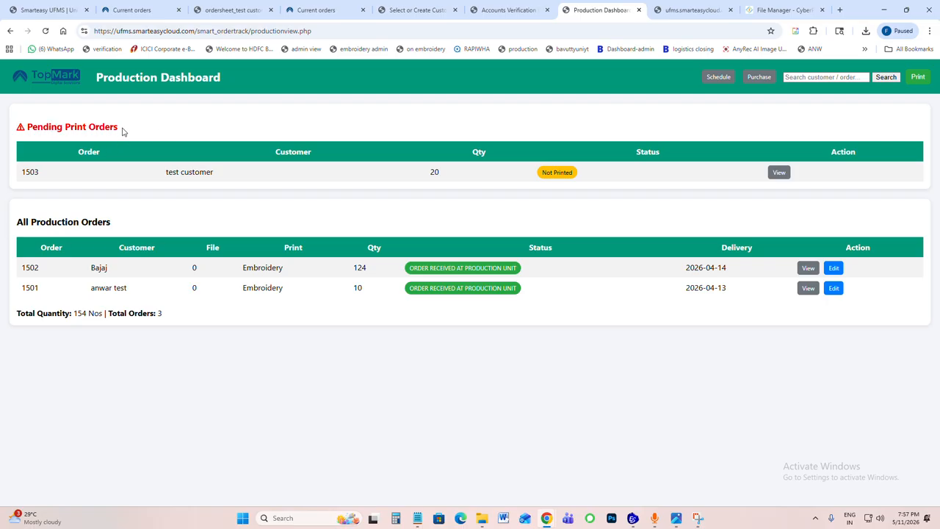
drag(28, 126, 150, 132)
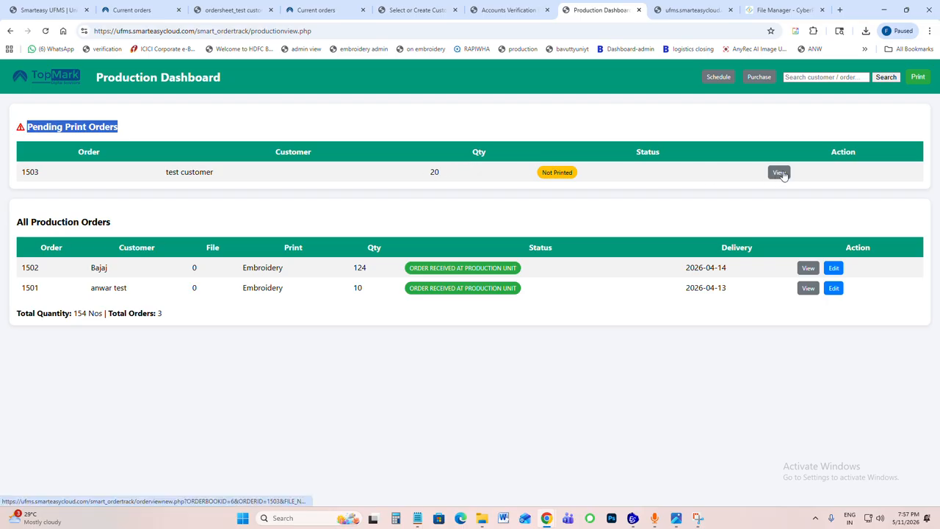
Step: Open the test customer's pending order sheet, print and mark the order received, and cancel the print dialog
click(780, 172)
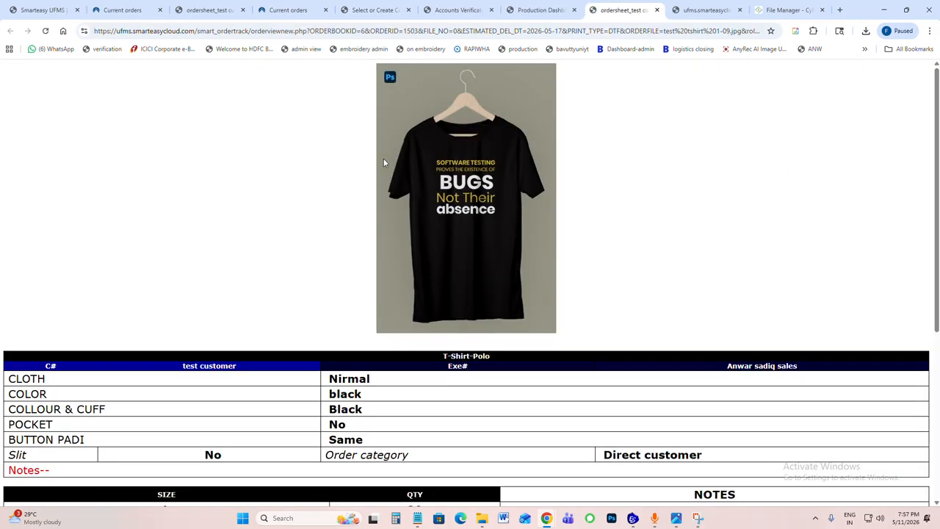
scroll(392, 172, down, 4)
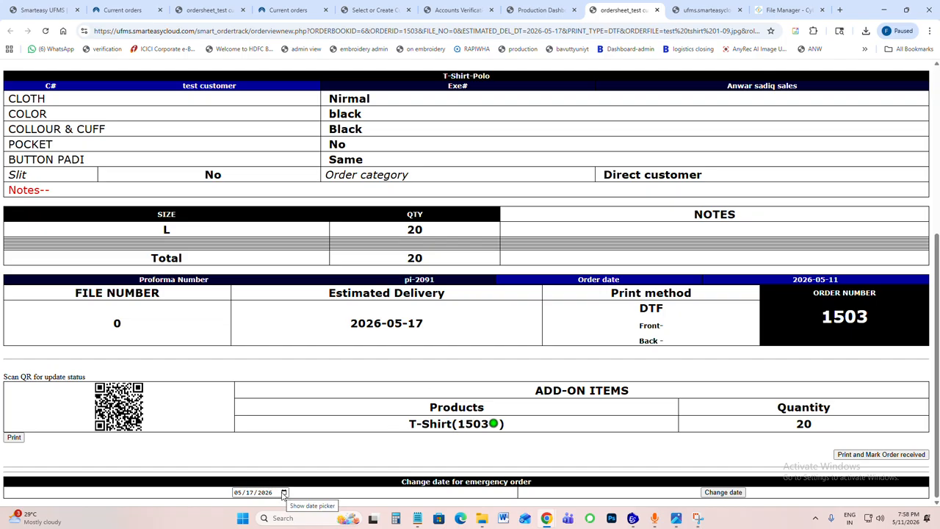
click(868, 455)
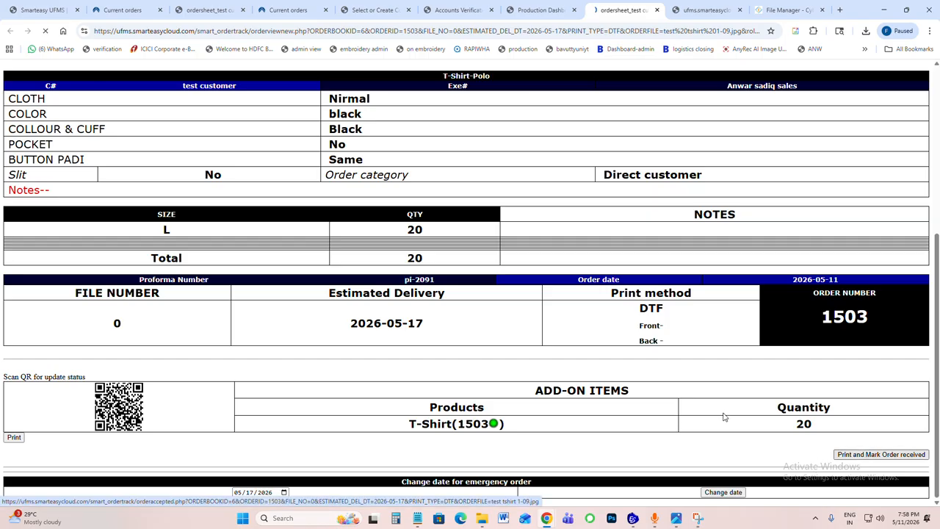
key(Return)
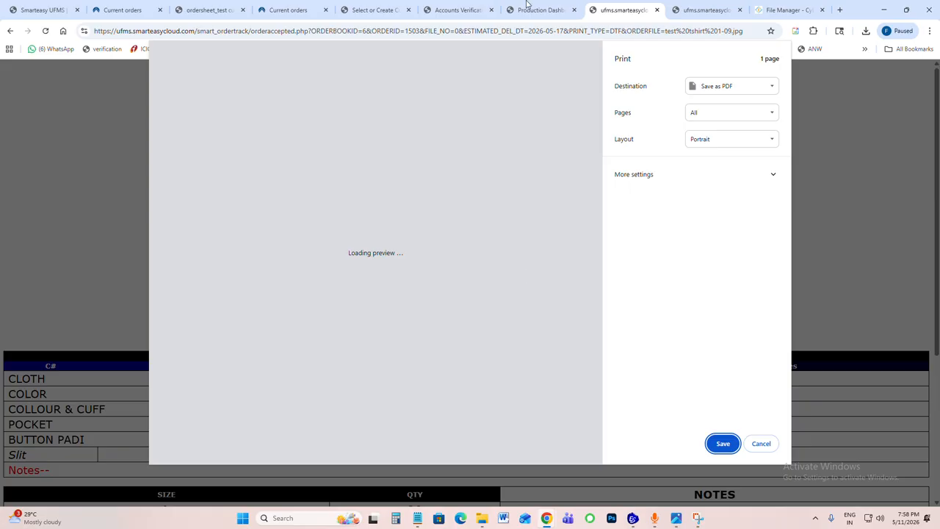
click(761, 443)
Step: Check the All Production Orders list on the Production Dashboard, and refresh the New DTF Orders page
click(552, 16)
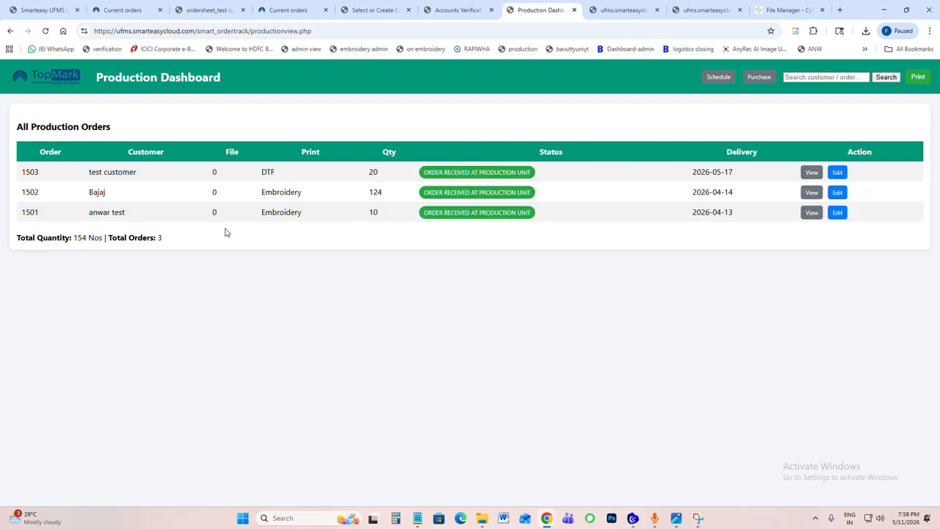
drag(98, 212, 203, 220)
click(607, 12)
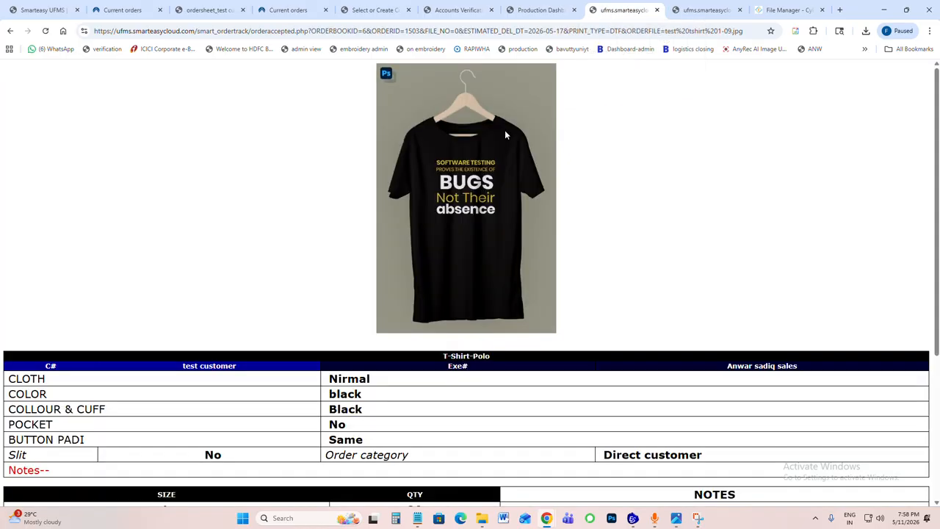
click(705, 11)
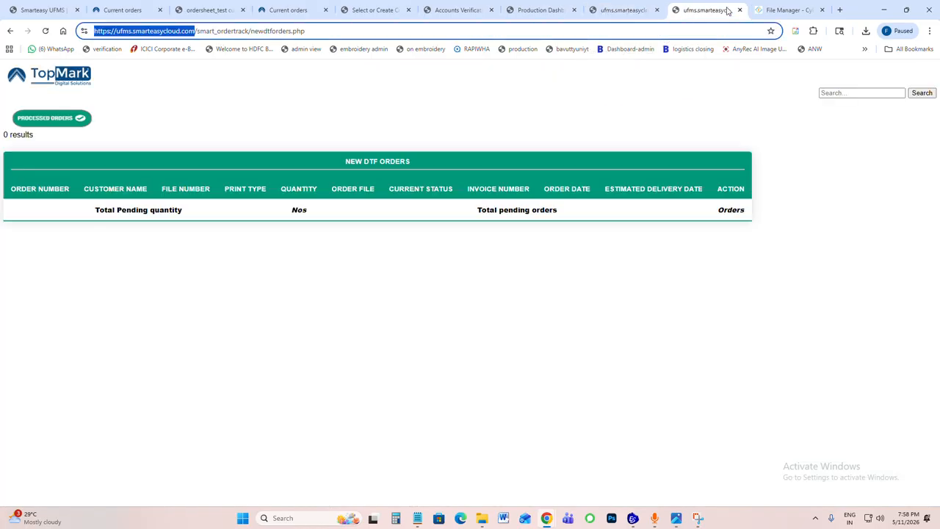
click(45, 31)
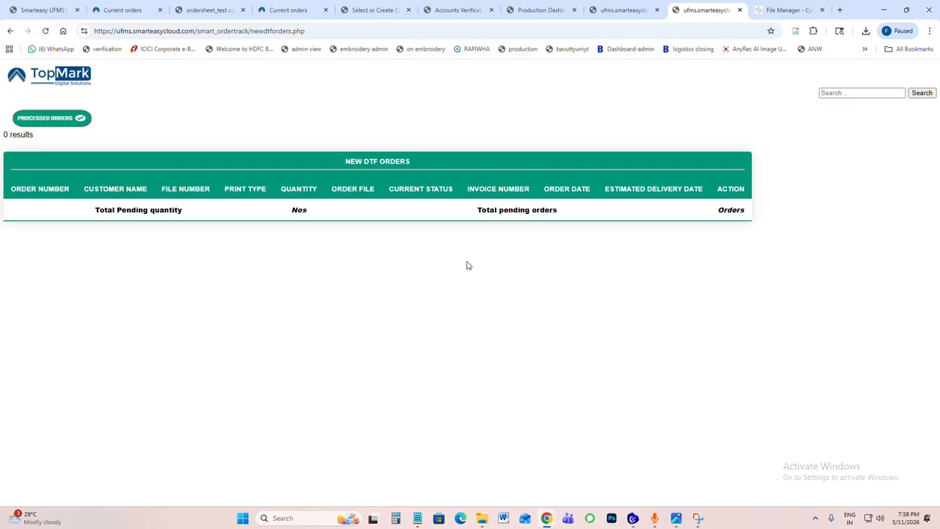
Step: Compare the accepted order sheet with the New DTF Orders page and highlight the sheet's print method
click(619, 10)
scroll(565, 318, down, 4)
scroll(565, 320, up, 4)
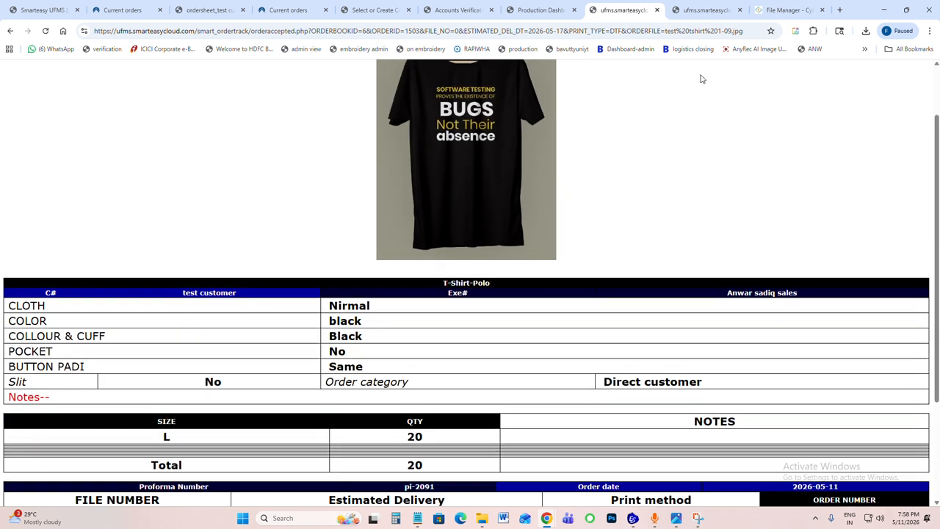
click(702, 10)
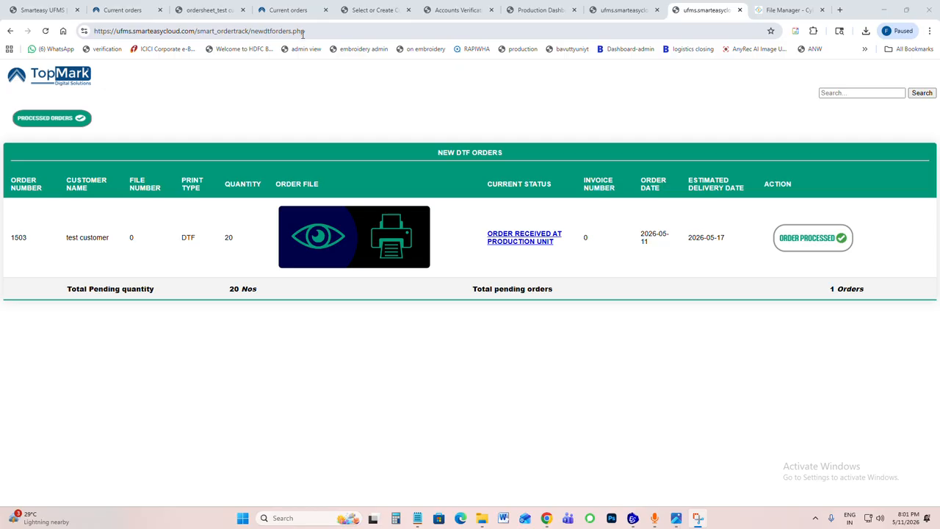
click(612, 11)
scroll(587, 373, down, 3)
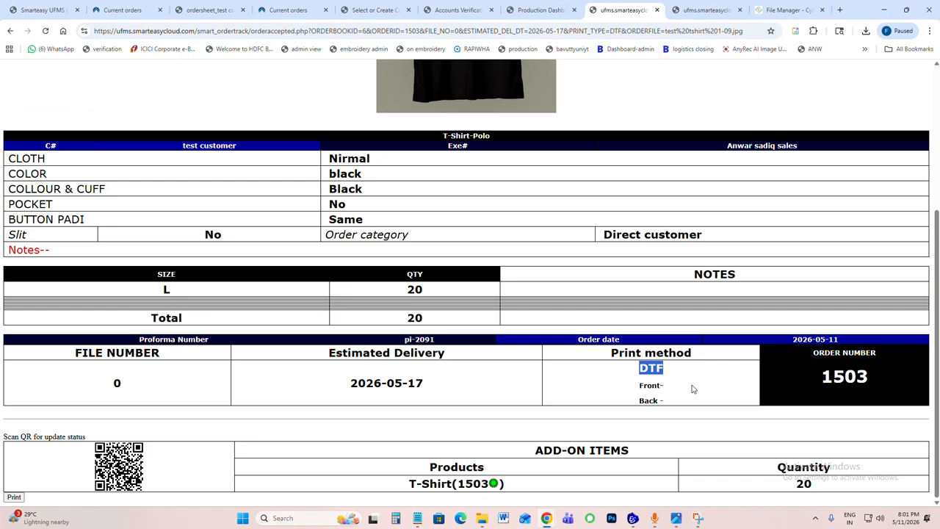
Step: Open the test customer's order sheet from the New DTF Orders page, review it, and close it
click(690, 11)
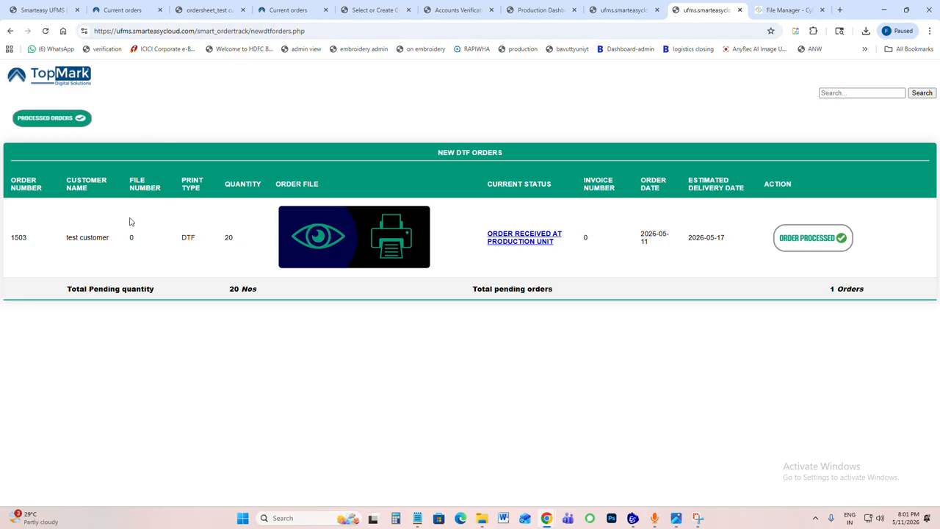
triple_click(70, 238)
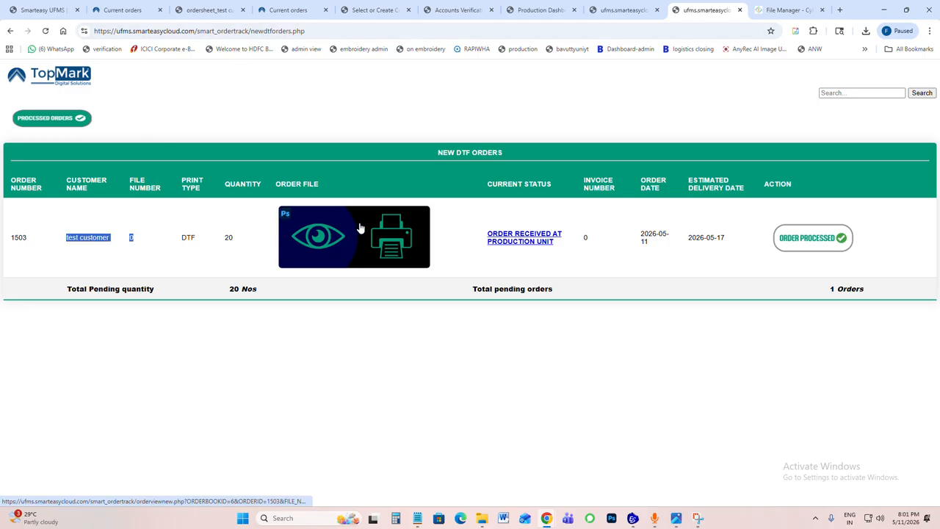
click(365, 240)
scroll(602, 258, down, 3)
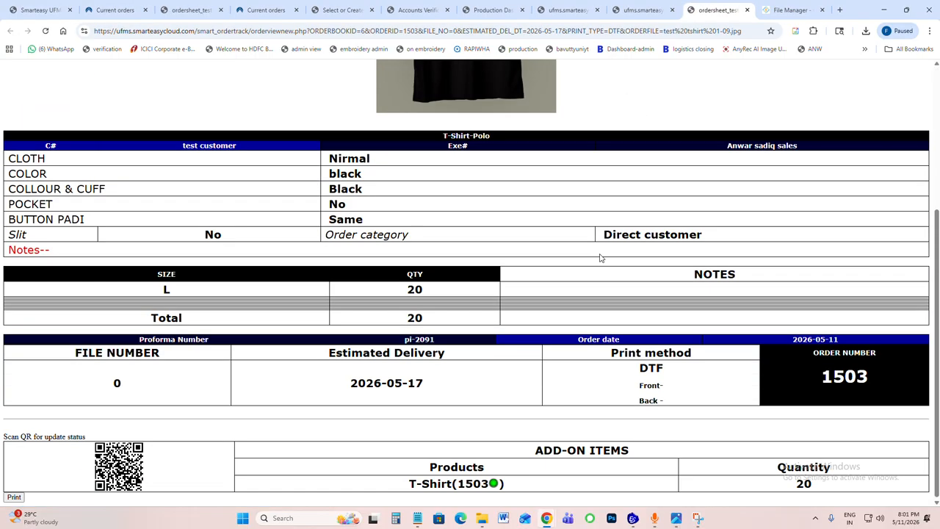
scroll(566, 283, up, 3)
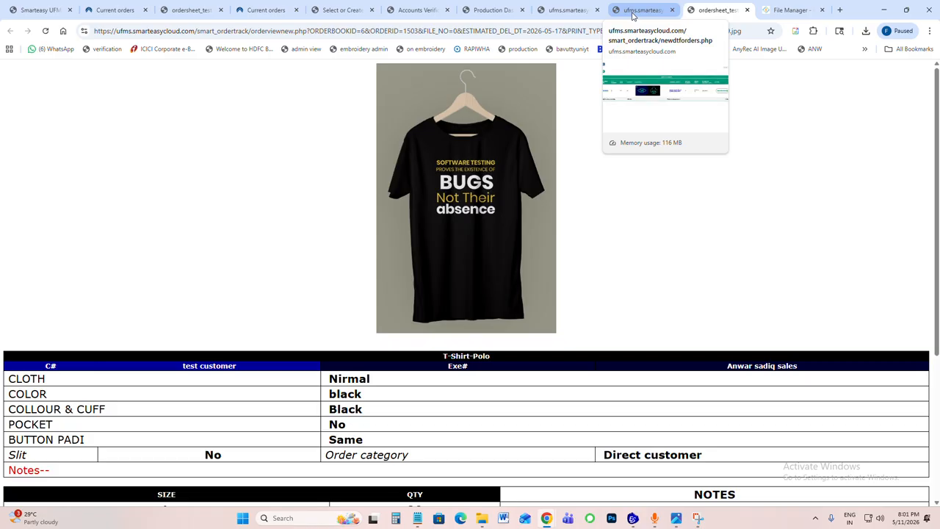
click(632, 12)
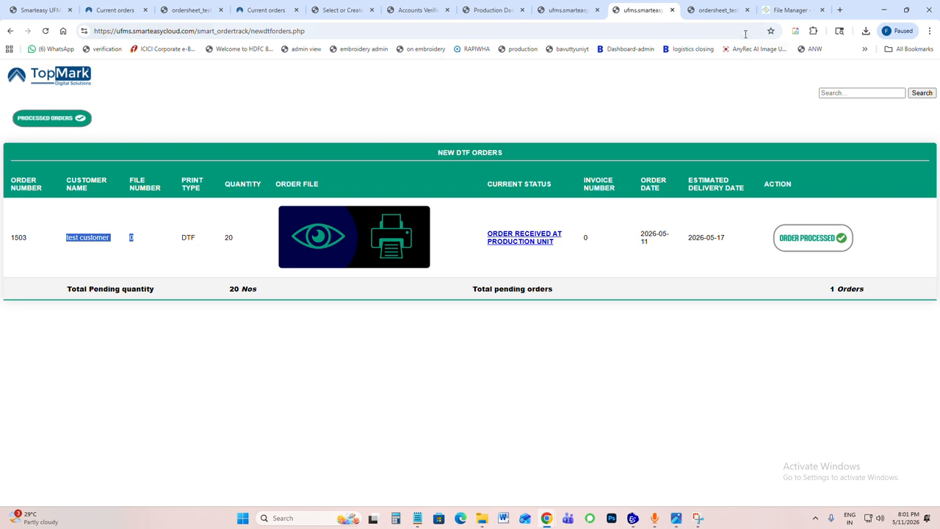
click(747, 9)
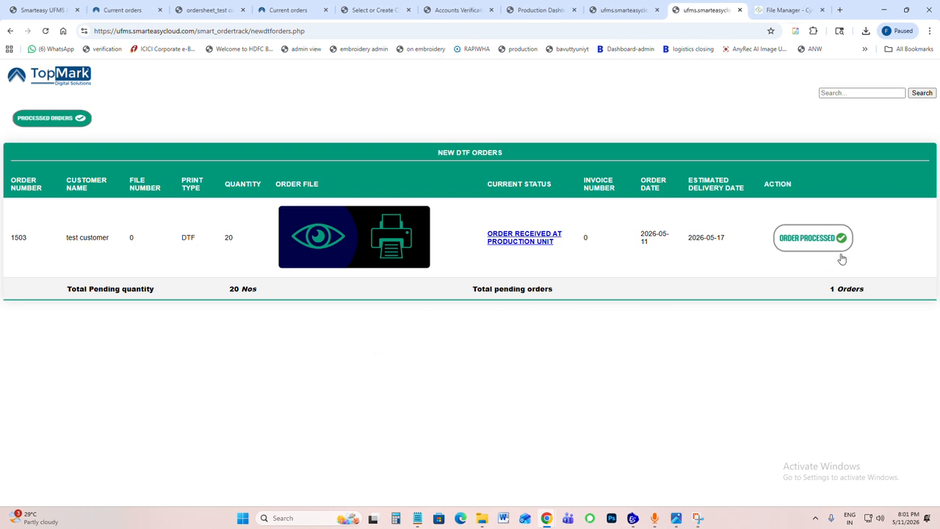
Step: Mark the test customer's DTF order as processed and open its order sheet from the processed orders list
click(811, 238)
key(Return)
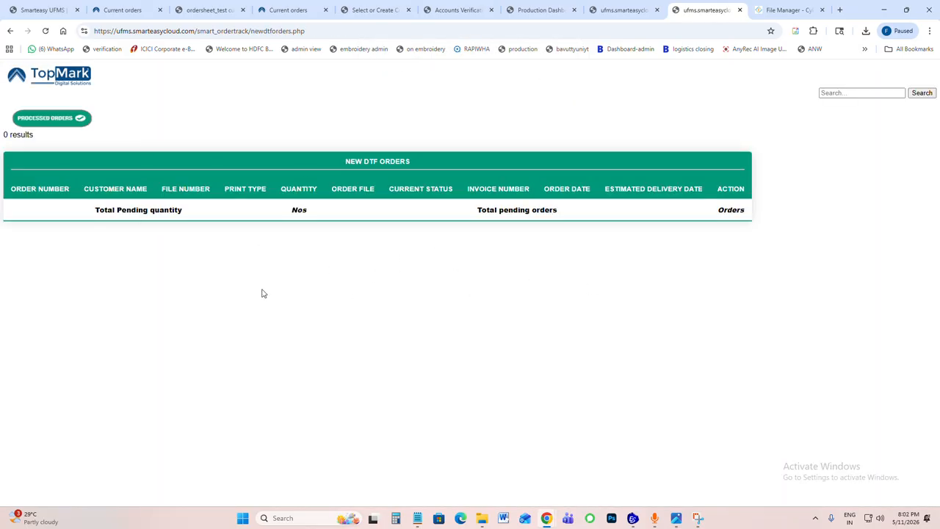
click(63, 127)
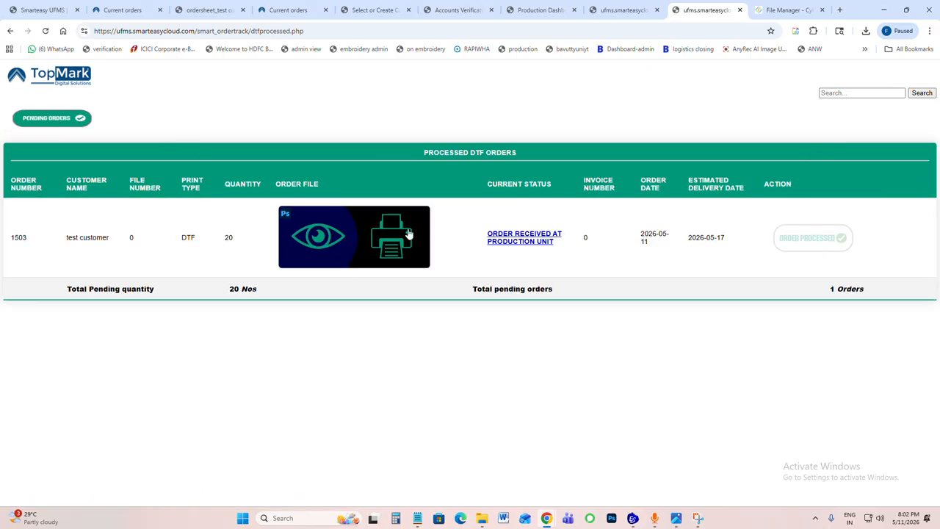
click(364, 249)
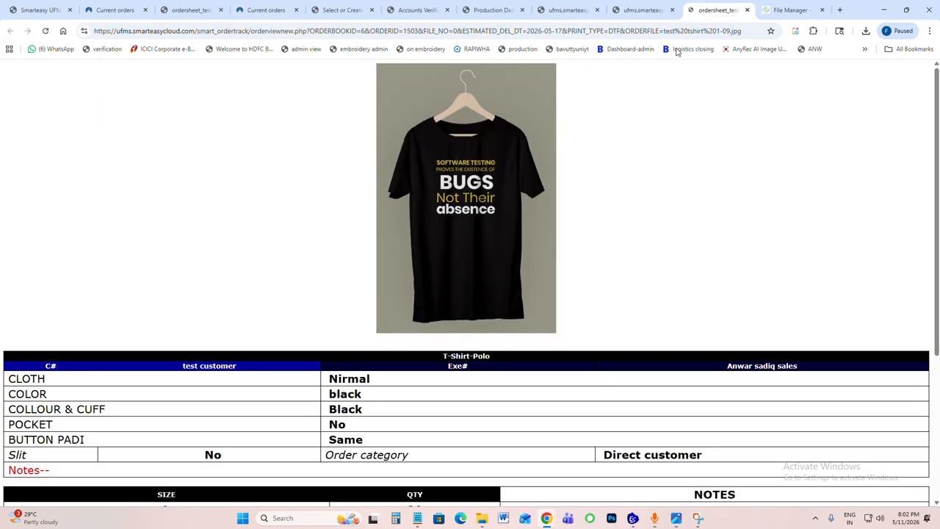
Step: Close the order sheet, switch to the Topmark Logistics dashboard, refresh it, and check its All Pending orders list before returning
click(747, 10)
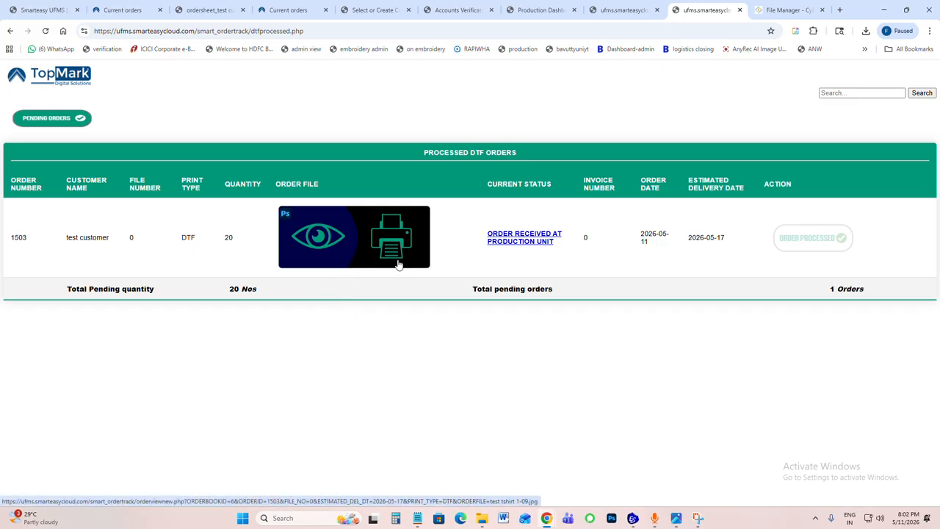
mouse_move(545, 520)
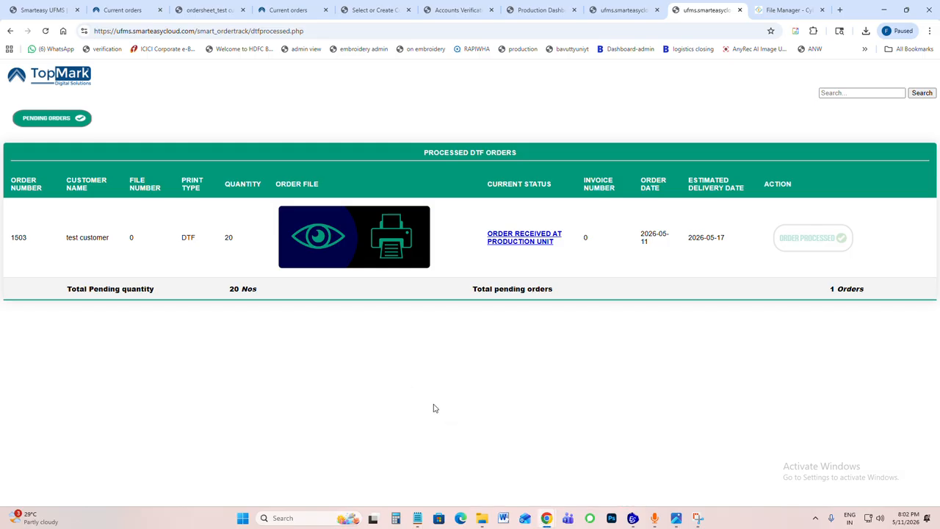
click(602, 485)
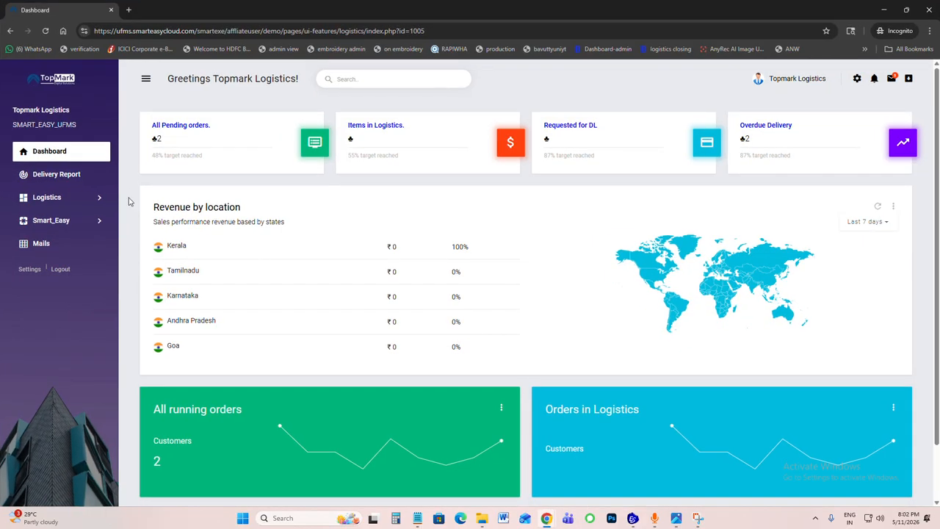
key(F5)
click(181, 130)
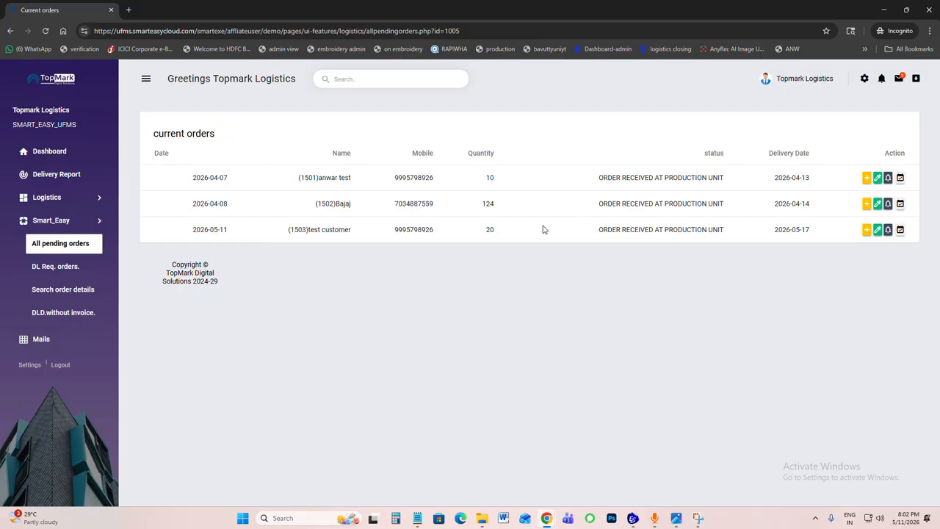
click(11, 31)
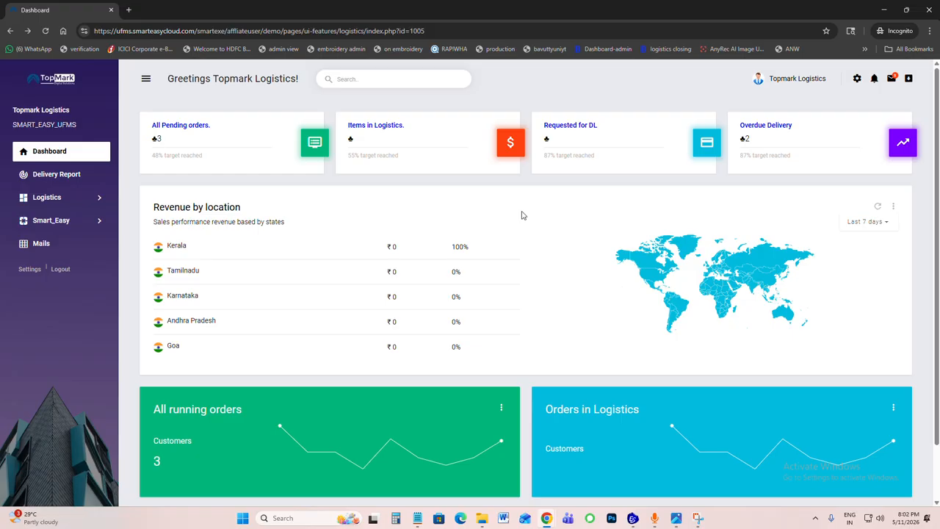
Step: Check in the test customer's order at logistics by its order number, and confirm the update of all previewed orders
mouse_move(546, 518)
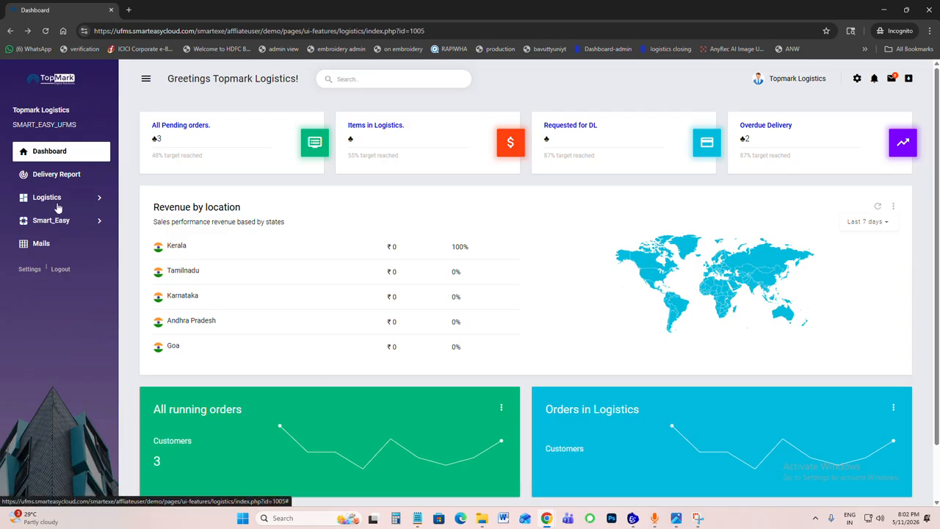
click(62, 227)
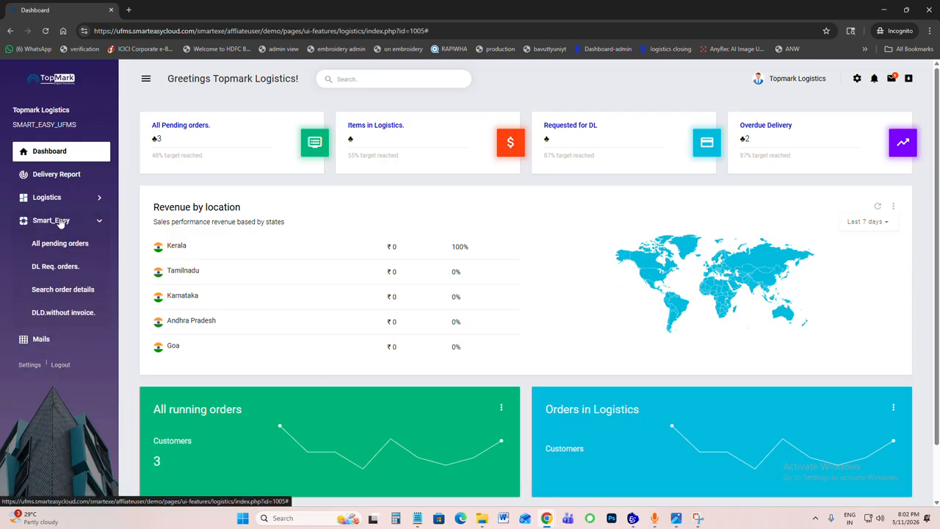
click(57, 200)
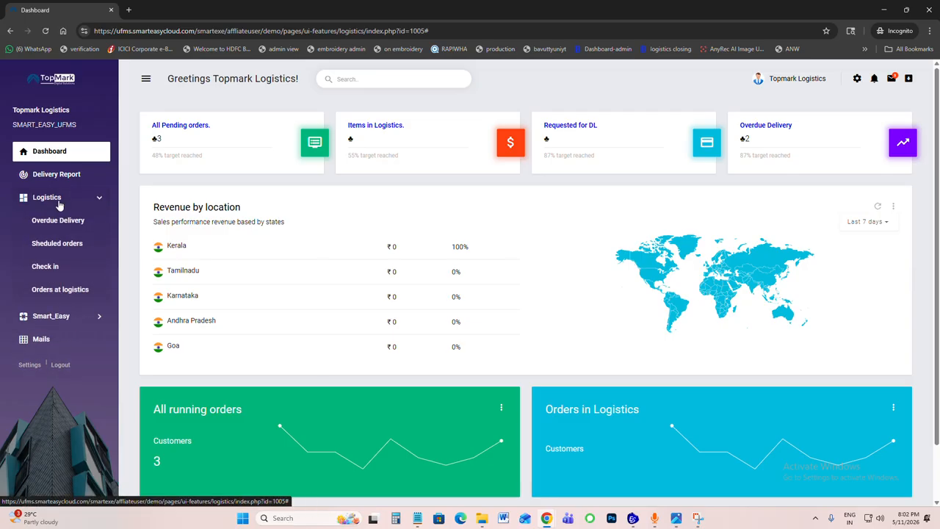
click(54, 265)
text(1503)
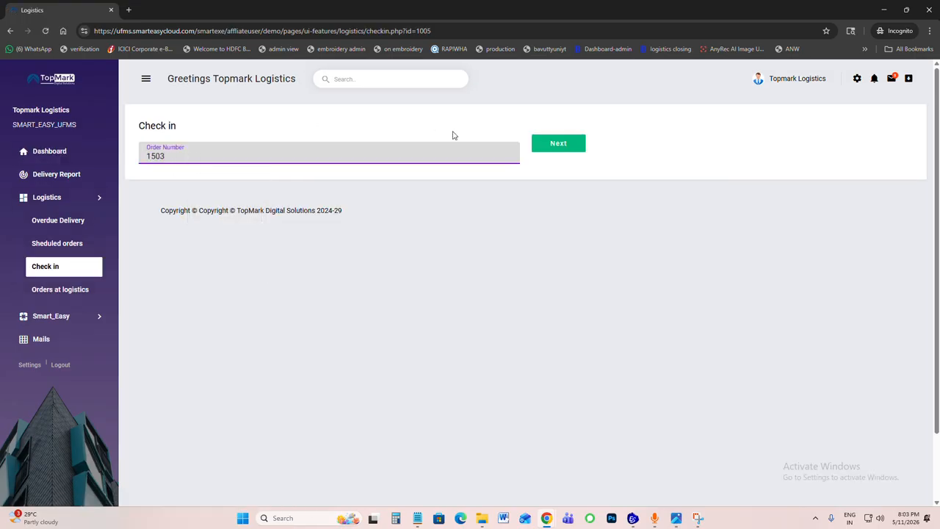
click(547, 151)
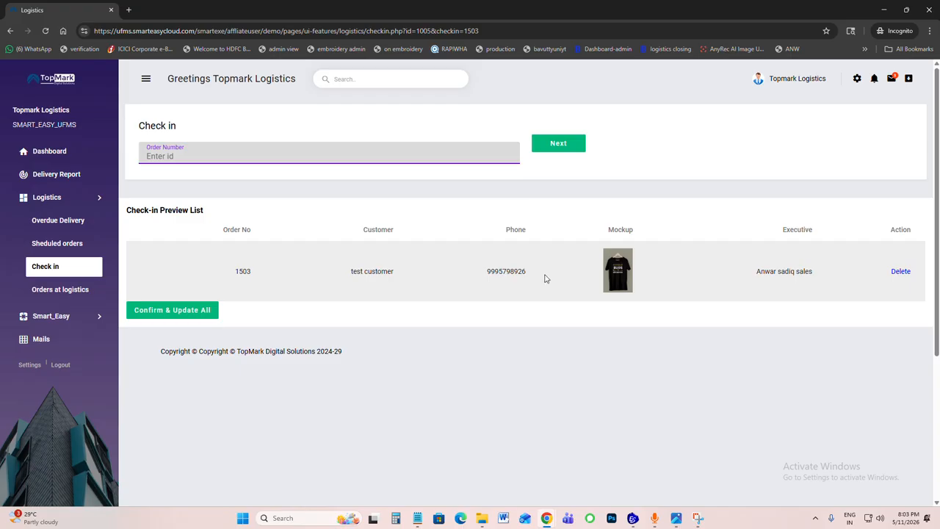
click(191, 312)
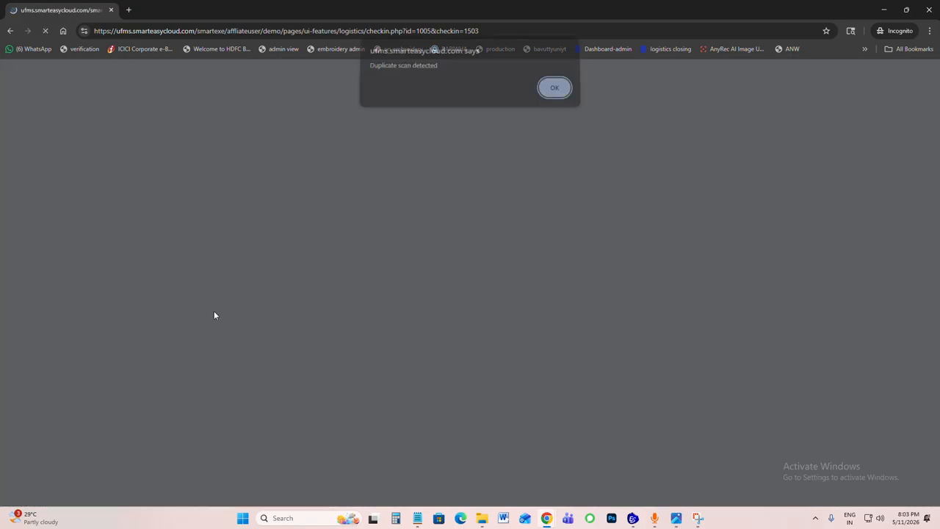
click(555, 97)
click(551, 98)
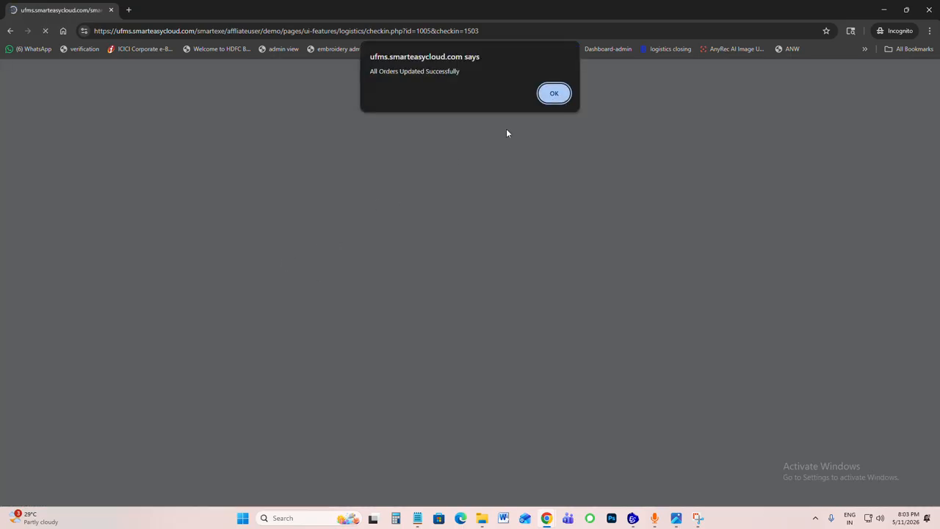
click(556, 95)
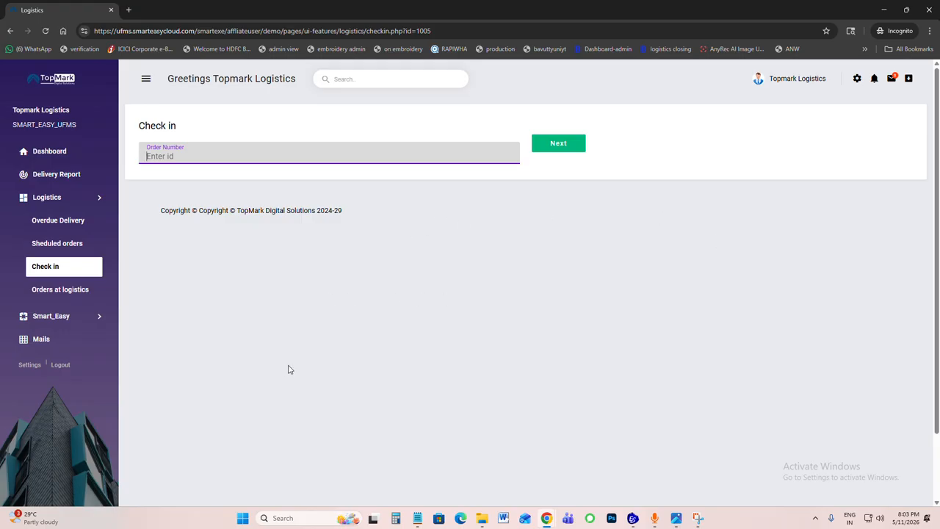
Step: Return to the logistics dashboard and review the Items in Logistics list
click(57, 154)
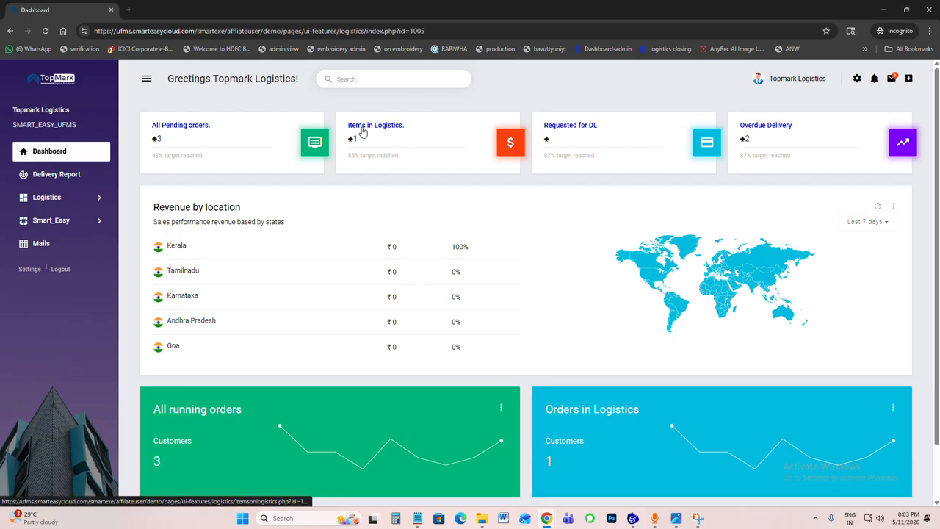
click(367, 129)
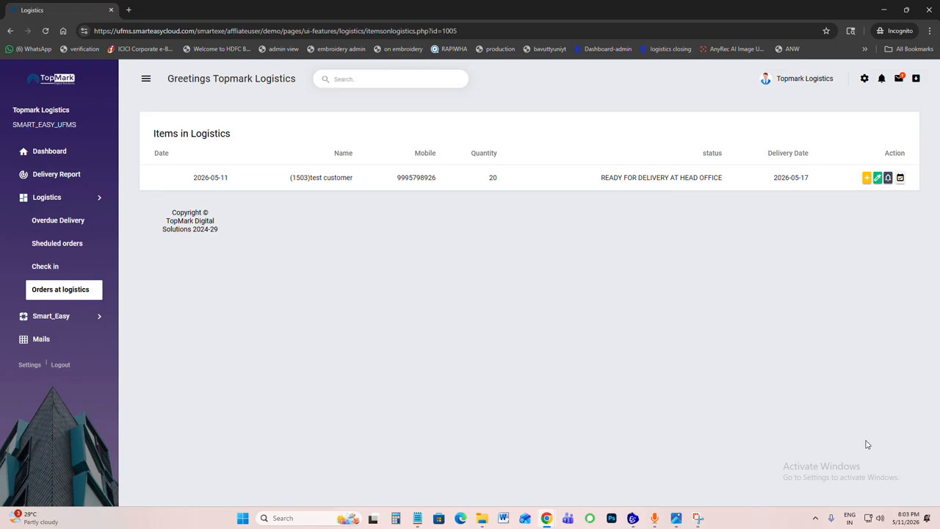
click(10, 30)
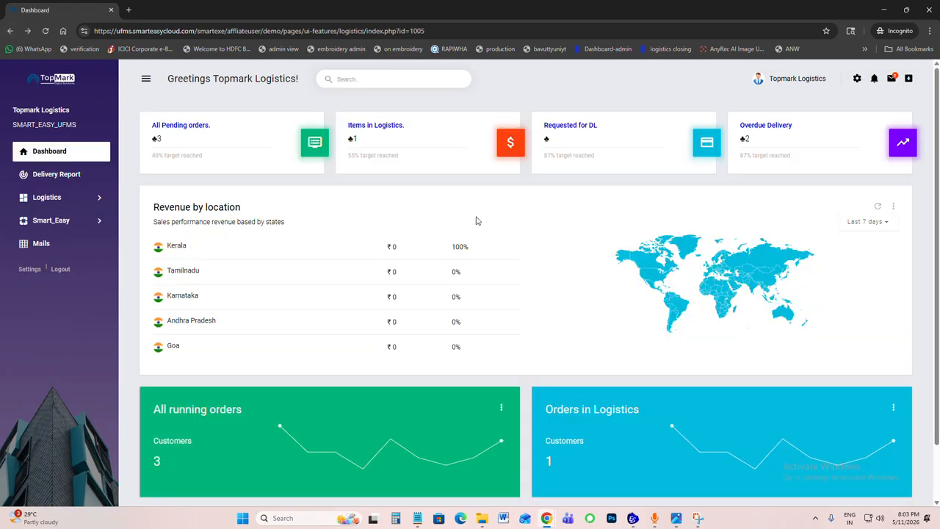
click(384, 129)
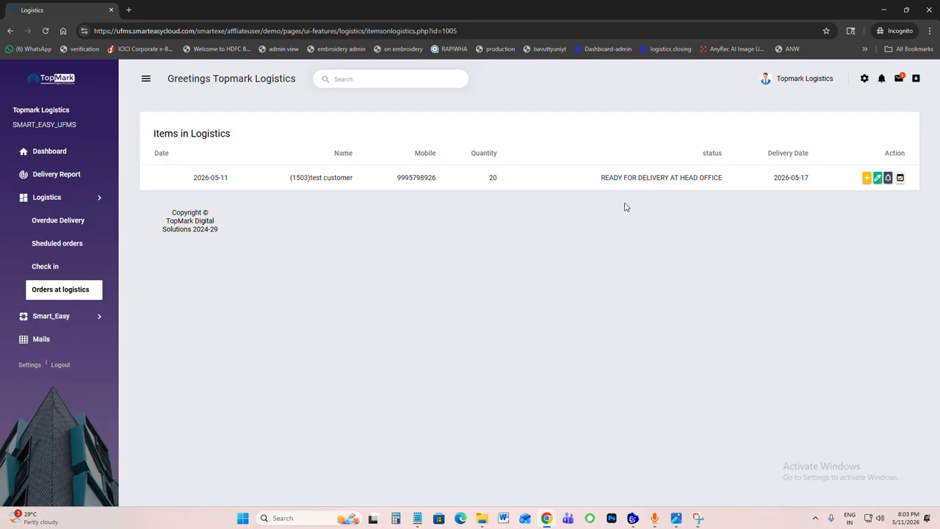
Step: Open the test customer's order sheet and delivery slip from the Items in Logistics list
click(866, 180)
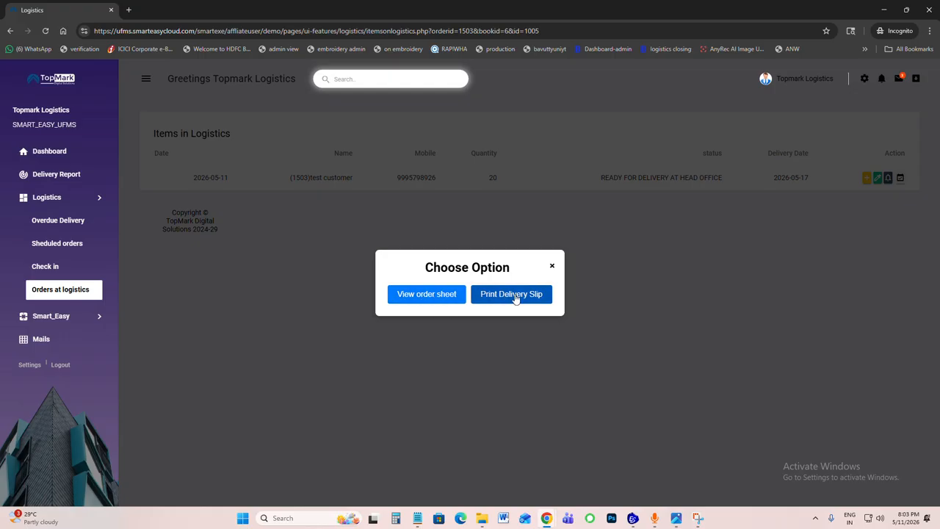
click(432, 302)
click(59, 9)
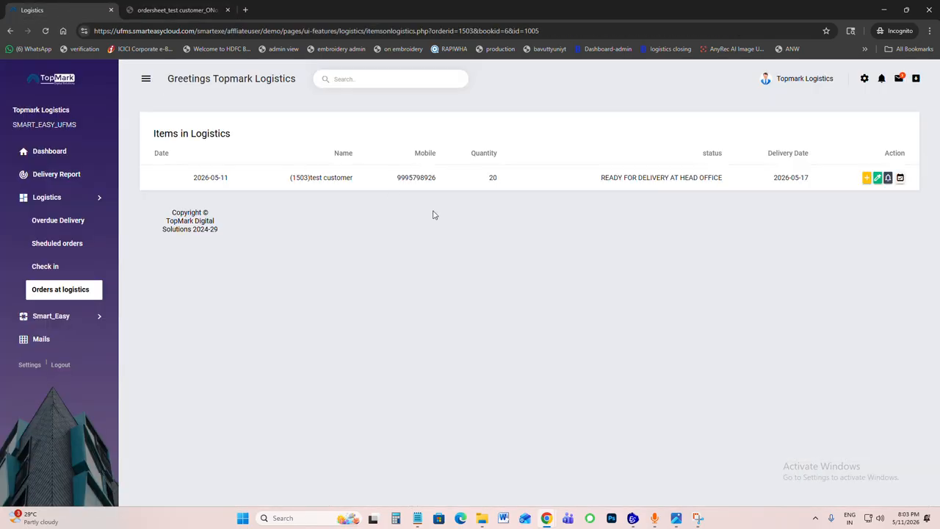
click(867, 178)
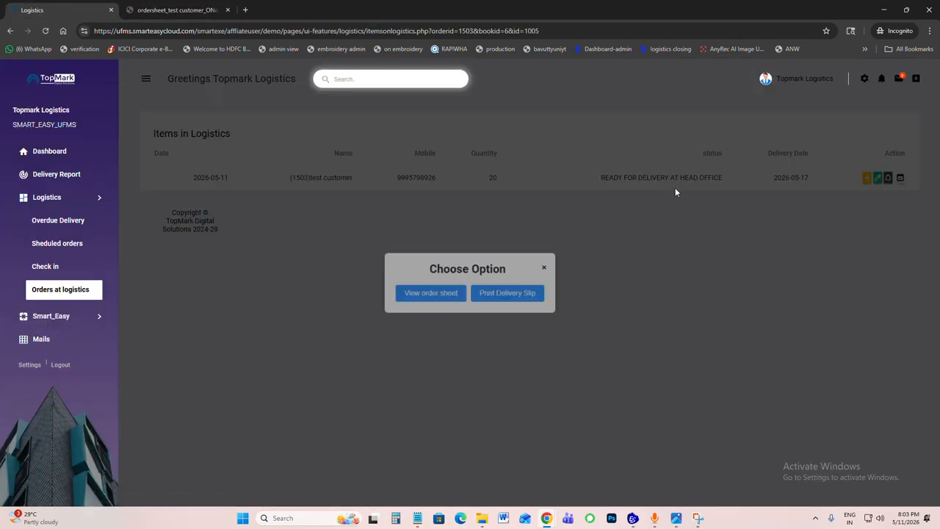
click(522, 297)
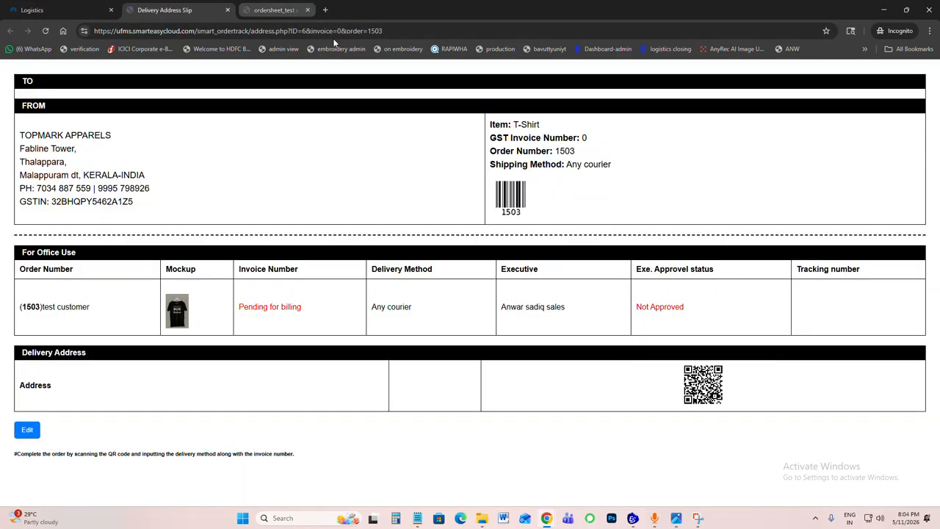
Step: Open the delivery slip's address for editing and fill in the recipient's name and second address line
click(31, 433)
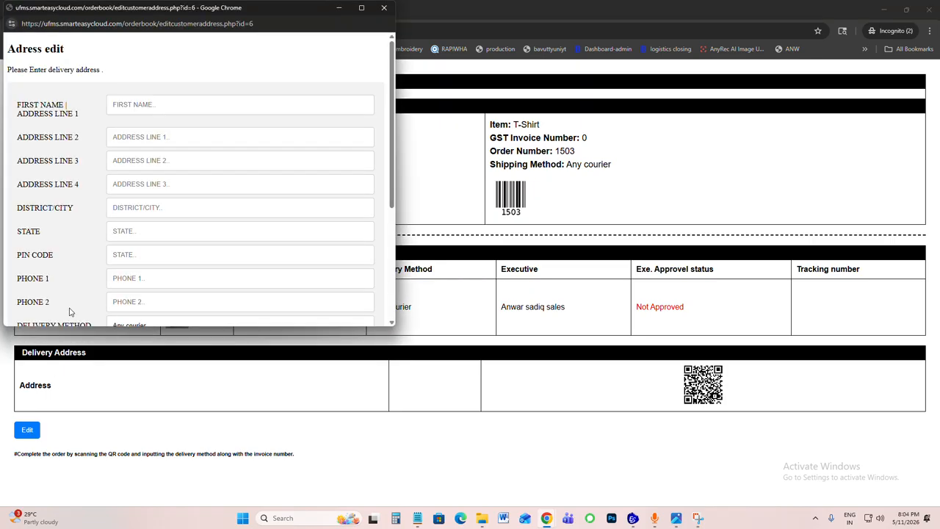
scroll(199, 141, down, 1)
click(136, 54)
text(a)
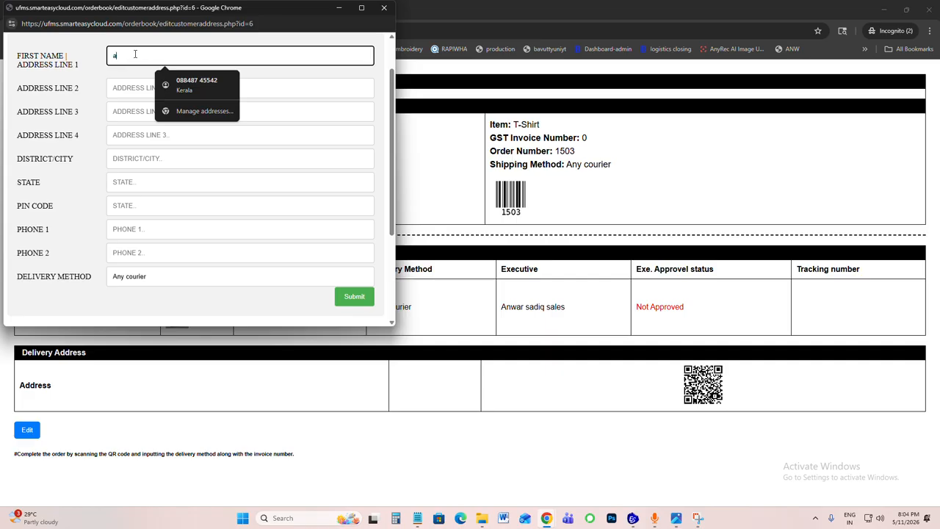
text(nwar)
key(Tab)
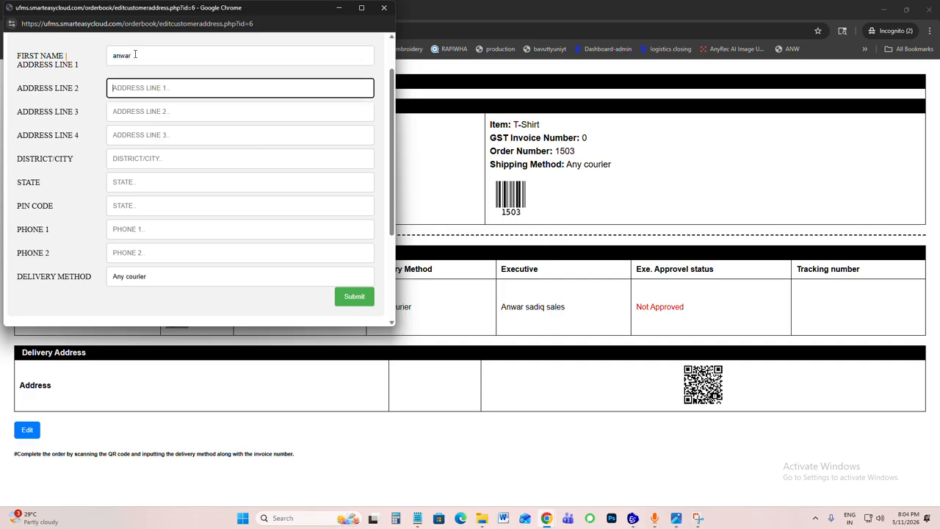
text(topmark)
Step: Try to copy the delivery address from the previous order, and close the address edit window
scroll(340, 88, up, 1)
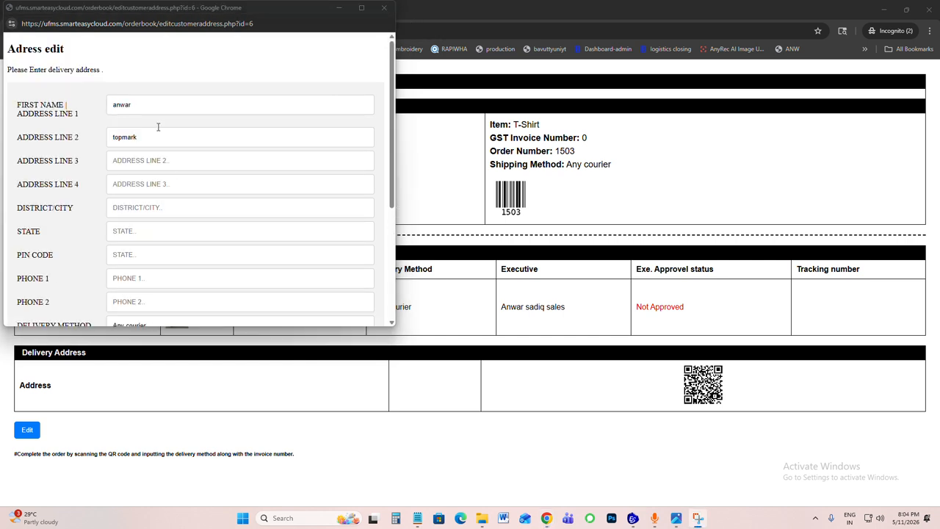
scroll(162, 160, down, 1)
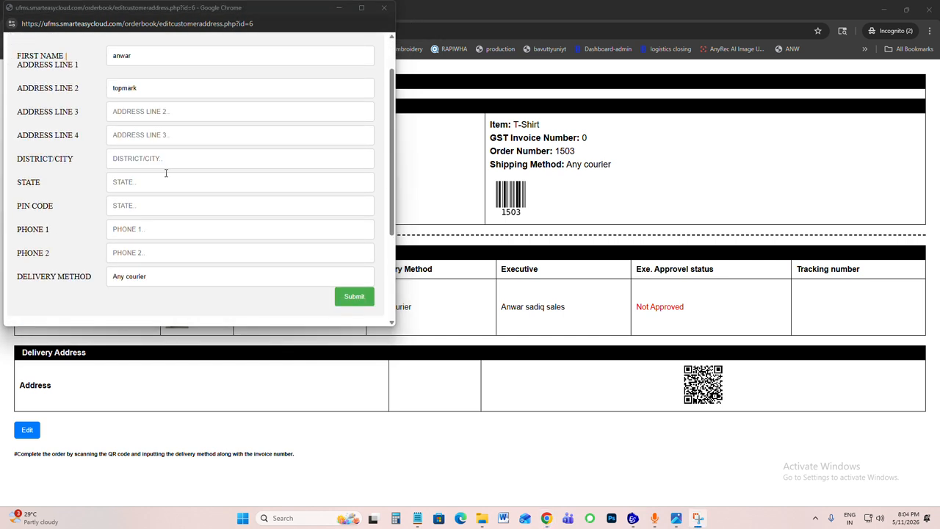
scroll(167, 176, down, 2)
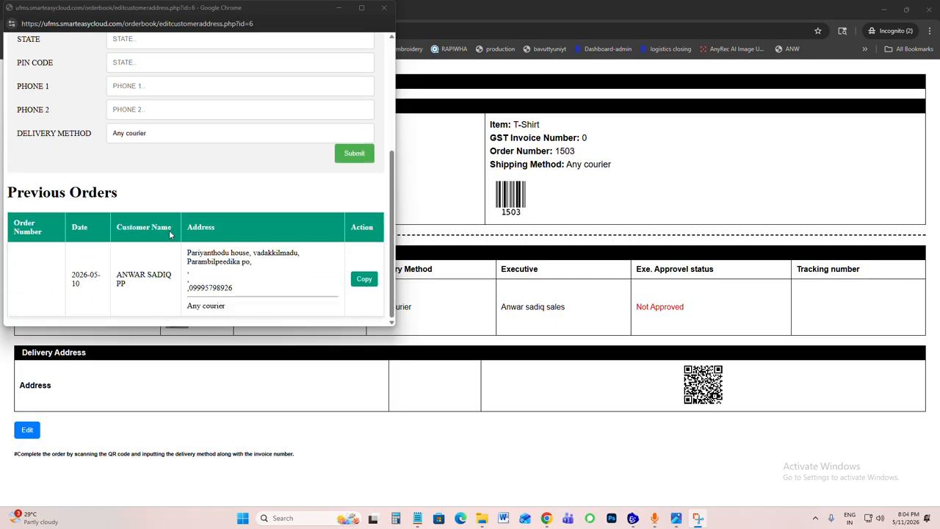
drag(202, 252, 269, 281)
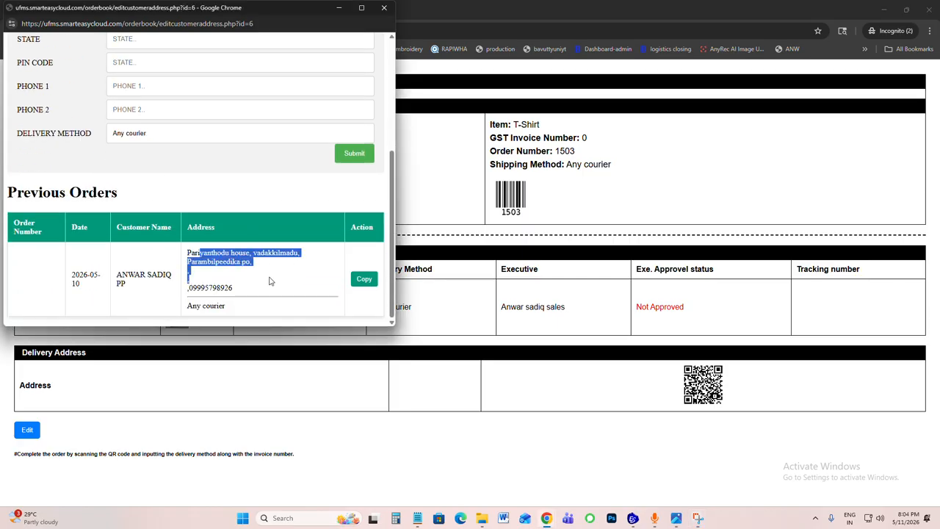
click(361, 283)
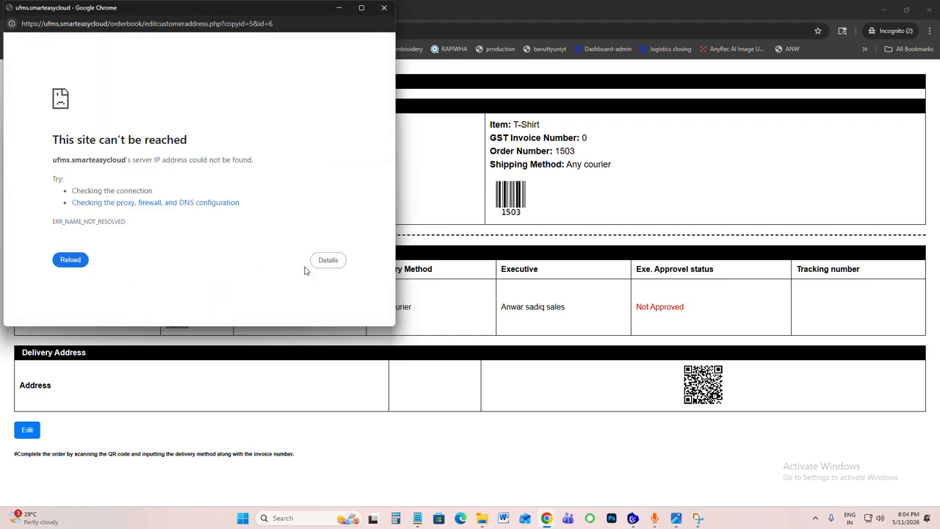
click(385, 9)
Step: Reopen the delivery slip's address for editing and review the address stored under Previous Orders
click(22, 433)
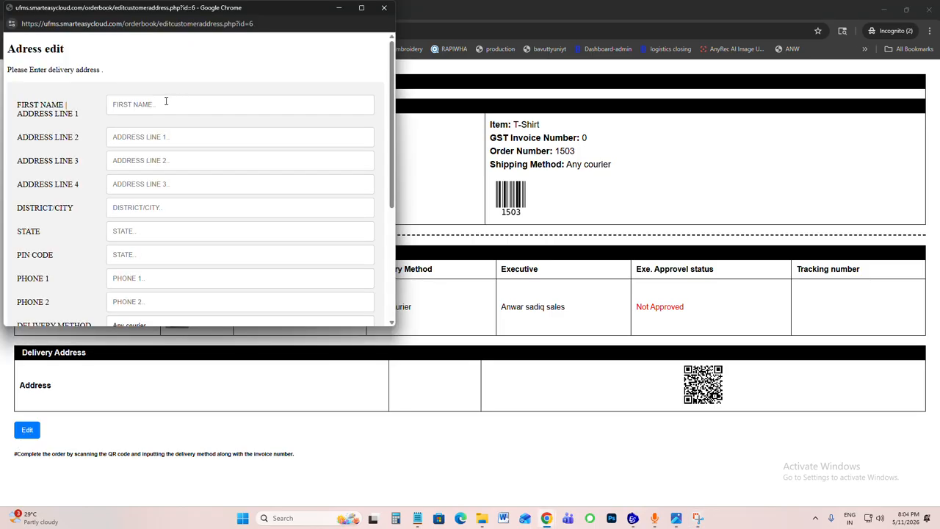
scroll(148, 211, down, 3)
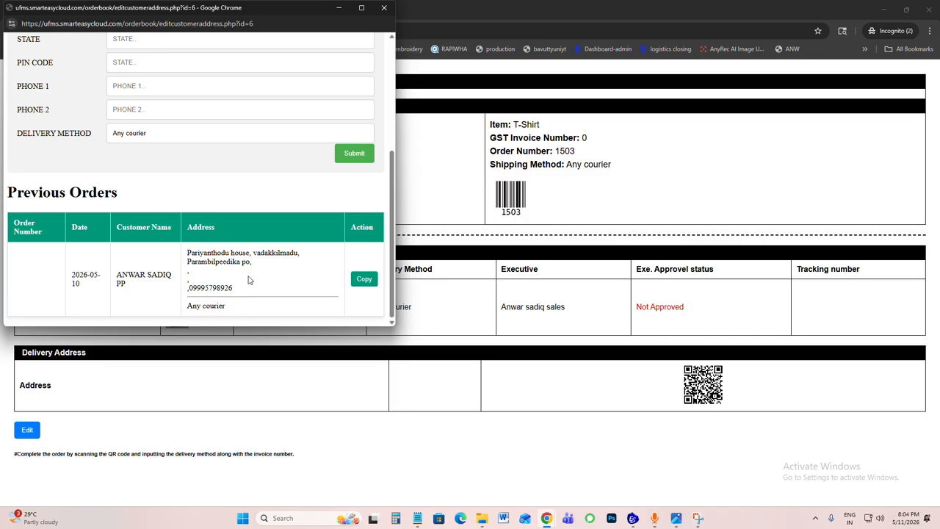
drag(198, 252, 255, 302)
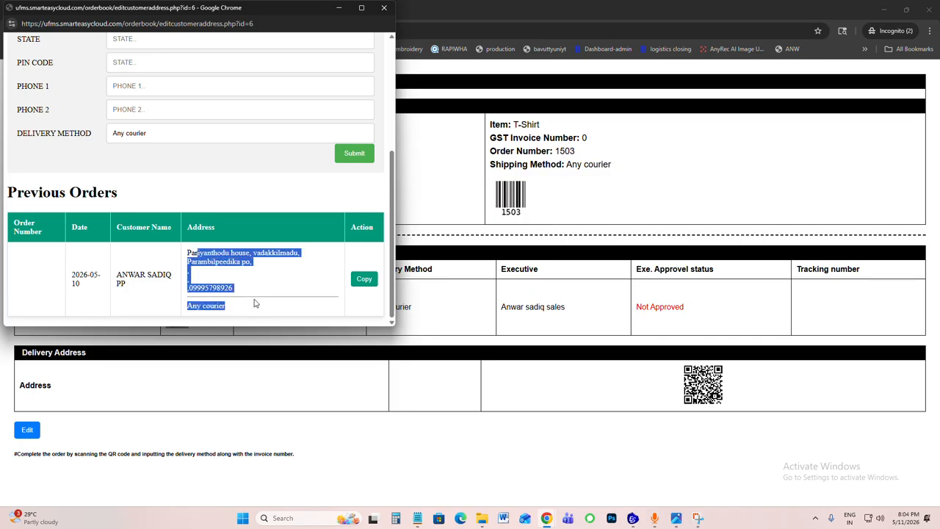
click(248, 293)
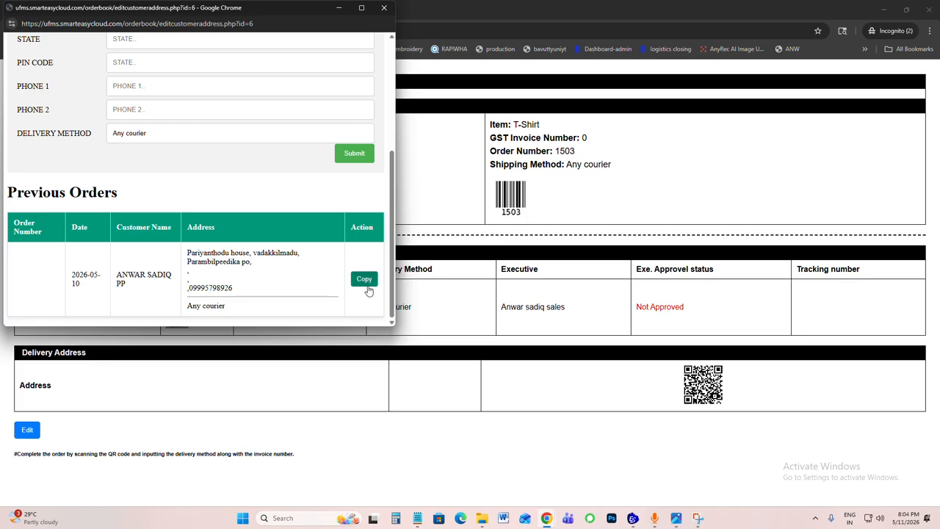
Step: Fill in the recipient's name, address lines, district, state, postal code and first phone number, and submit the delivery address
scroll(122, 204, up, 3)
click(125, 104)
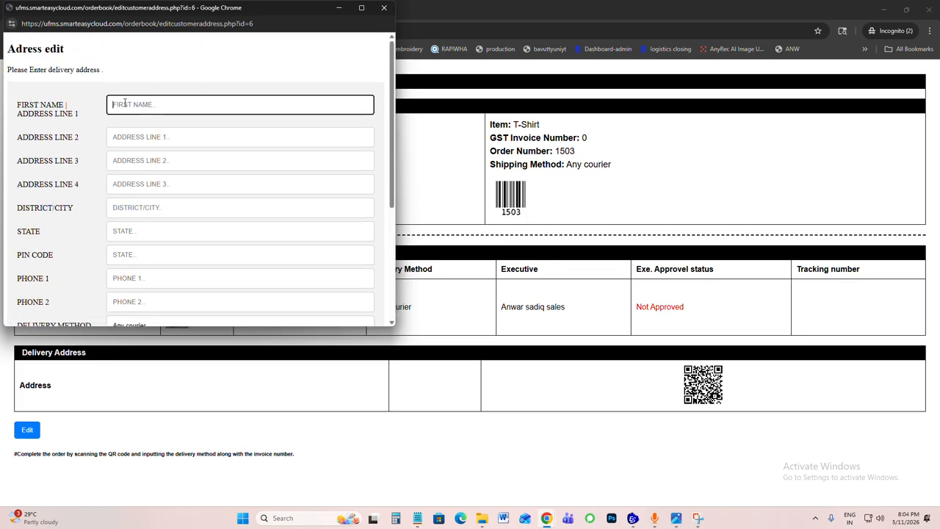
click(417, 15)
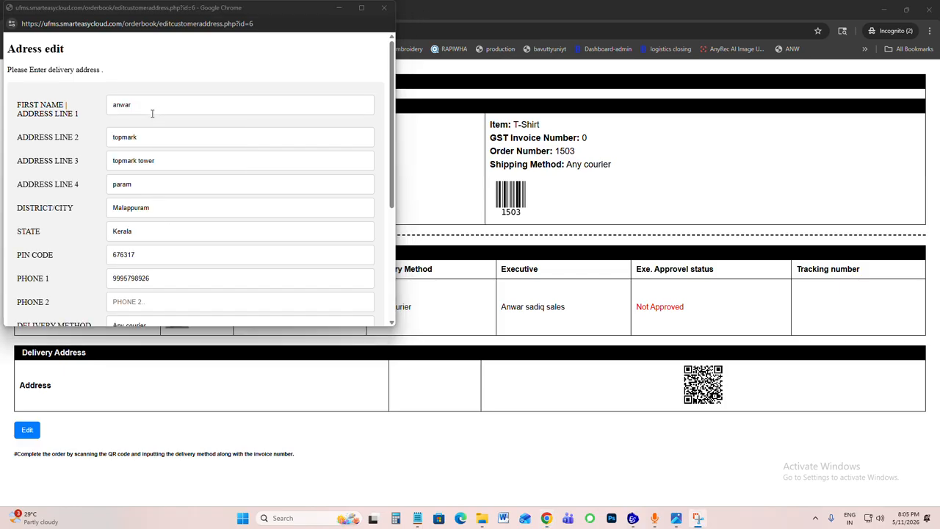
scroll(158, 132, down, 2)
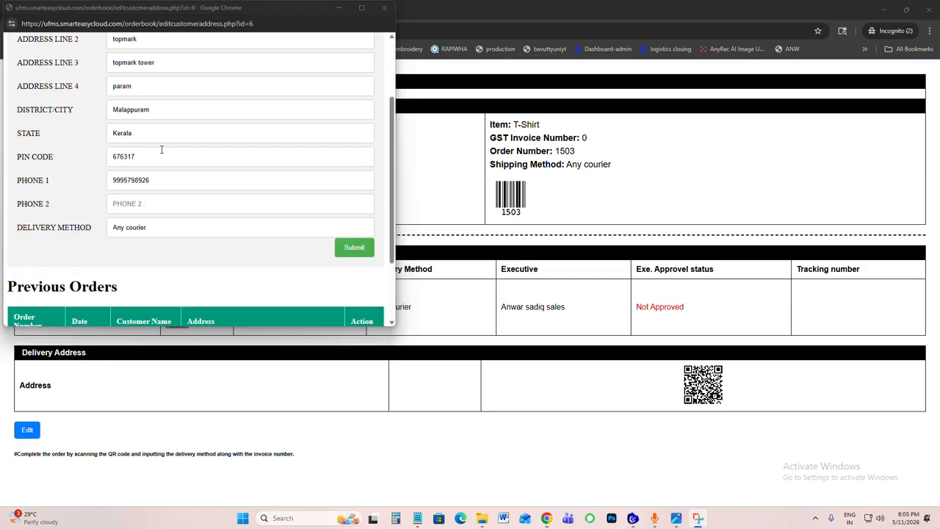
click(347, 250)
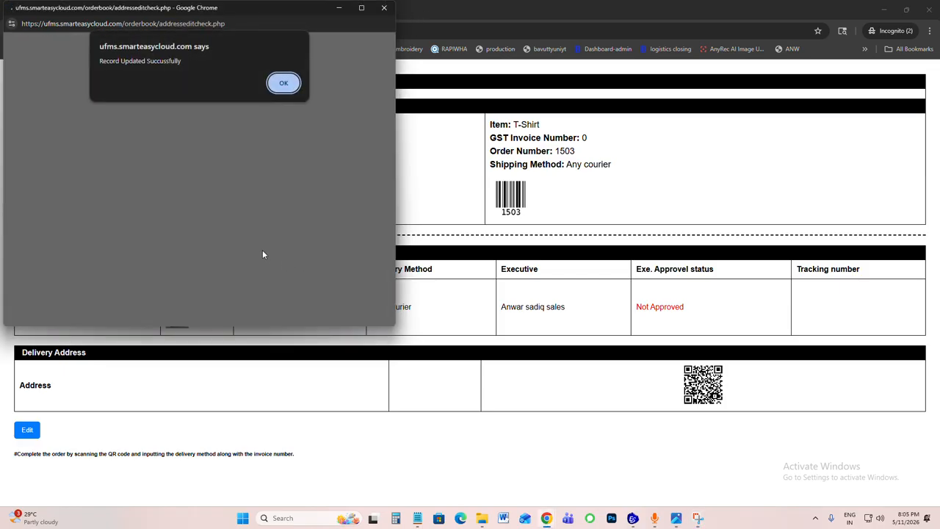
click(283, 82)
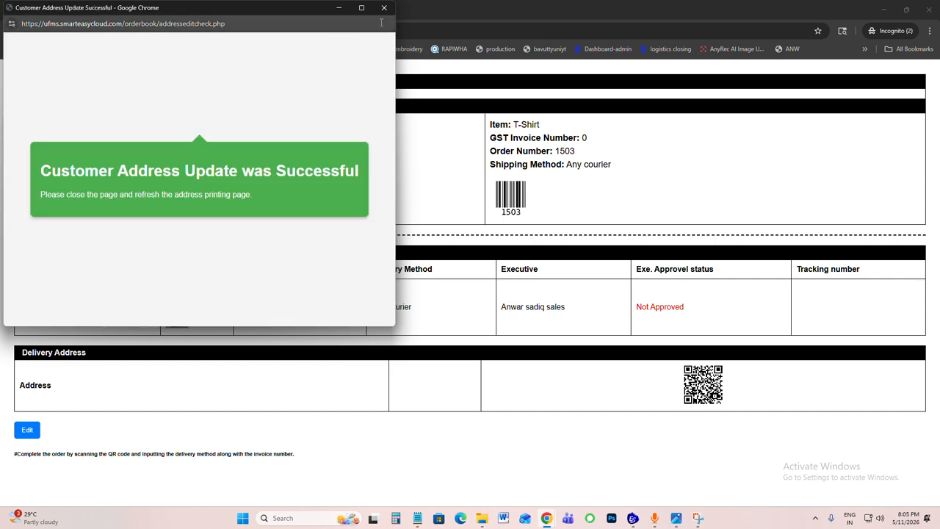
click(384, 8)
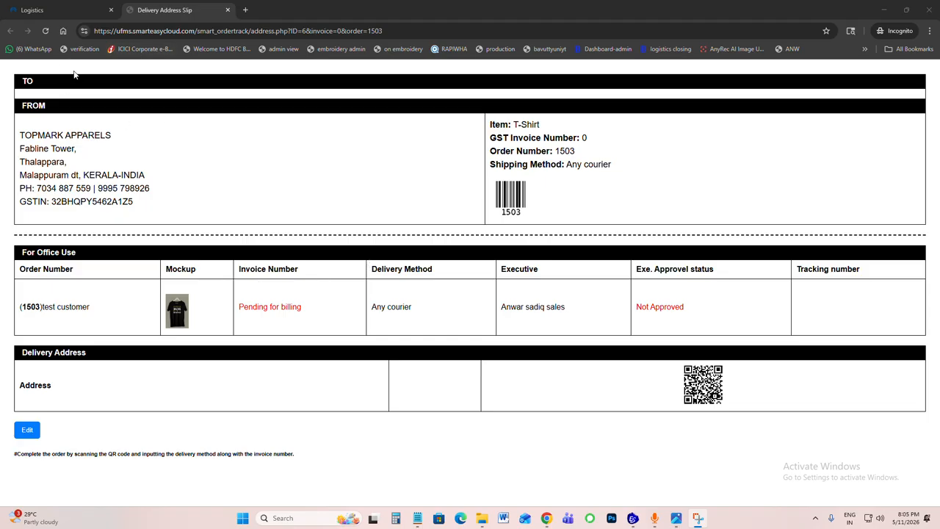
Step: Refresh the delivery slip, check the recipient's address, and preview the slip for printing without saving it
click(44, 31)
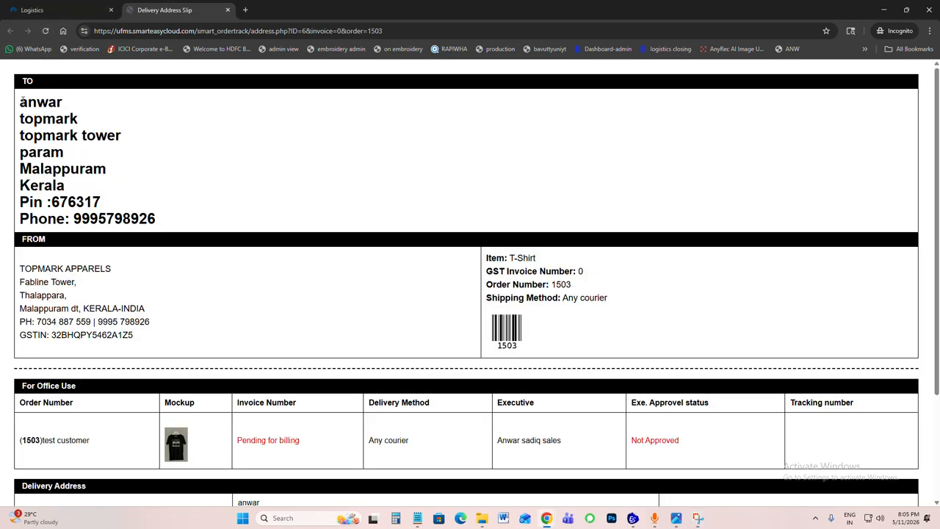
drag(23, 100, 189, 216)
click(168, 212)
key(ctrl+p)
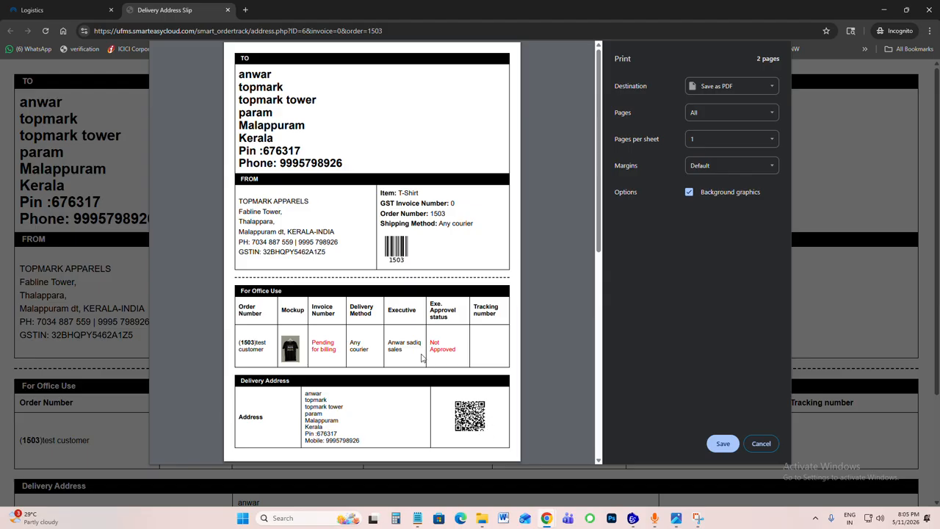
click(761, 444)
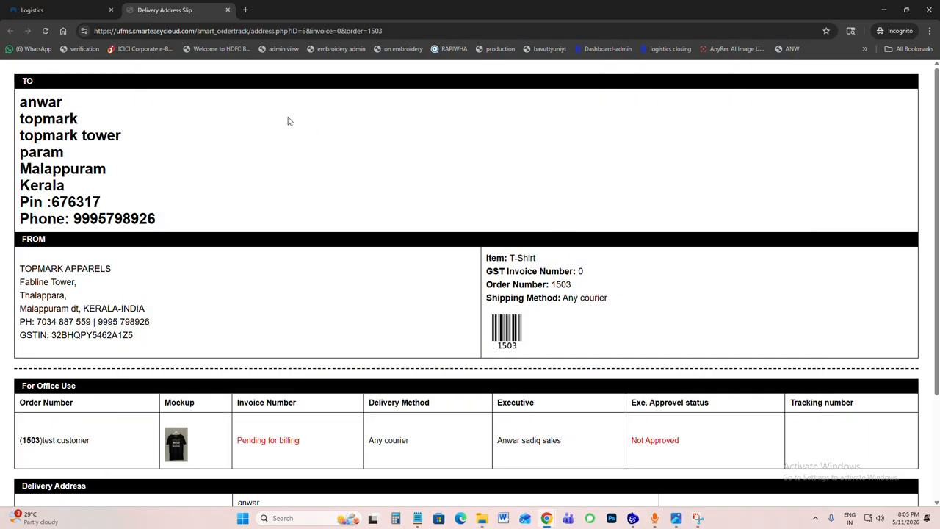
Step: Close the test customer's order in logistics with the status "Delivered through bus" and invoice number 1234
click(53, 12)
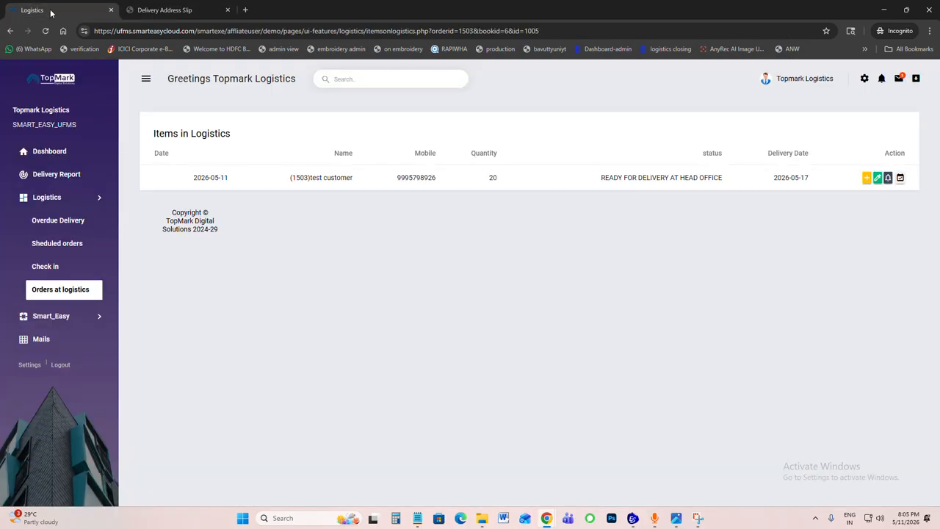
click(901, 178)
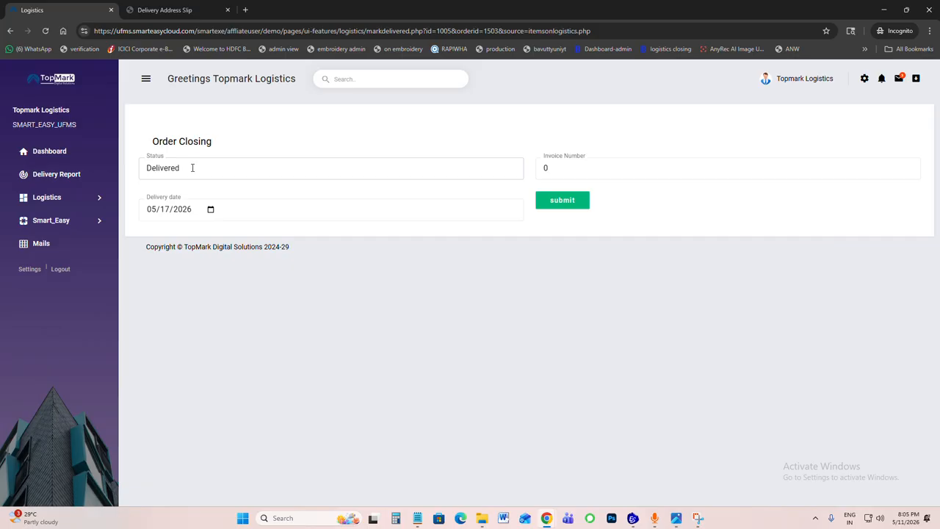
click(193, 167)
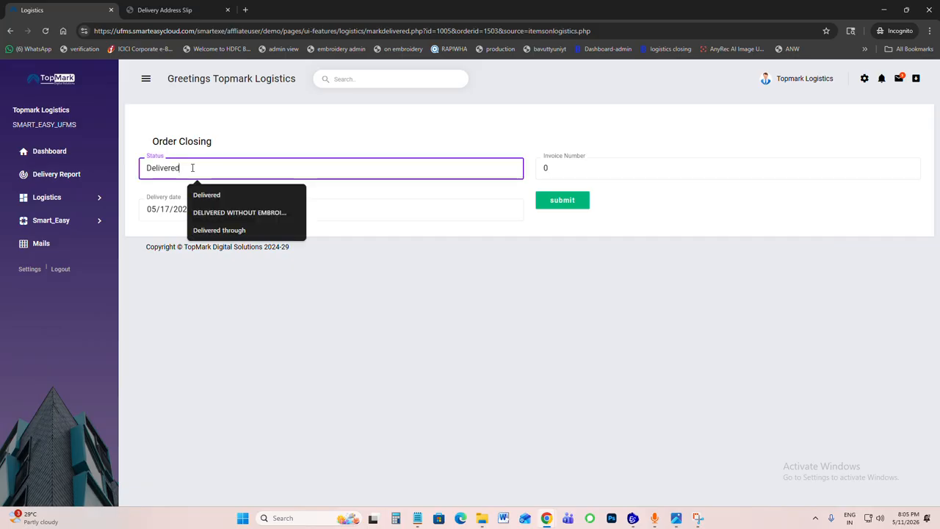
text(Delivered thr)
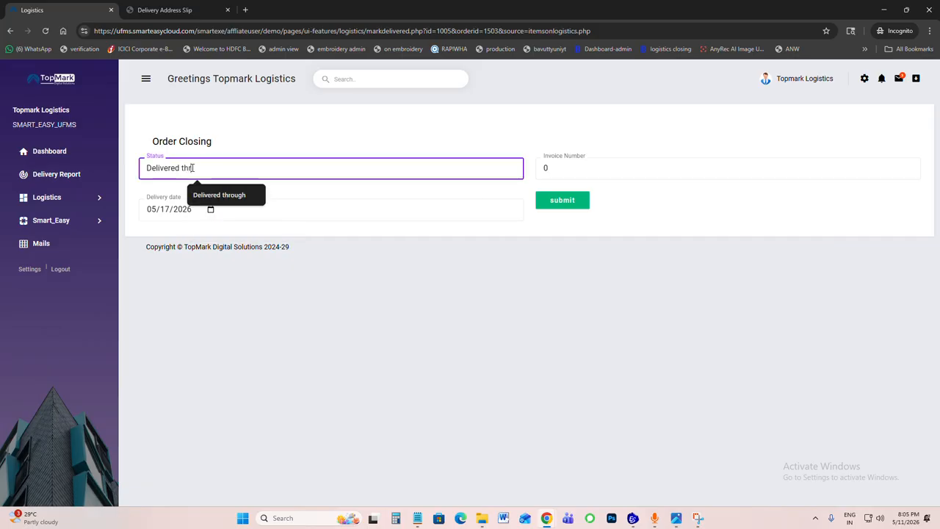
text(ough b)
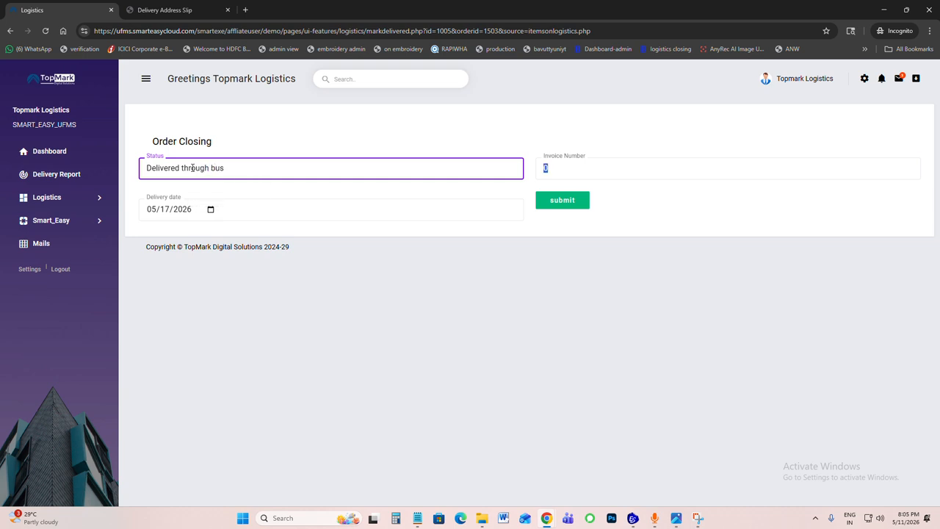
text(1234)
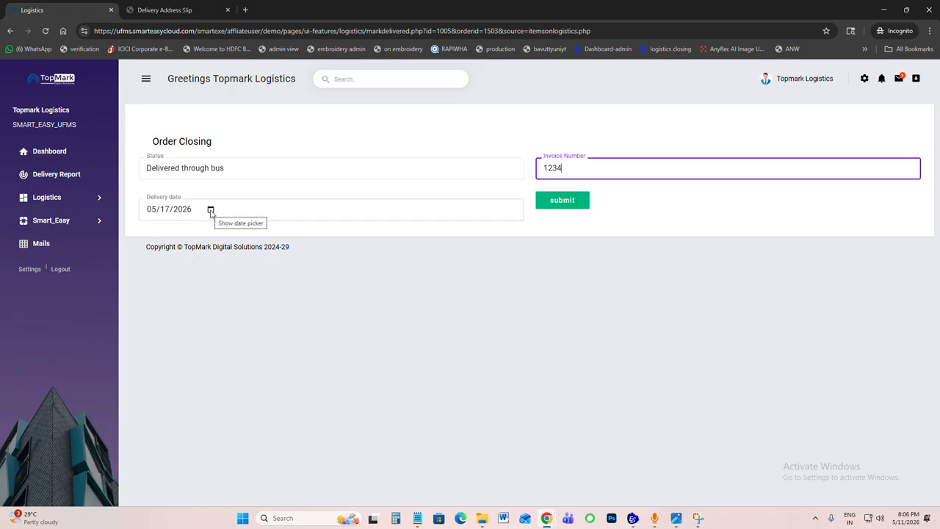
click(567, 202)
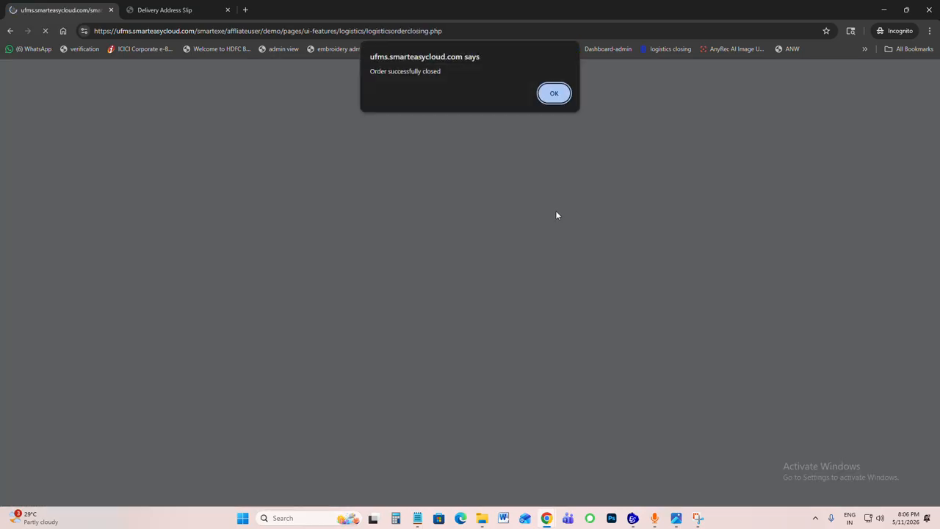
key(Return)
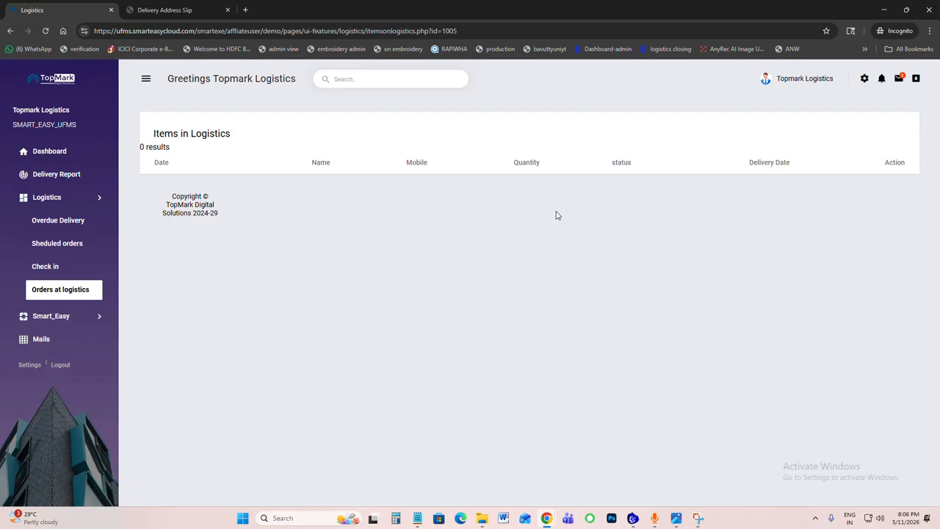
Step: Switch to the browser window with the sales executive's account and open its sales report form
mouse_move(545, 521)
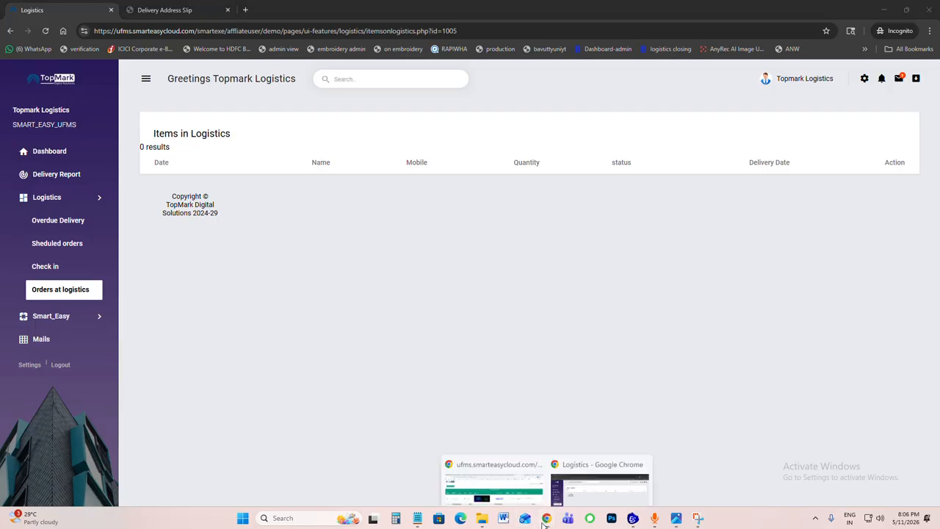
click(503, 490)
click(111, 14)
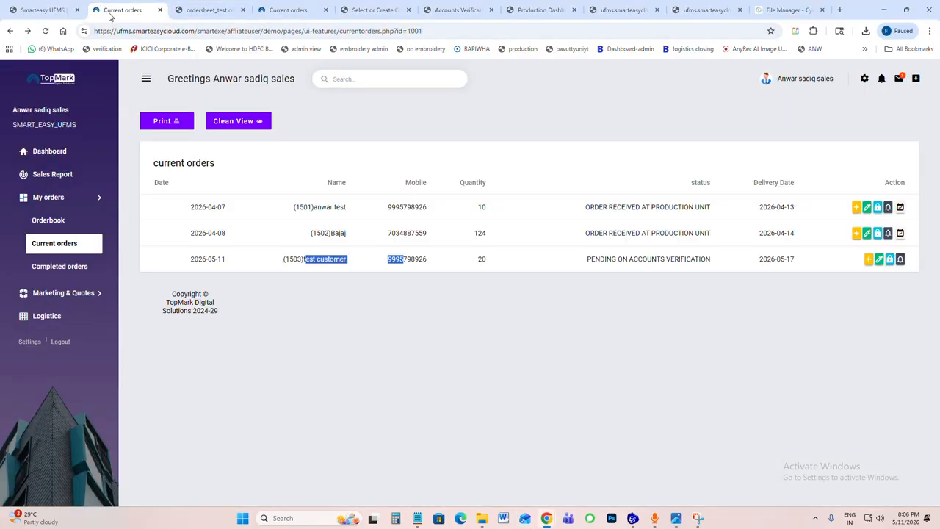
click(61, 180)
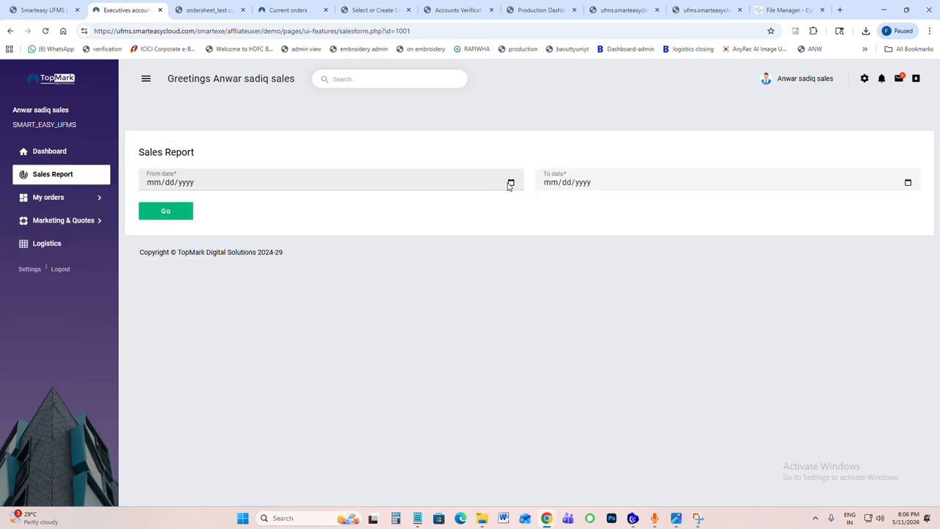
Step: Go to the admin account and open its sales and work report page
click(208, 11)
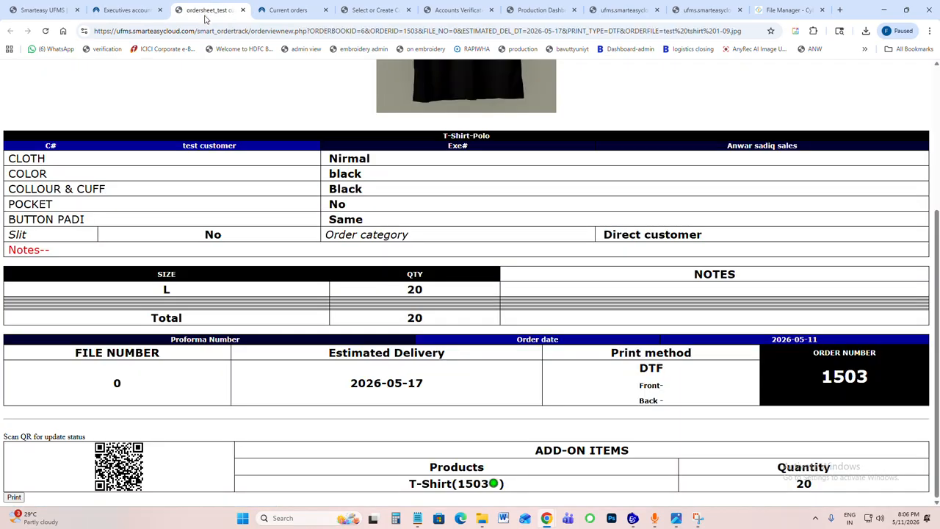
click(271, 10)
click(49, 151)
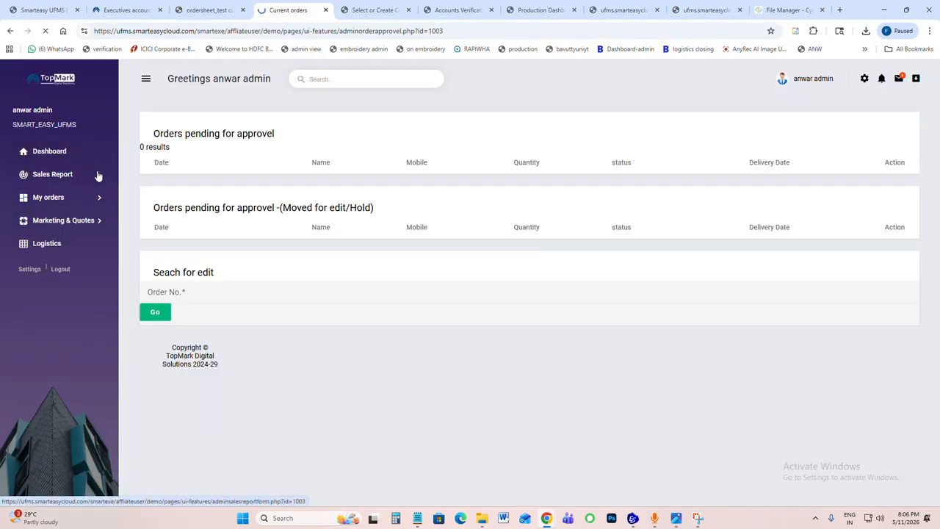
click(80, 176)
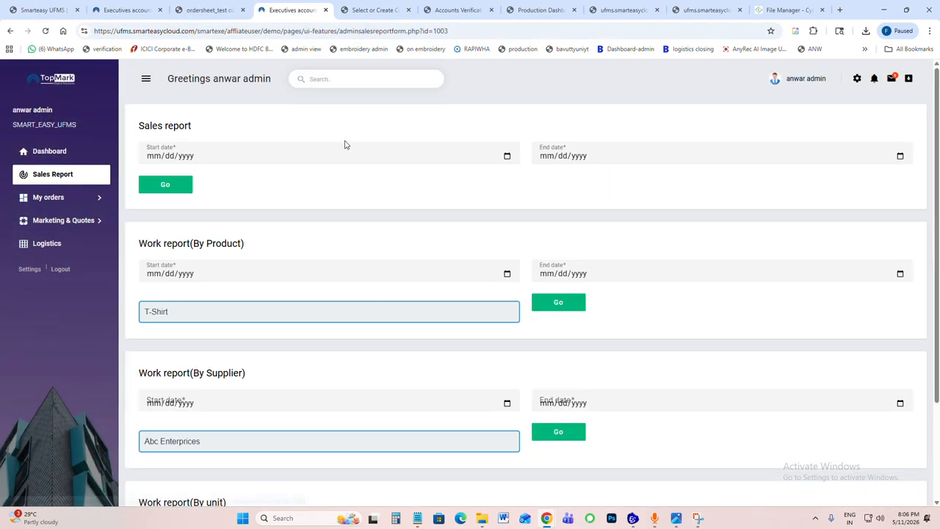
Step: Generate the admin sales report with start date 05/01/2026 and end date 05/11/2026
click(507, 156)
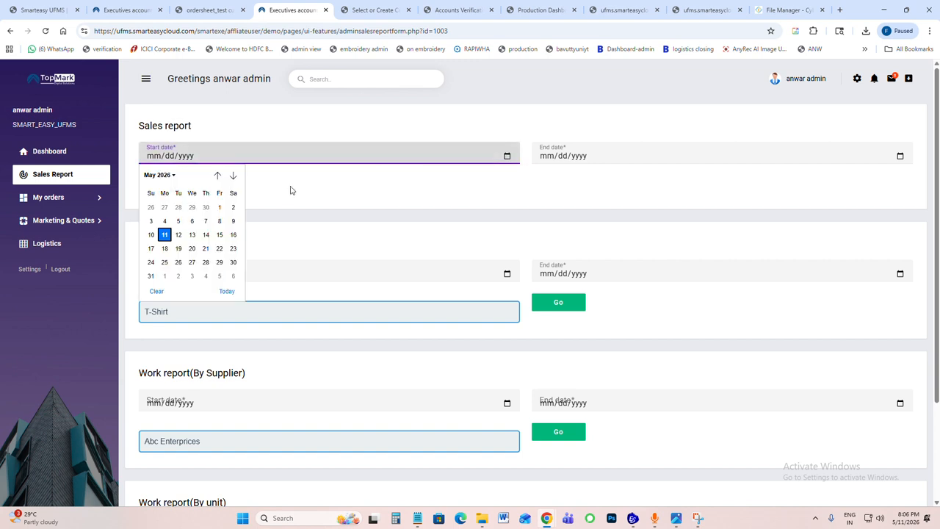
click(219, 207)
scroll(163, 307, down, 1)
scroll(213, 220, down, 1)
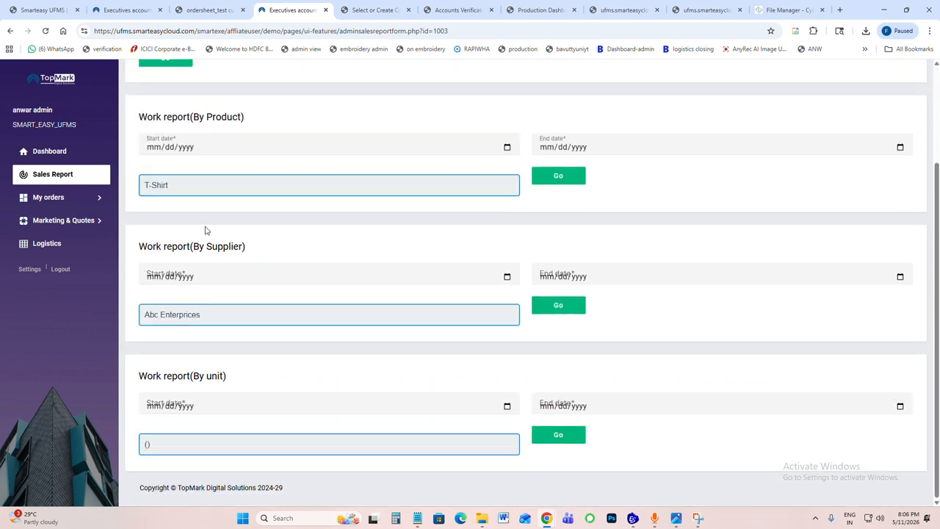
scroll(503, 272, up, 2)
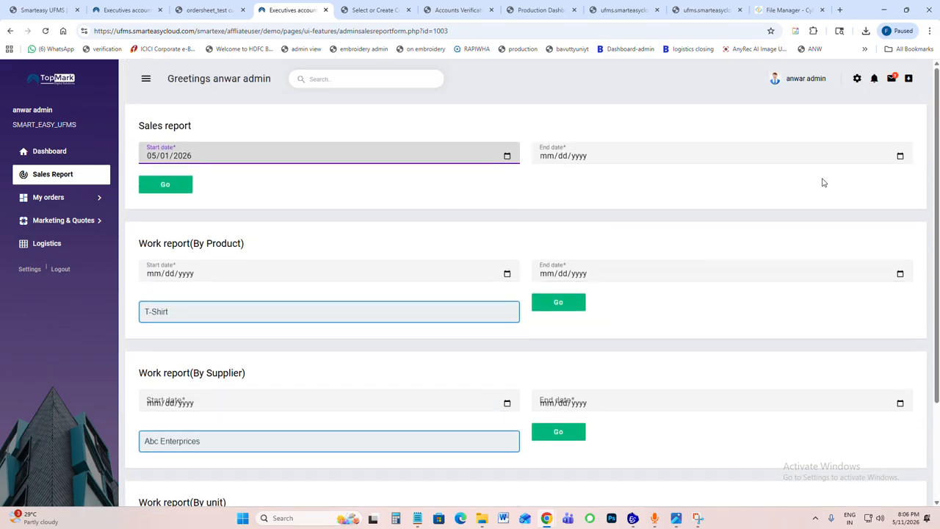
click(900, 155)
click(558, 239)
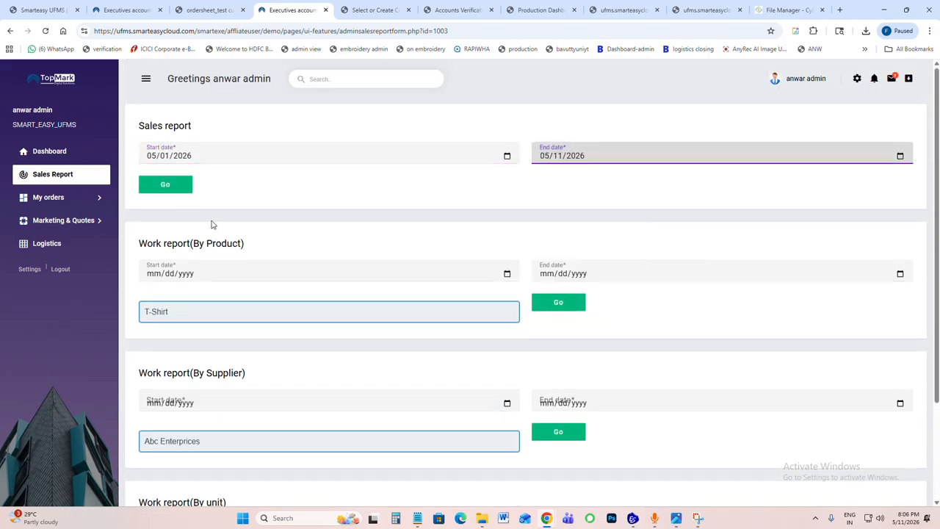
click(167, 184)
click(554, 152)
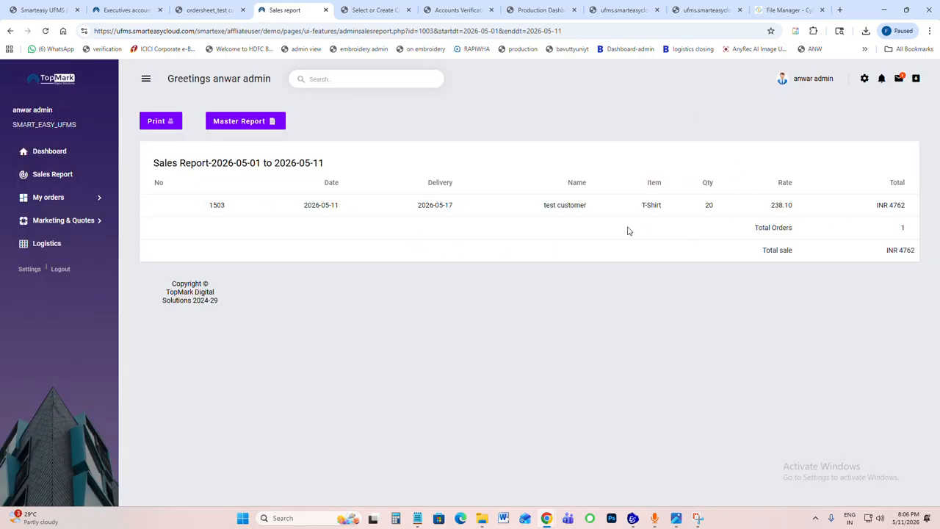
Step: Open the master report for the period and examine the sales performance chart and the product-wise and executive-wise tables
click(250, 122)
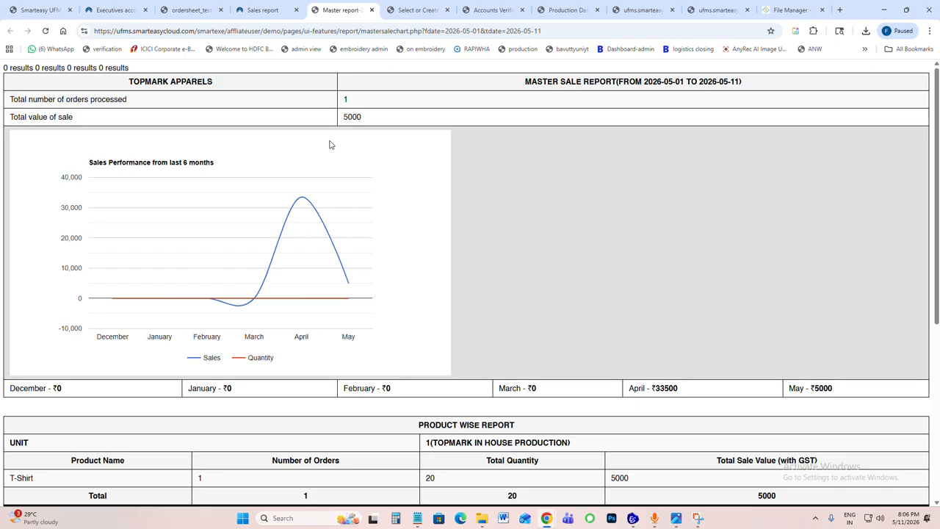
scroll(340, 226, down, 2)
scroll(339, 226, up, 3)
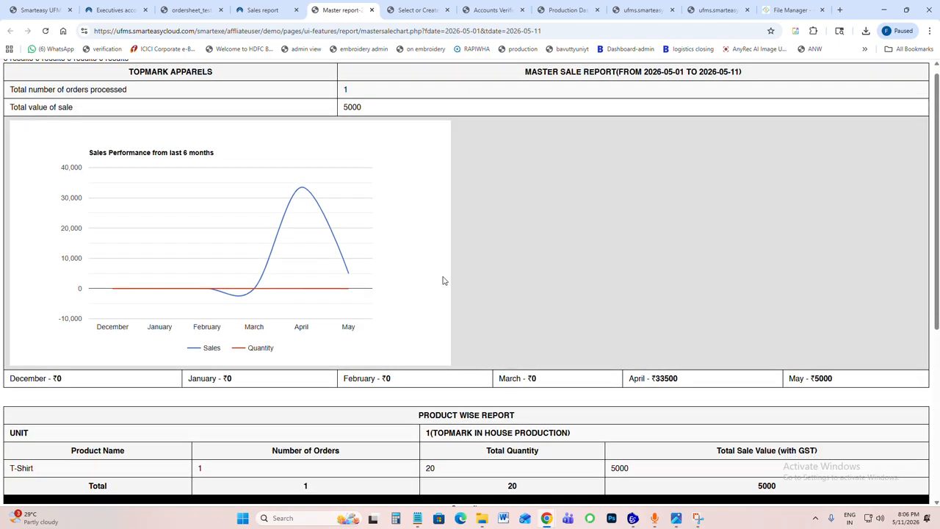
scroll(441, 277, down, 3)
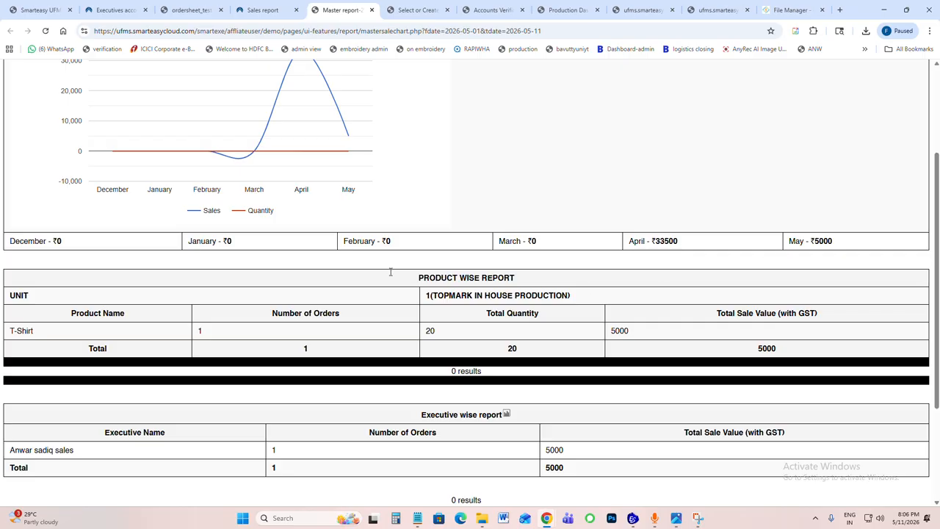
Step: Examine the executive-wise report and the print orders by print method at the end of the master report
scroll(458, 299, down, 1)
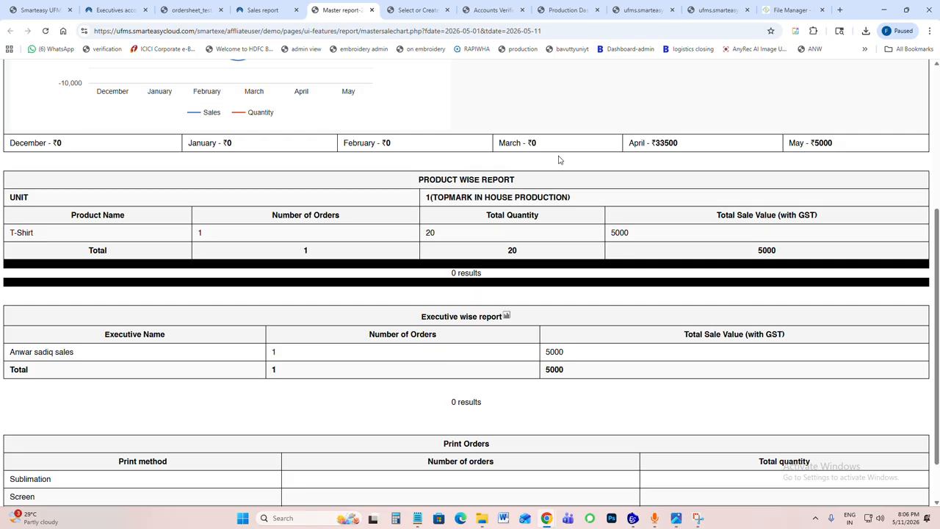
scroll(501, 193, down, 1)
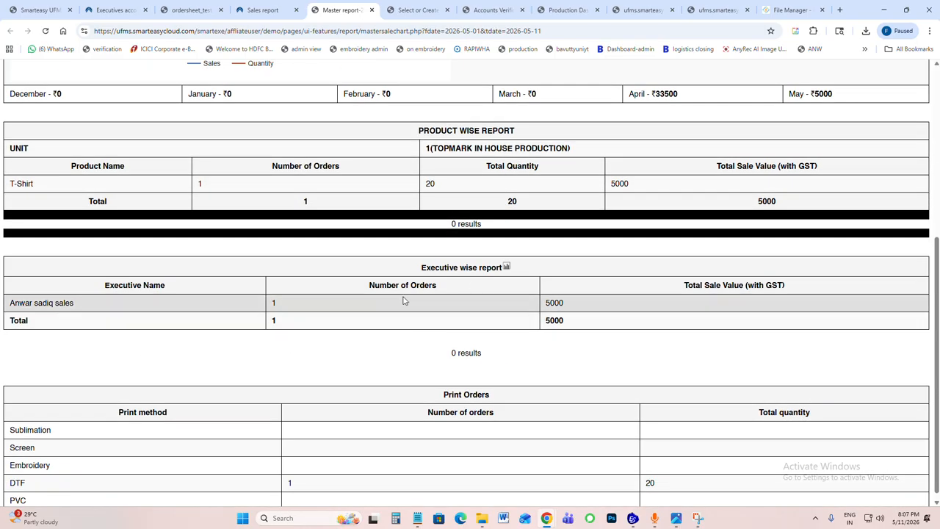
scroll(441, 358, down, 1)
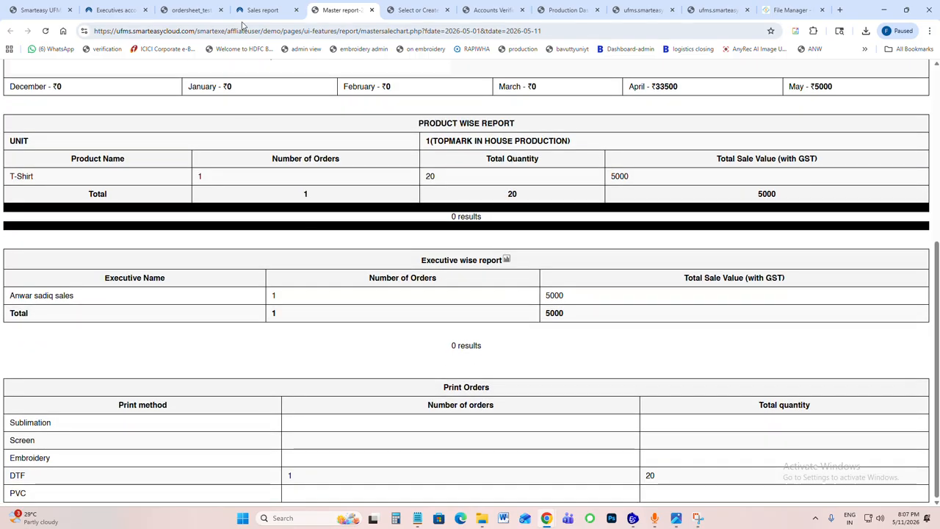
Step: Open the admin account's dashboard and examine the total sales, salesperson and product-wise sales charts
click(261, 9)
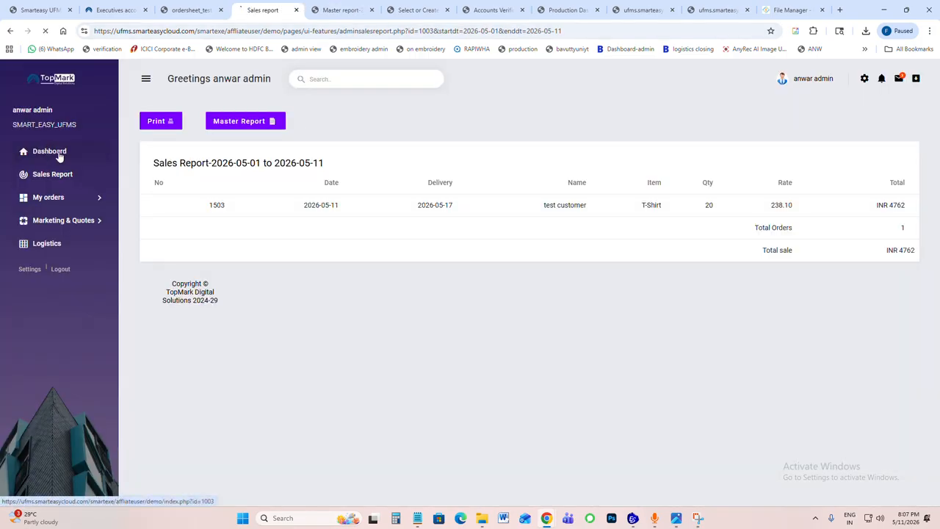
click(59, 153)
scroll(504, 259, down, 3)
scroll(504, 265, up, 3)
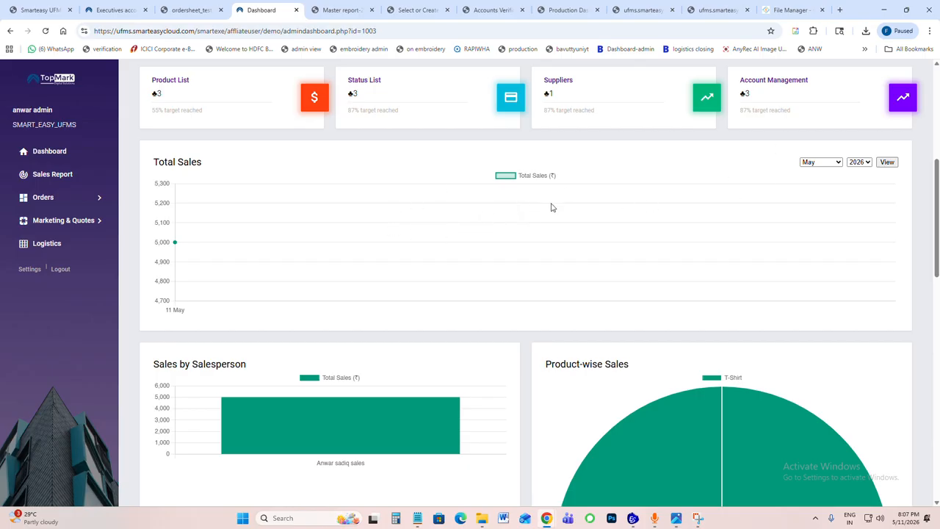
scroll(709, 191, down, 3)
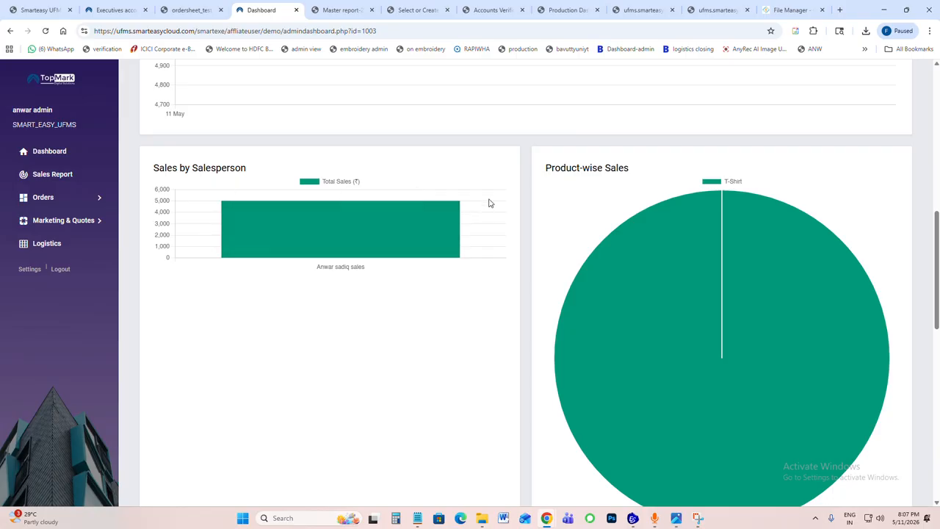
scroll(485, 208, down, 1)
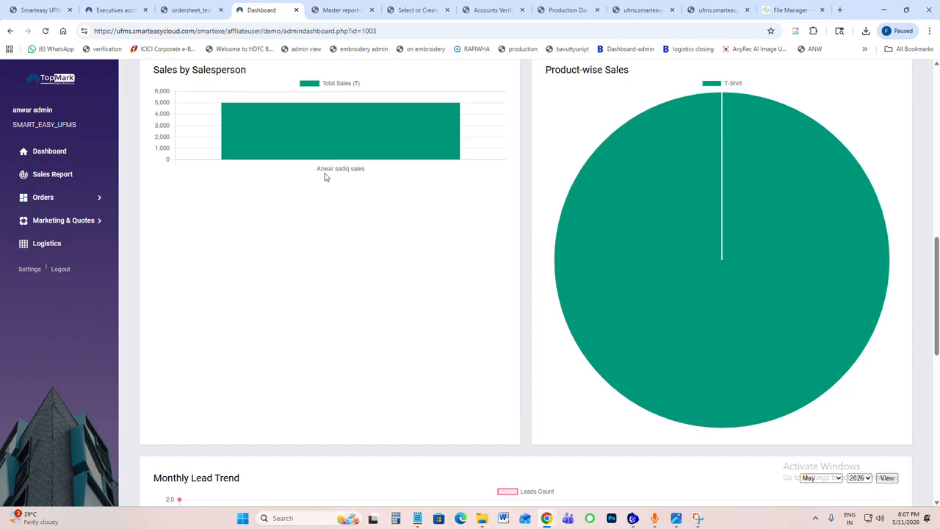
mouse_move(596, 206)
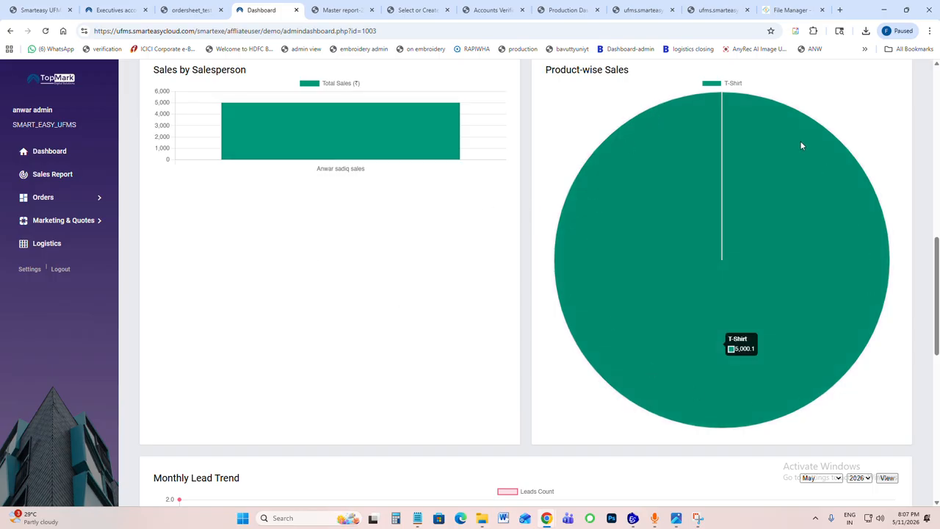
scroll(656, 170, down, 2)
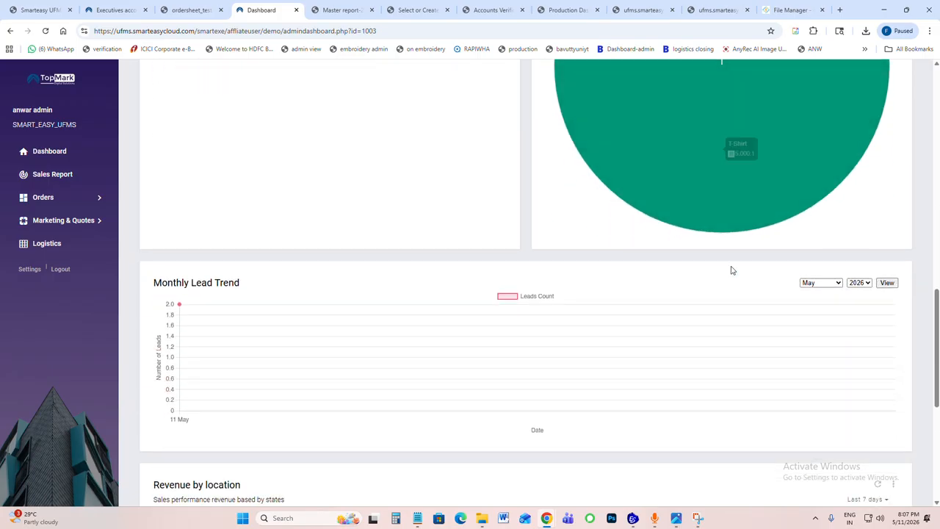
scroll(644, 168, up, 2)
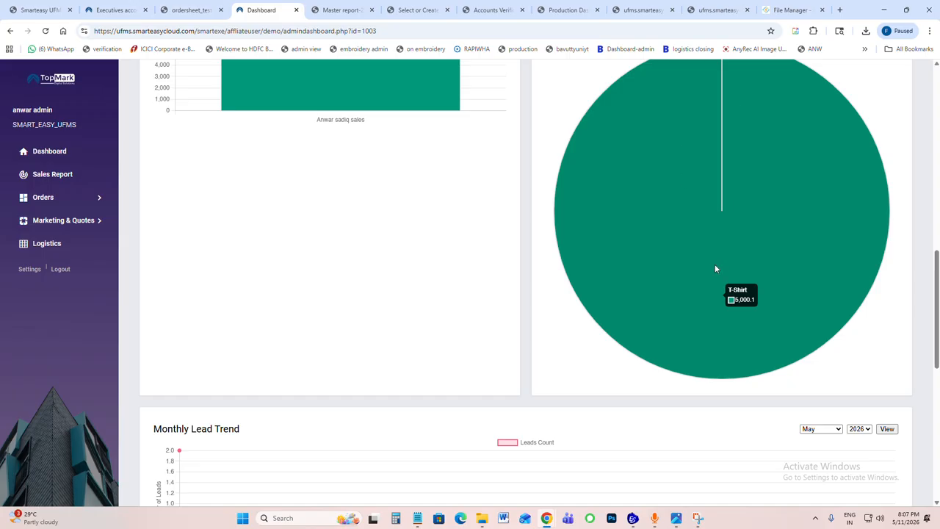
Step: Review the dashboard's monthly lead trend, revenue by location and pending and completed orders, and return to the Action Area
scroll(658, 208, down, 2)
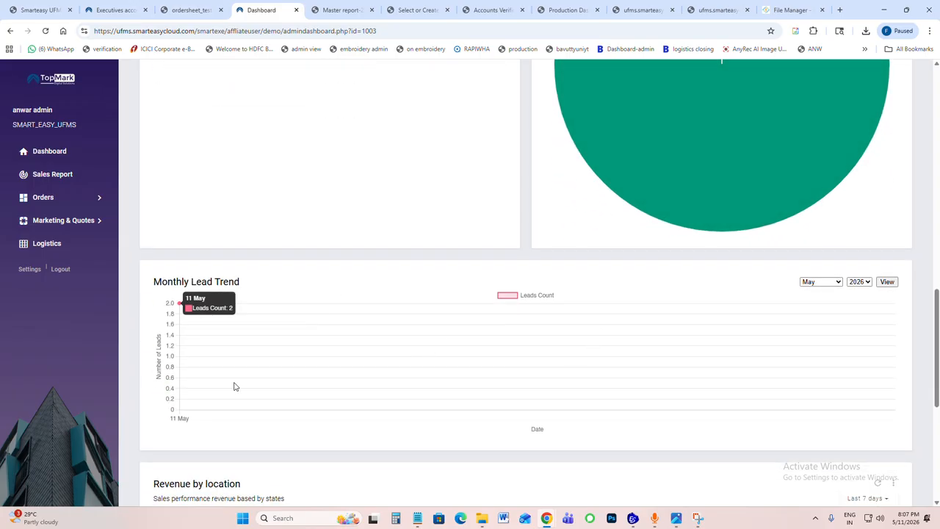
scroll(499, 334, down, 3)
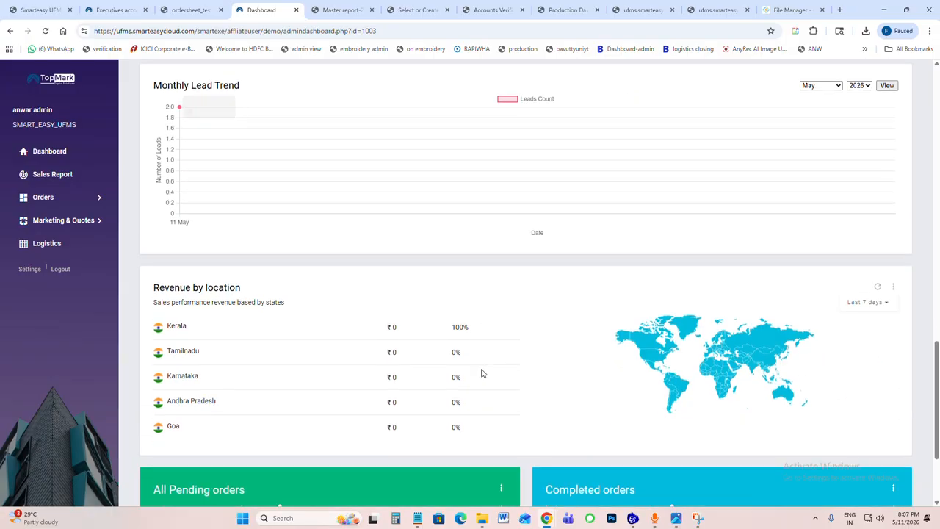
scroll(439, 281, down, 2)
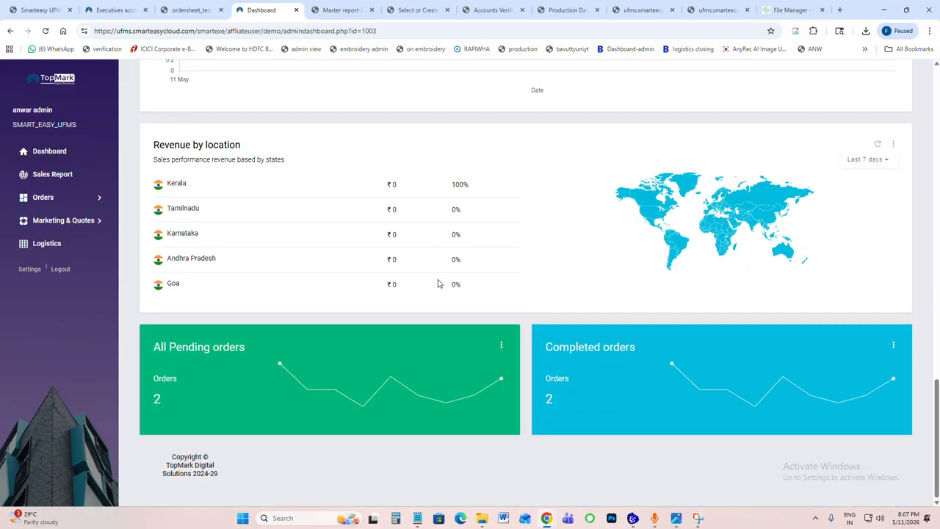
scroll(439, 282, up, 4)
scroll(438, 282, up, 10)
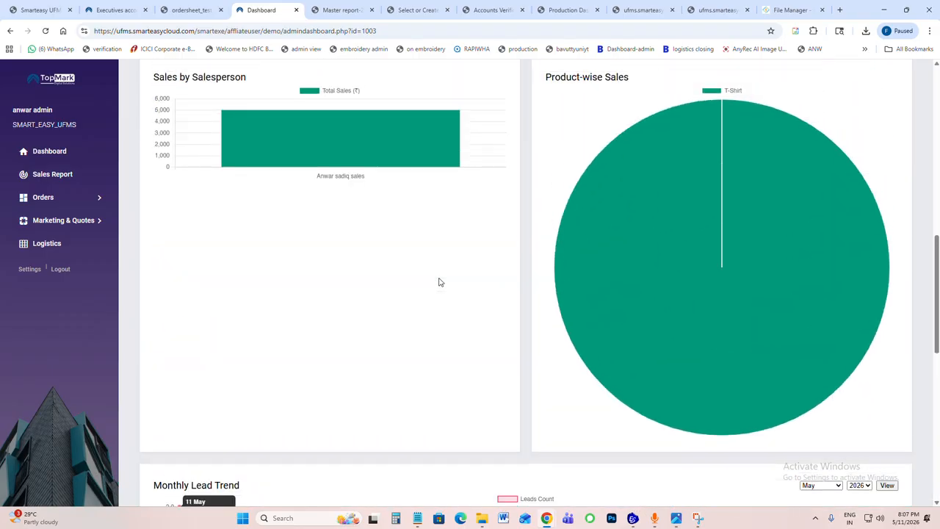
scroll(373, 257, up, 2)
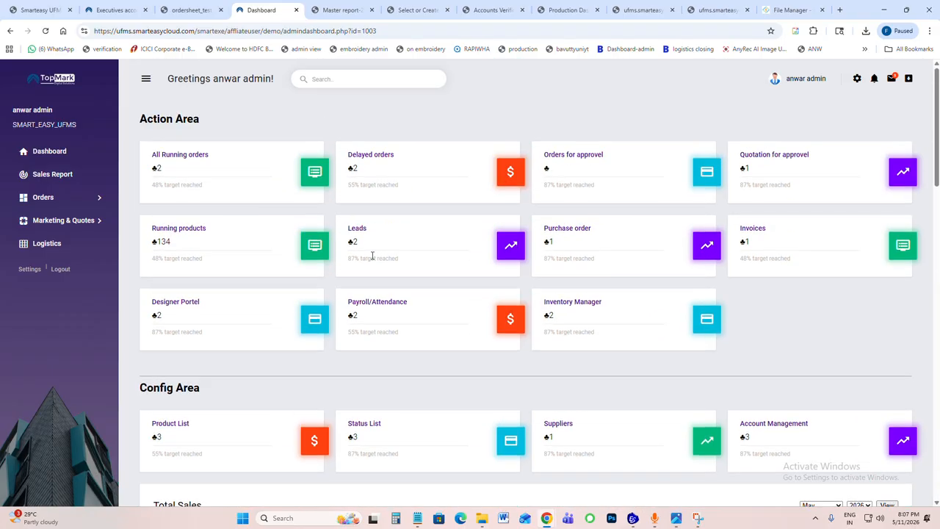